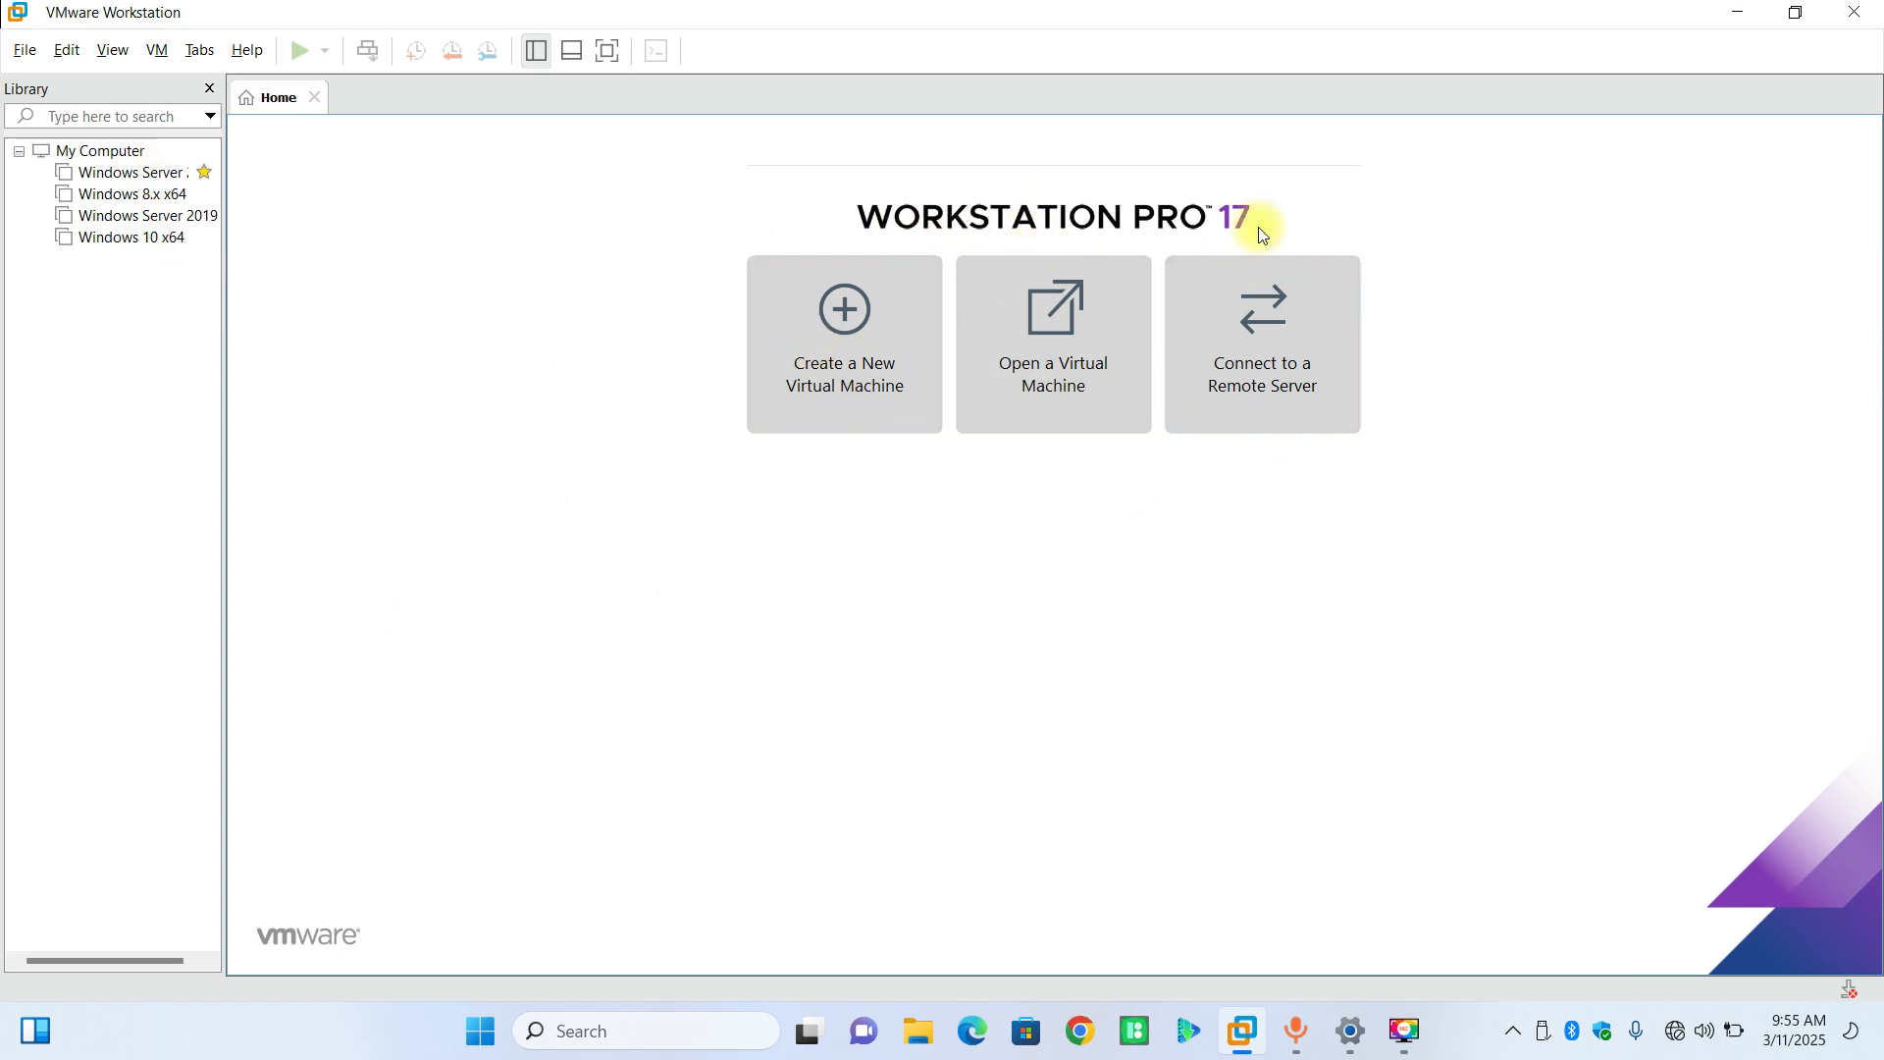
- Start creating a new virtual machine with the Typical (recommended) configuration
click(834, 368)
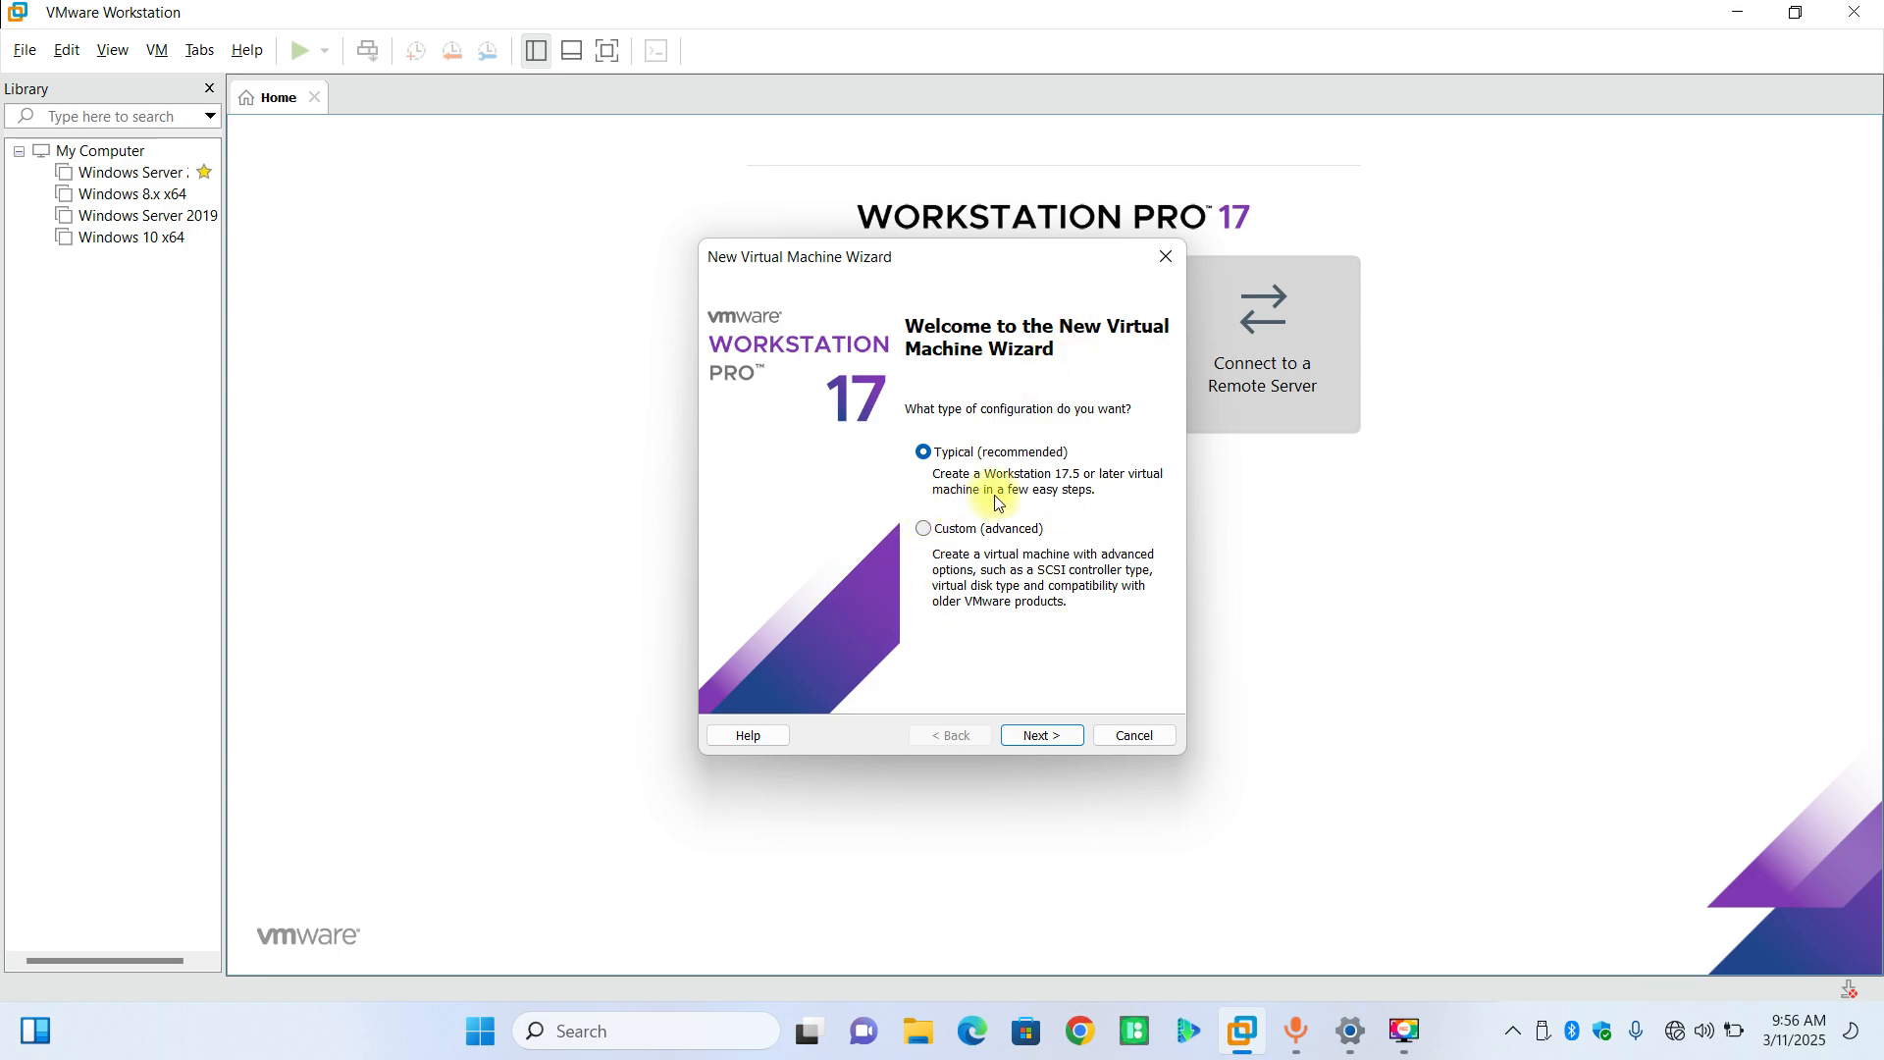
click(1050, 736)
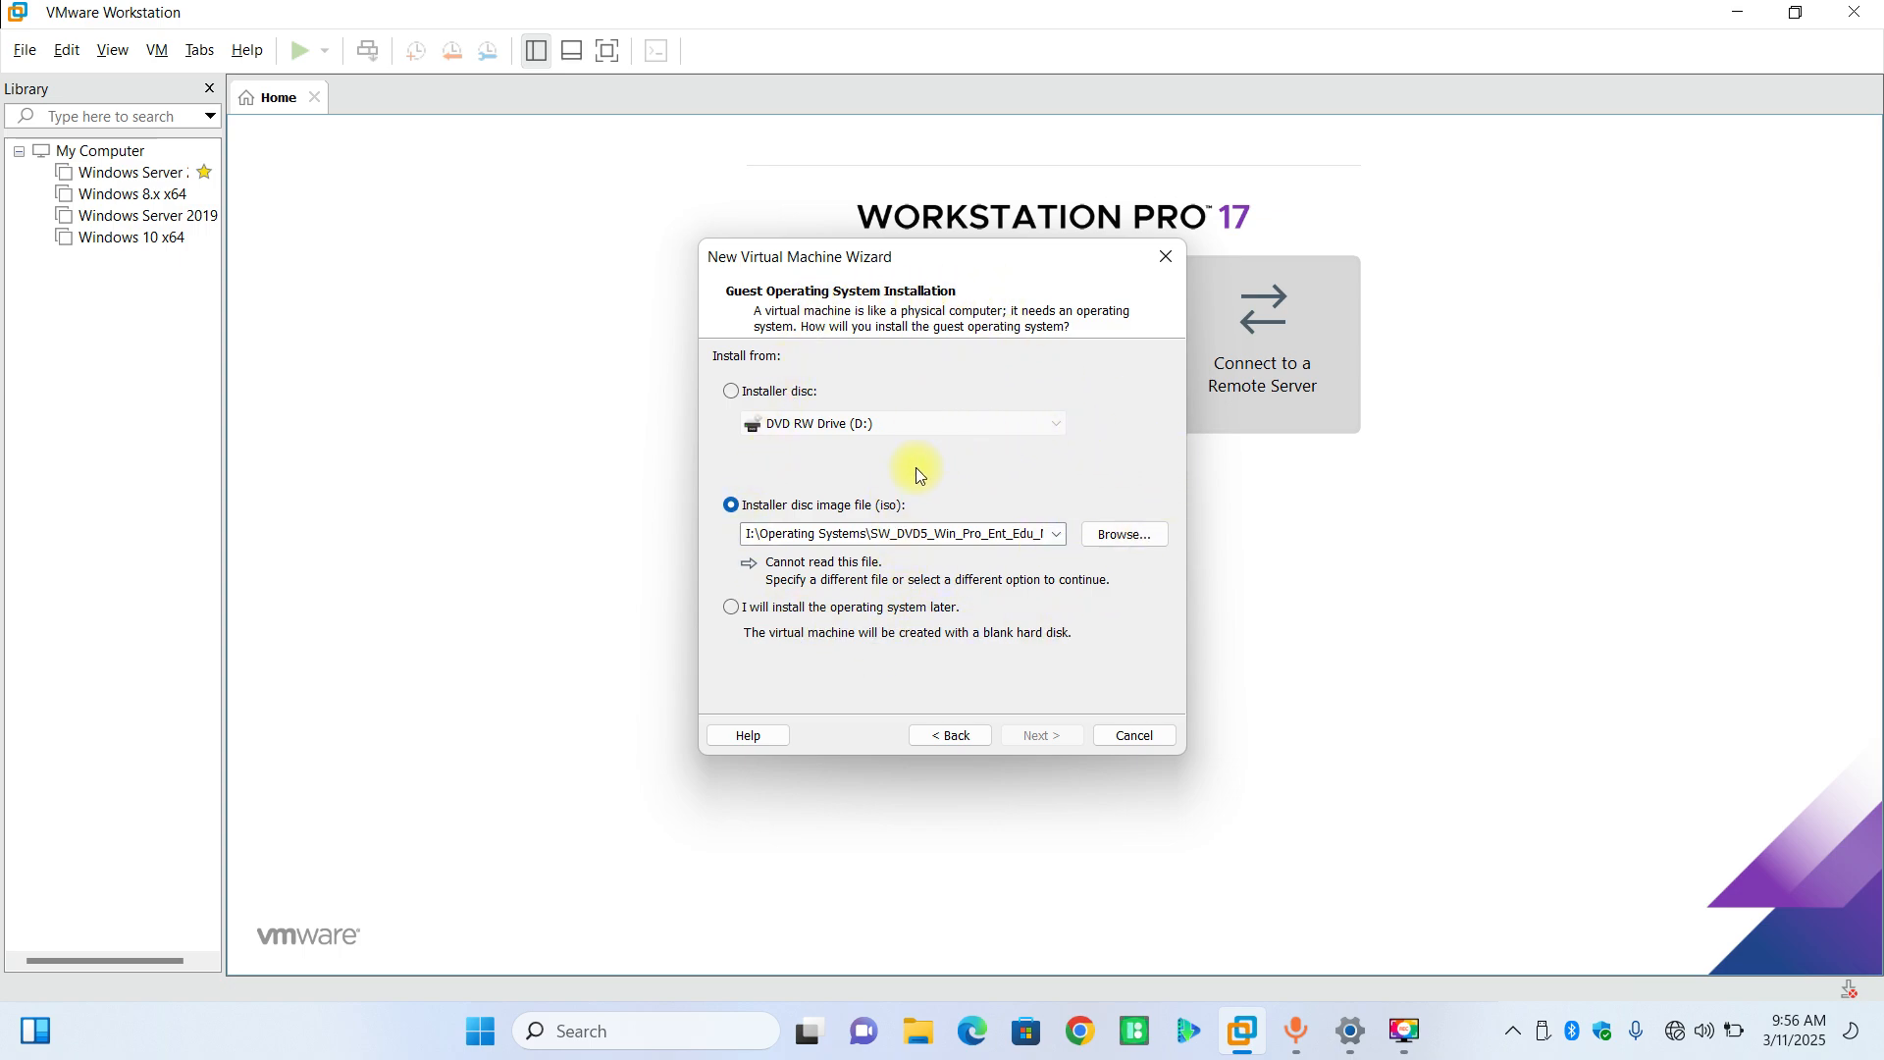
click(730, 392)
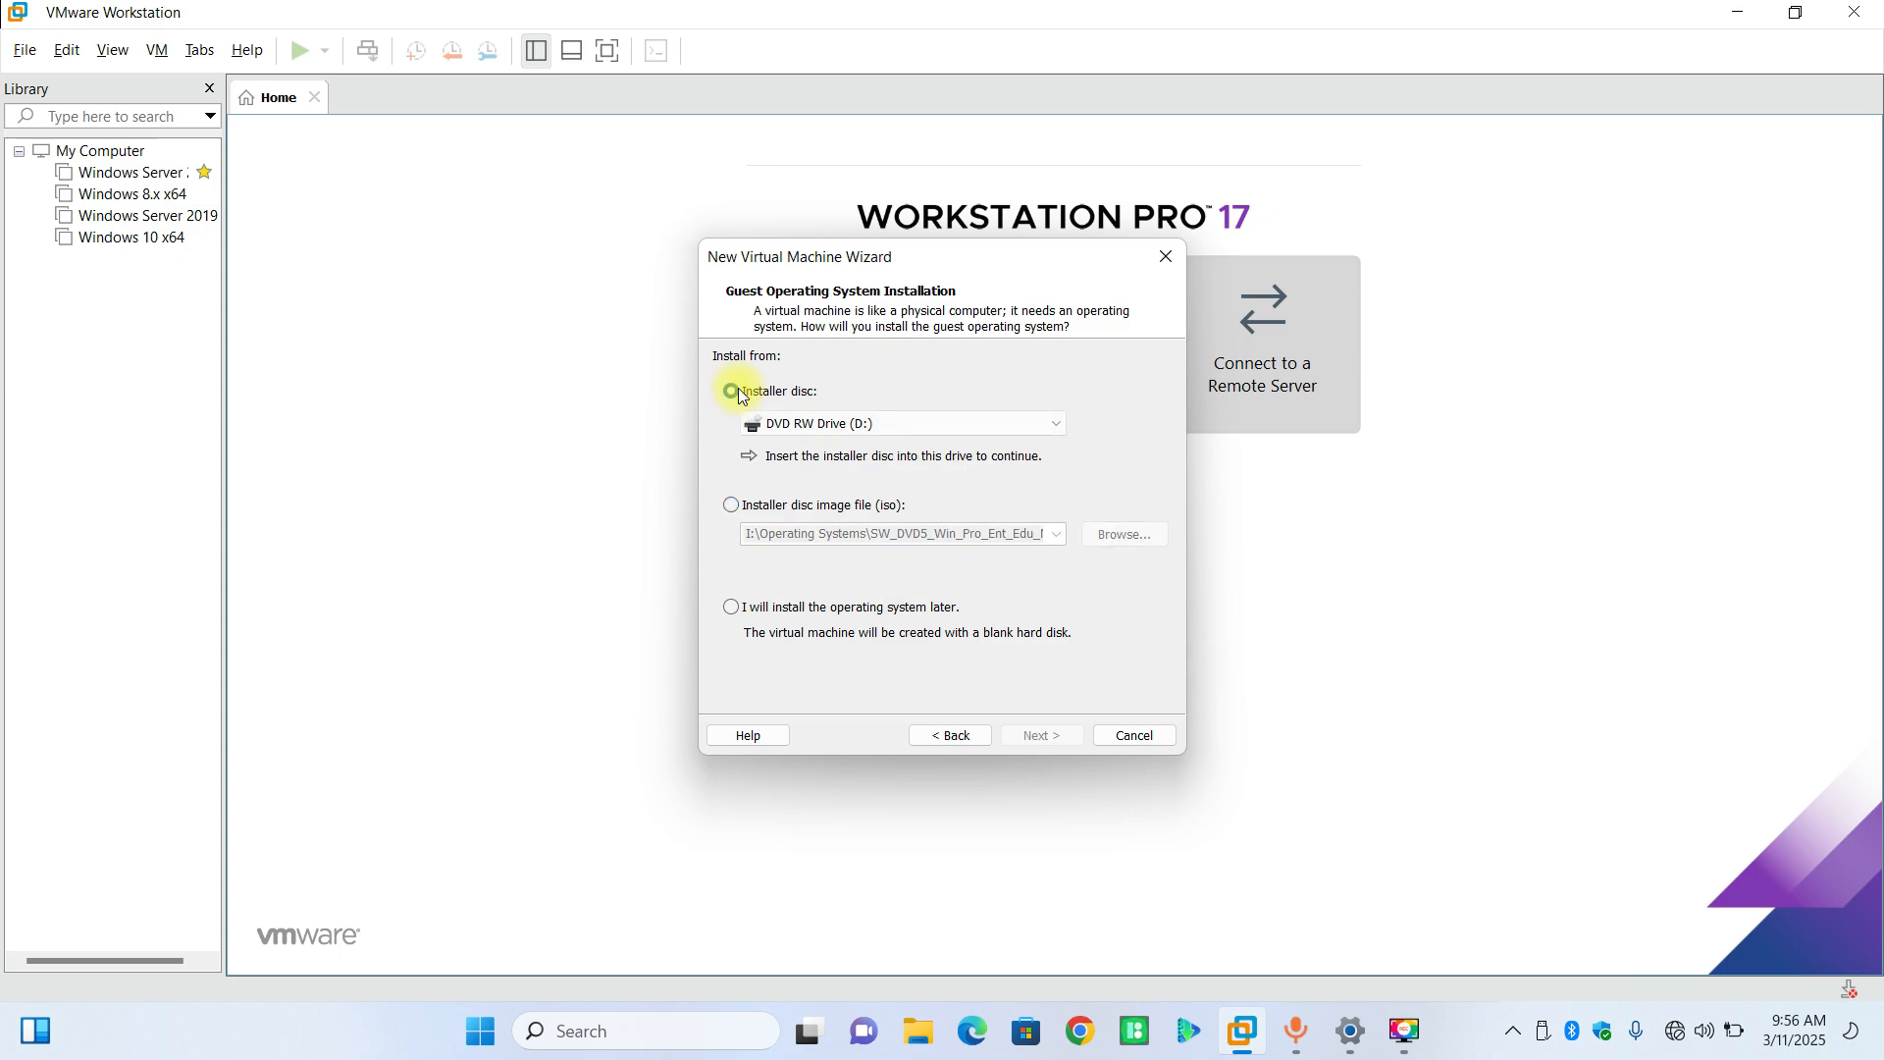
click(961, 432)
click(960, 428)
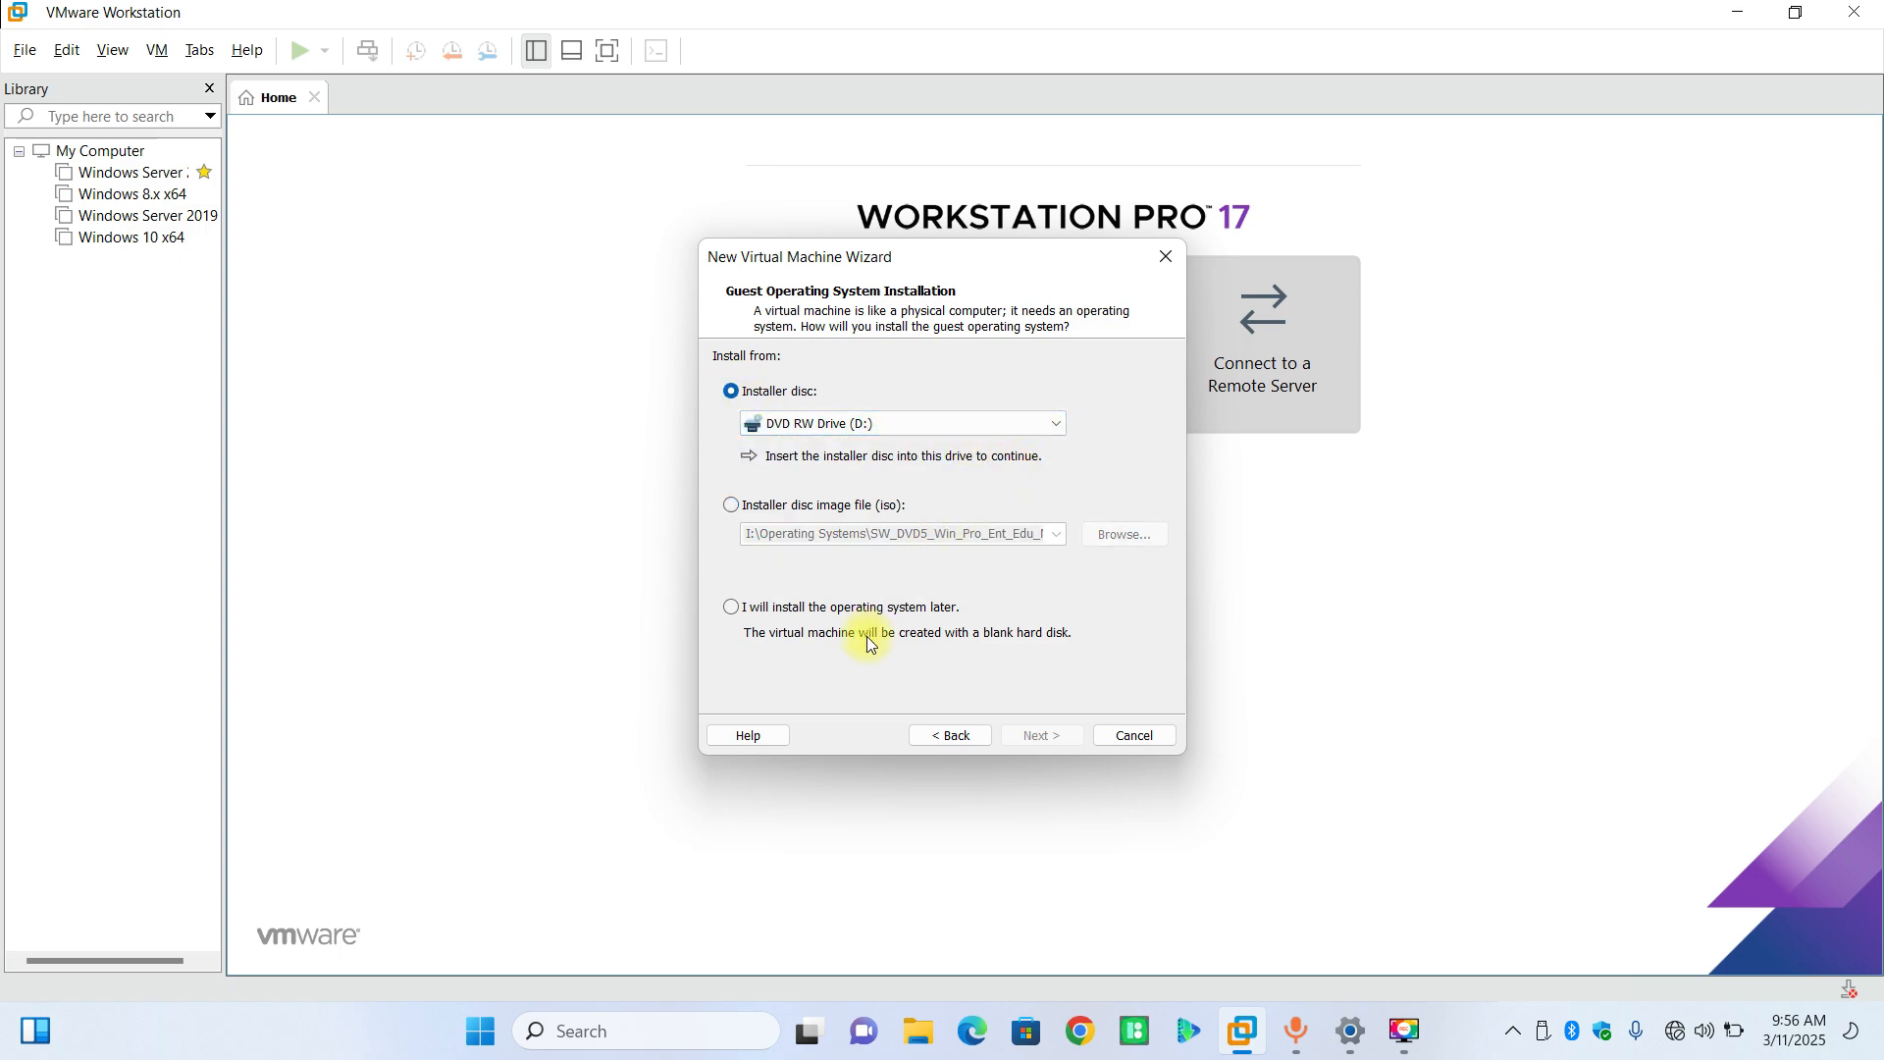
click(731, 610)
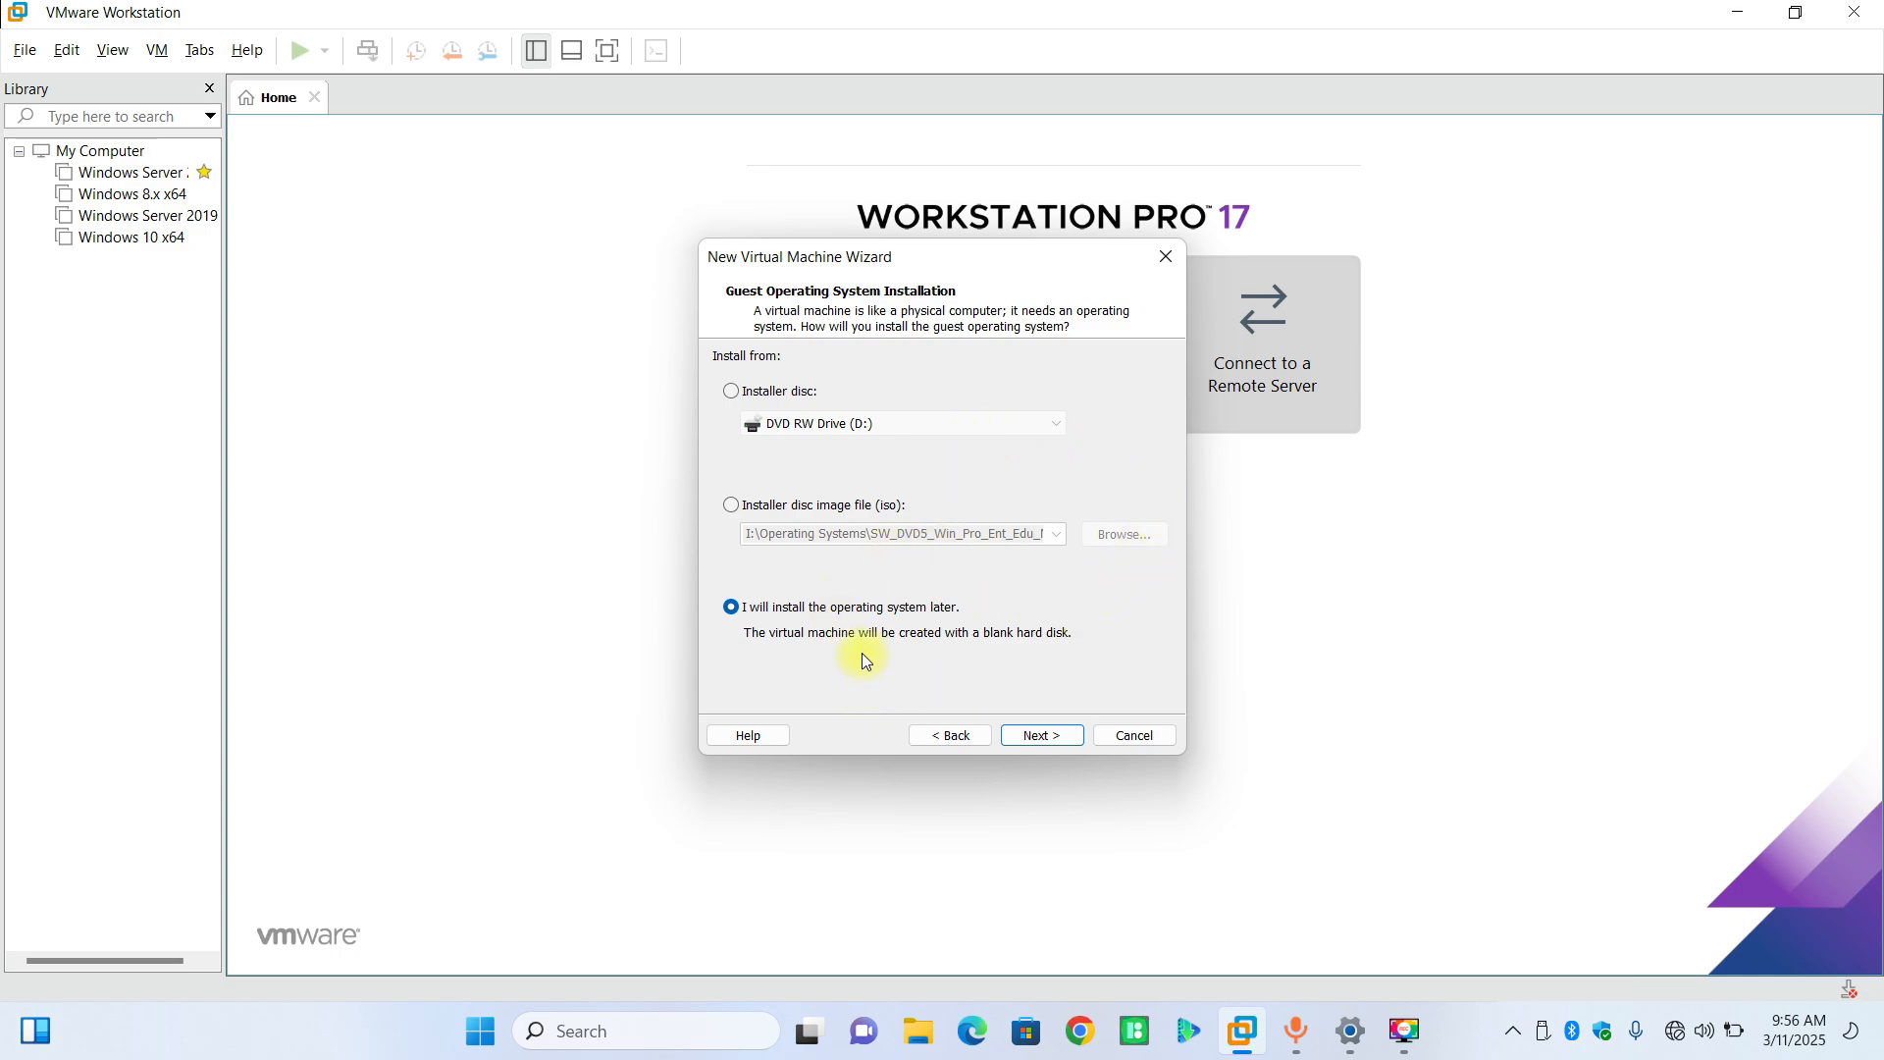
- Use the SW_DVD9_WIN_Pro_11_21H2.8_64BIT installer disc image from Ventoy (E:) as the guest operating system source and continue
click(732, 506)
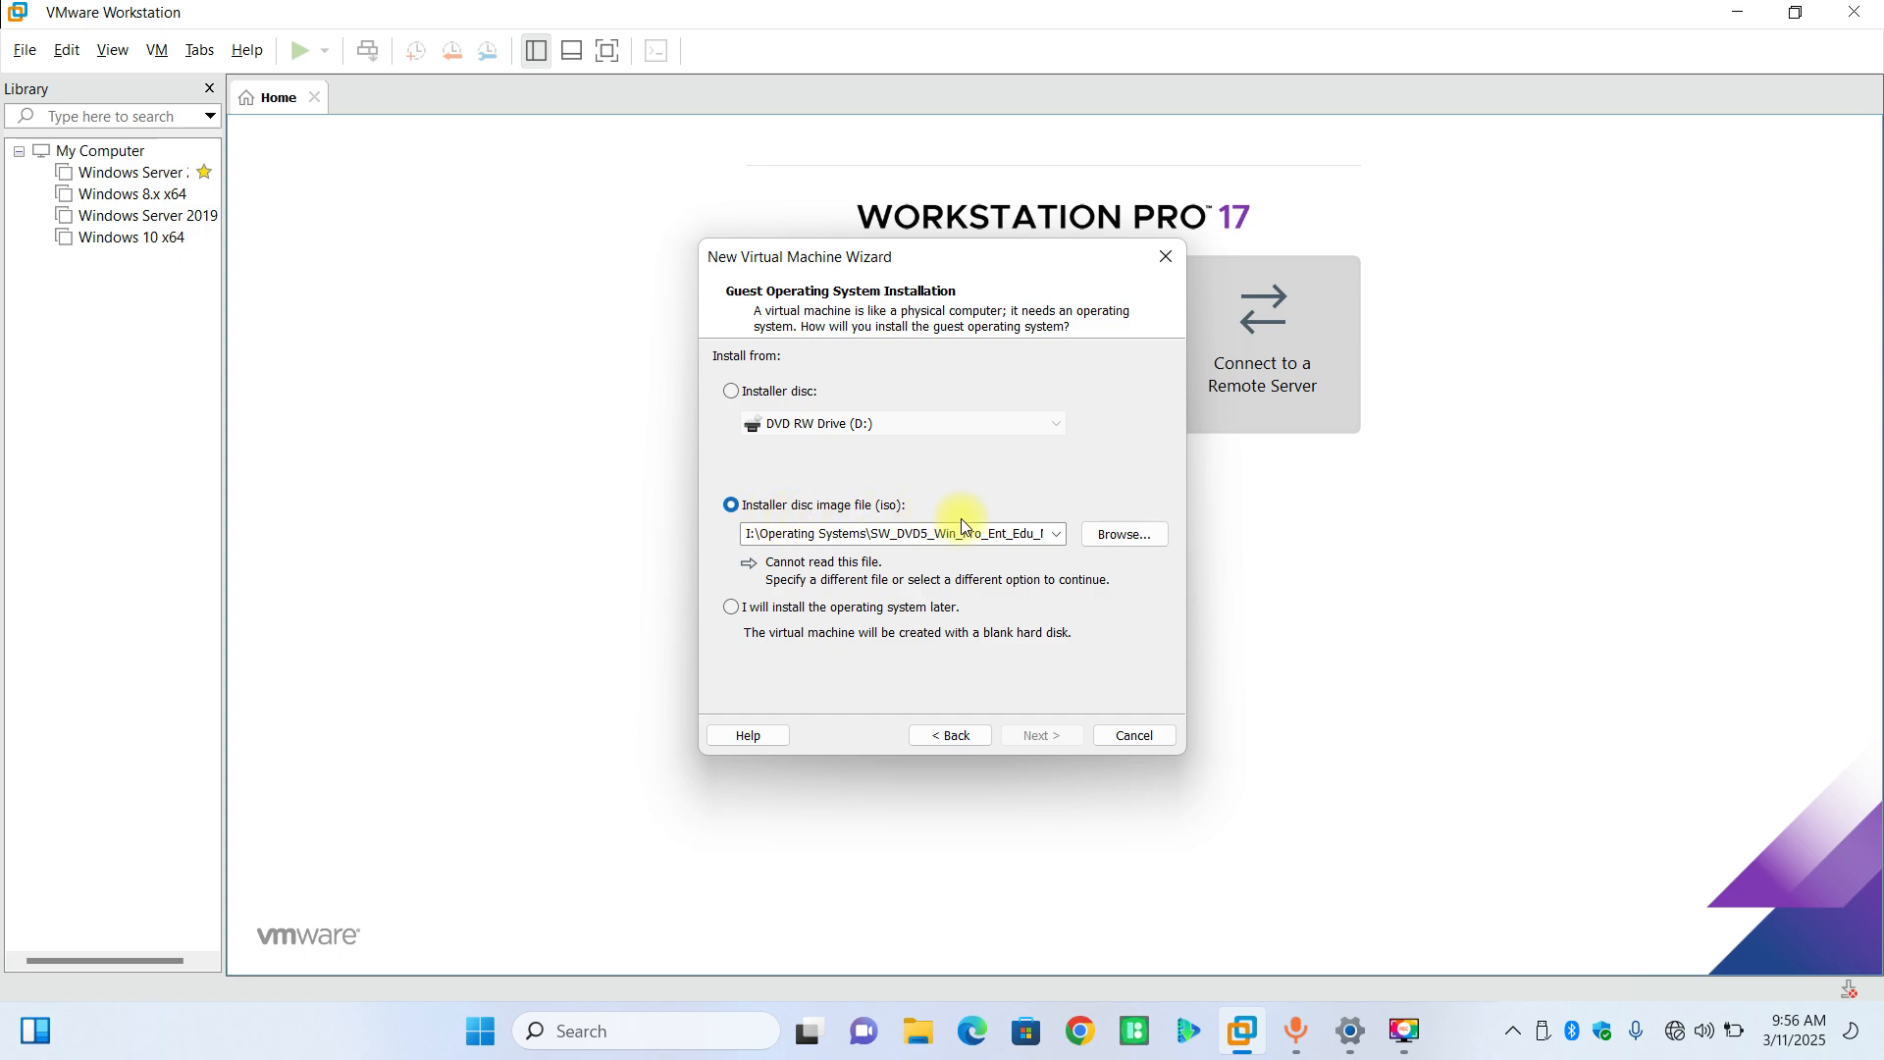
click(1110, 539)
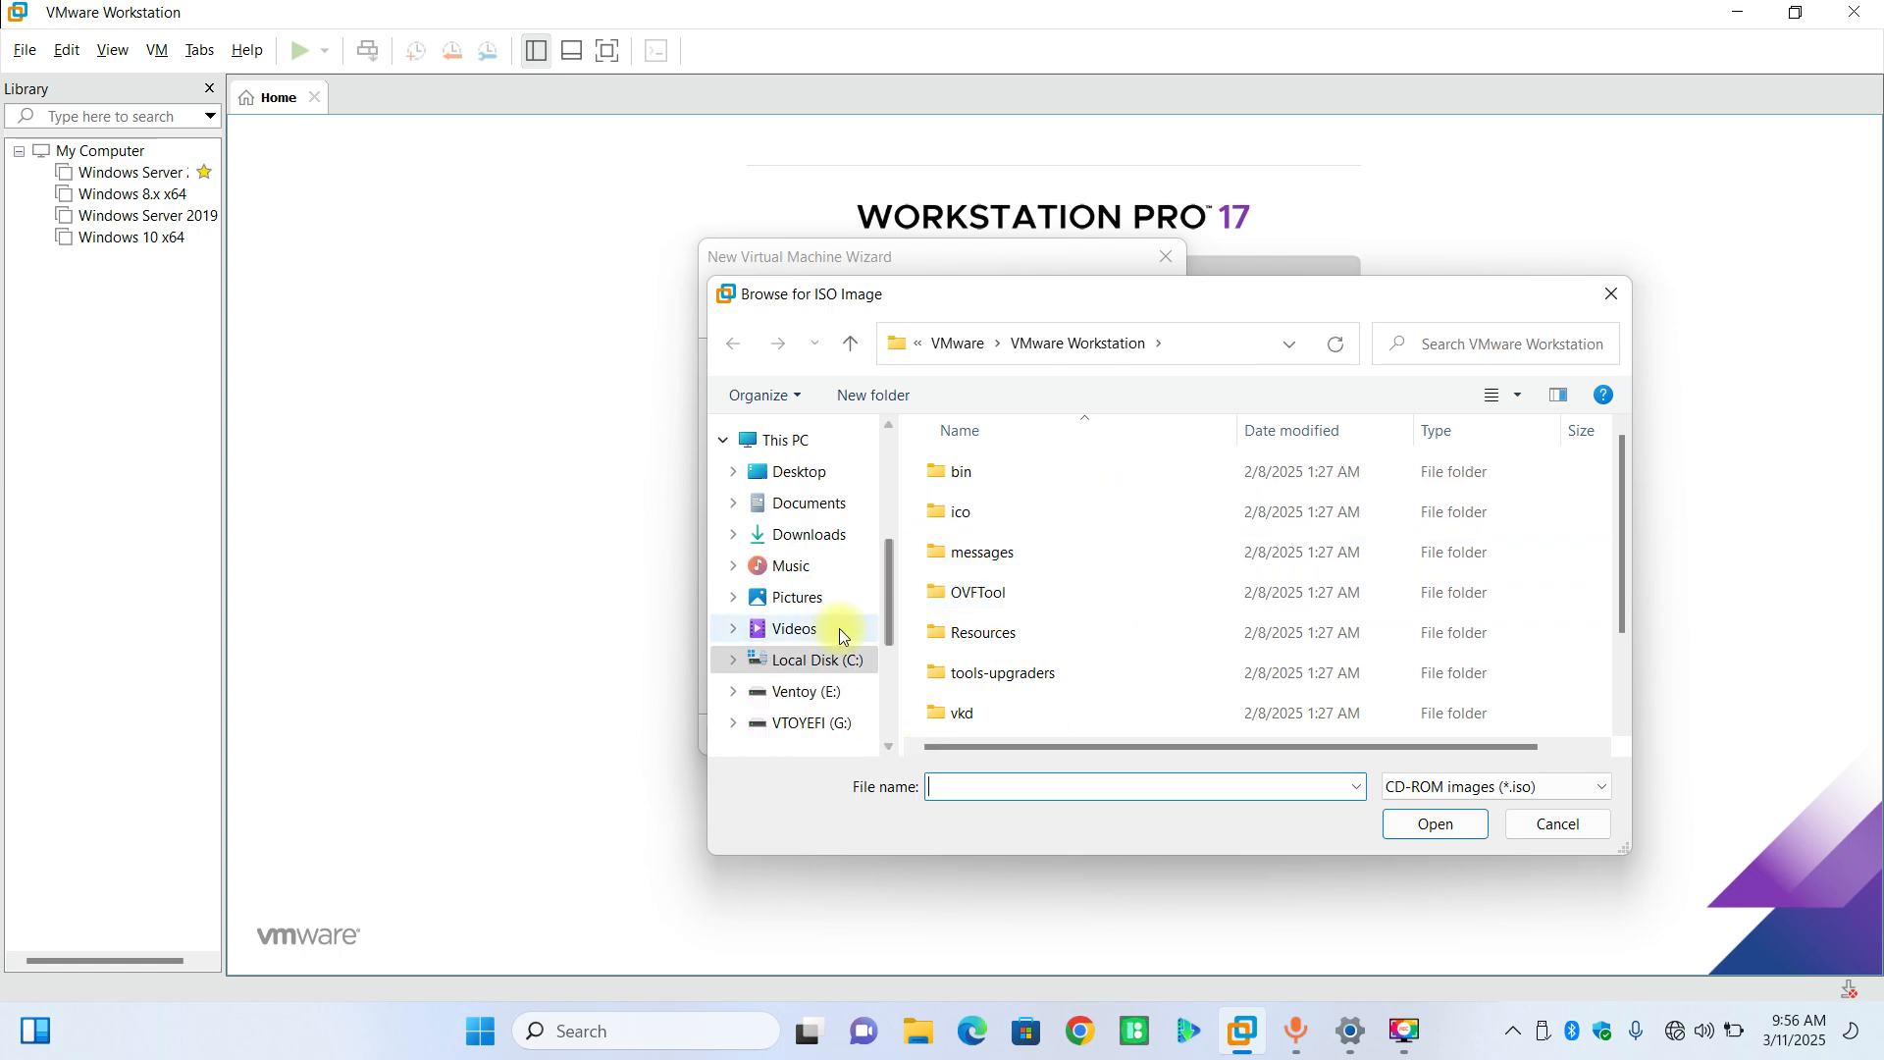
scroll(839, 628, down, 1)
click(810, 625)
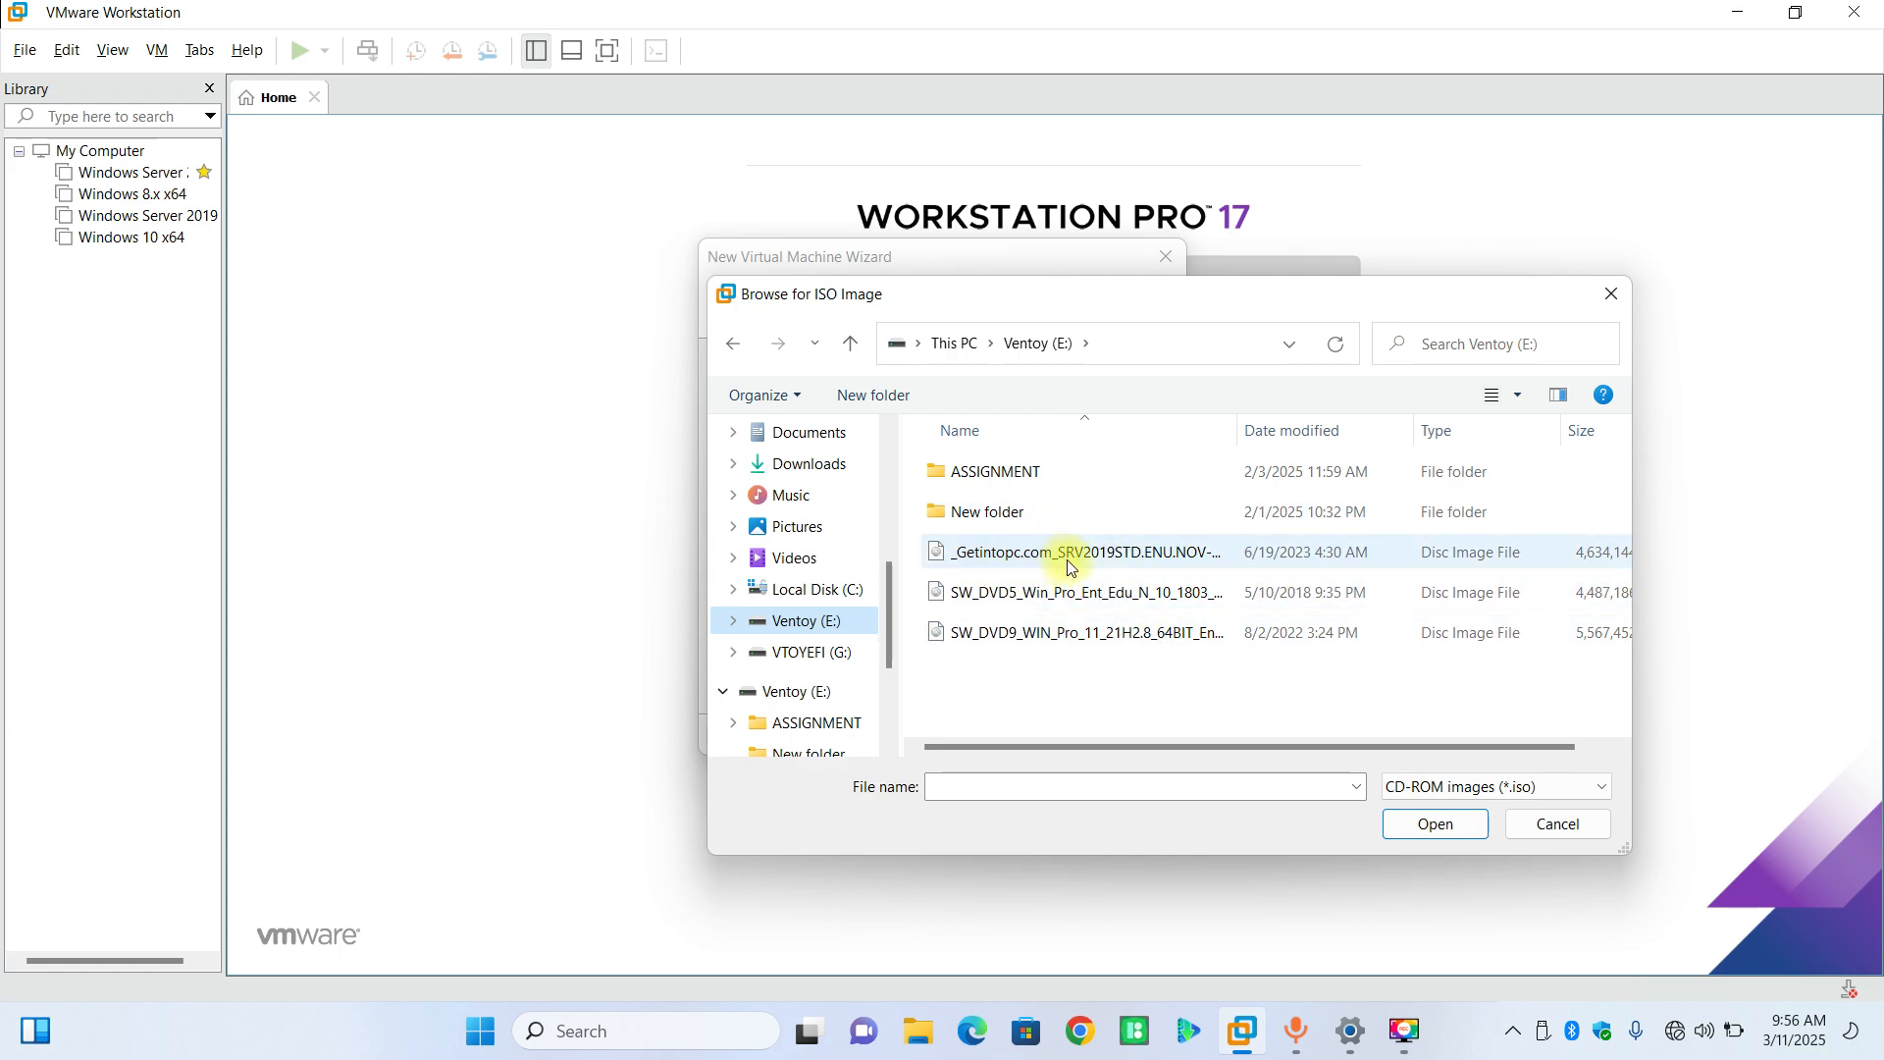
click(1103, 567)
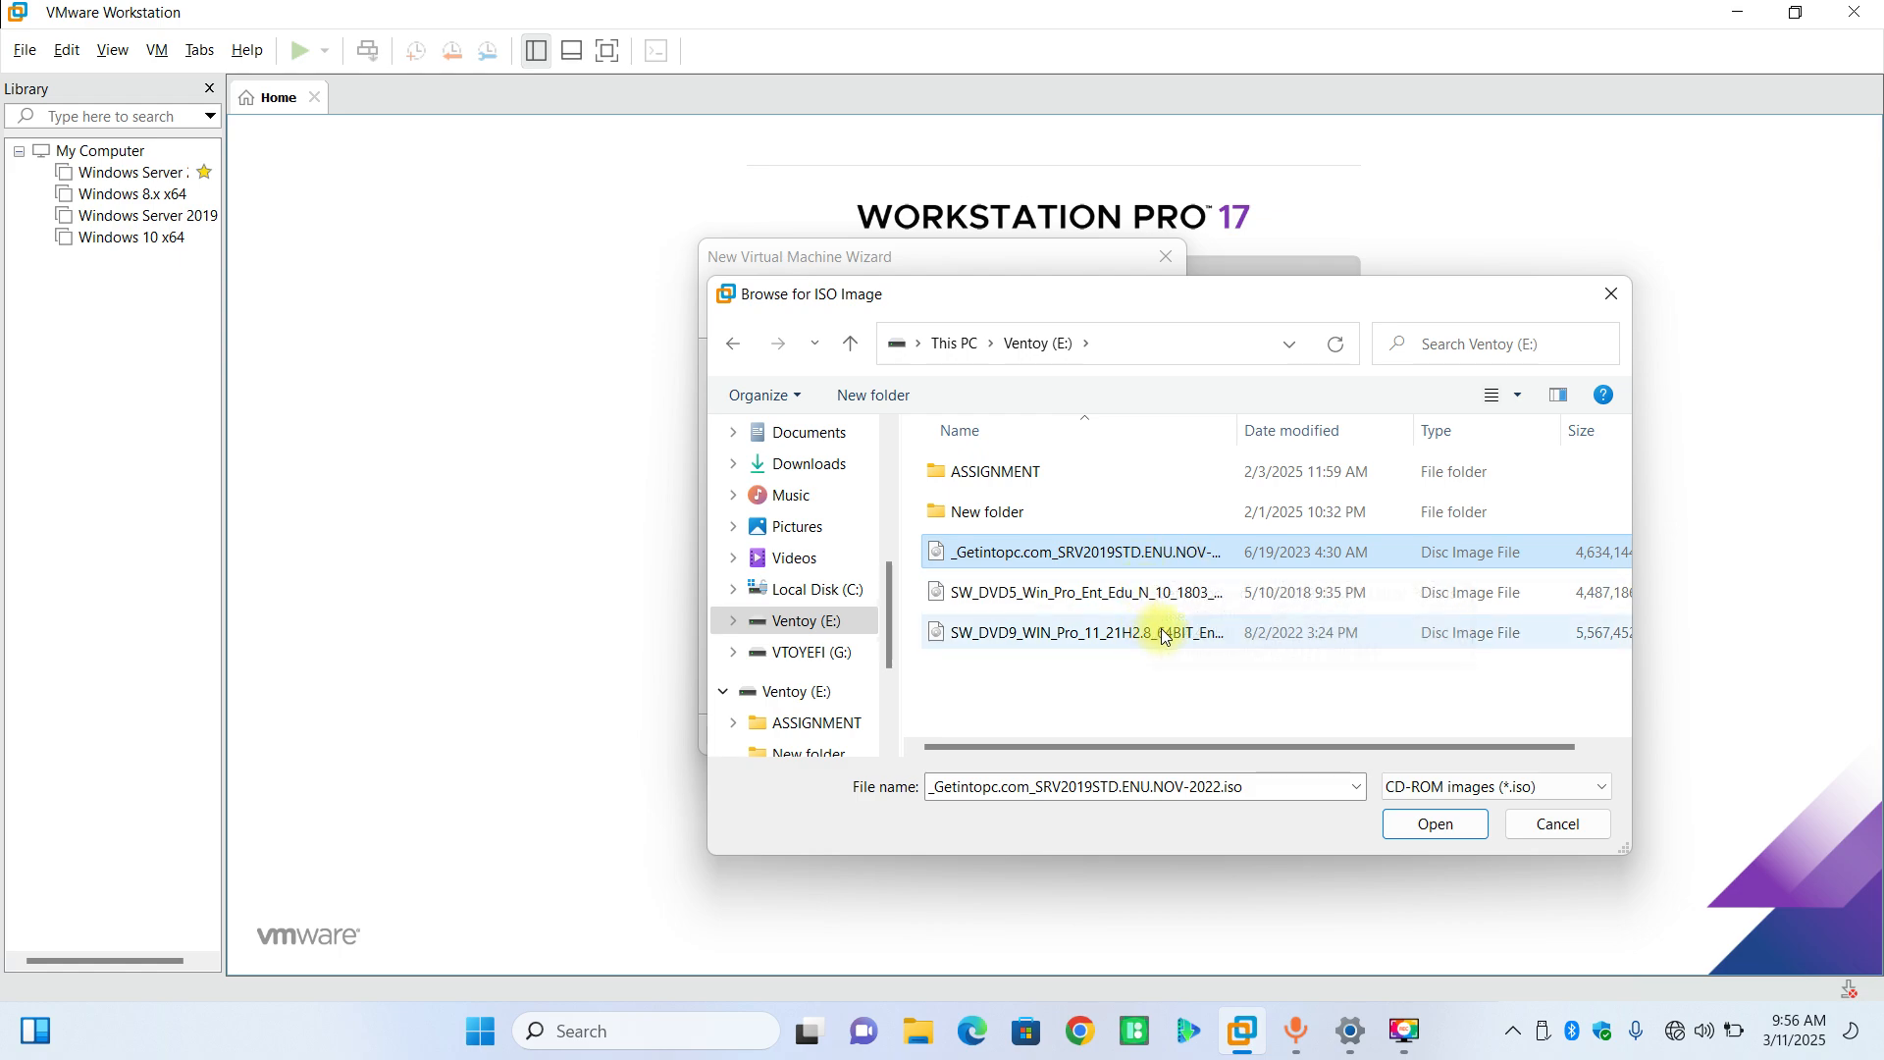
click(1146, 599)
click(1118, 636)
click(1432, 824)
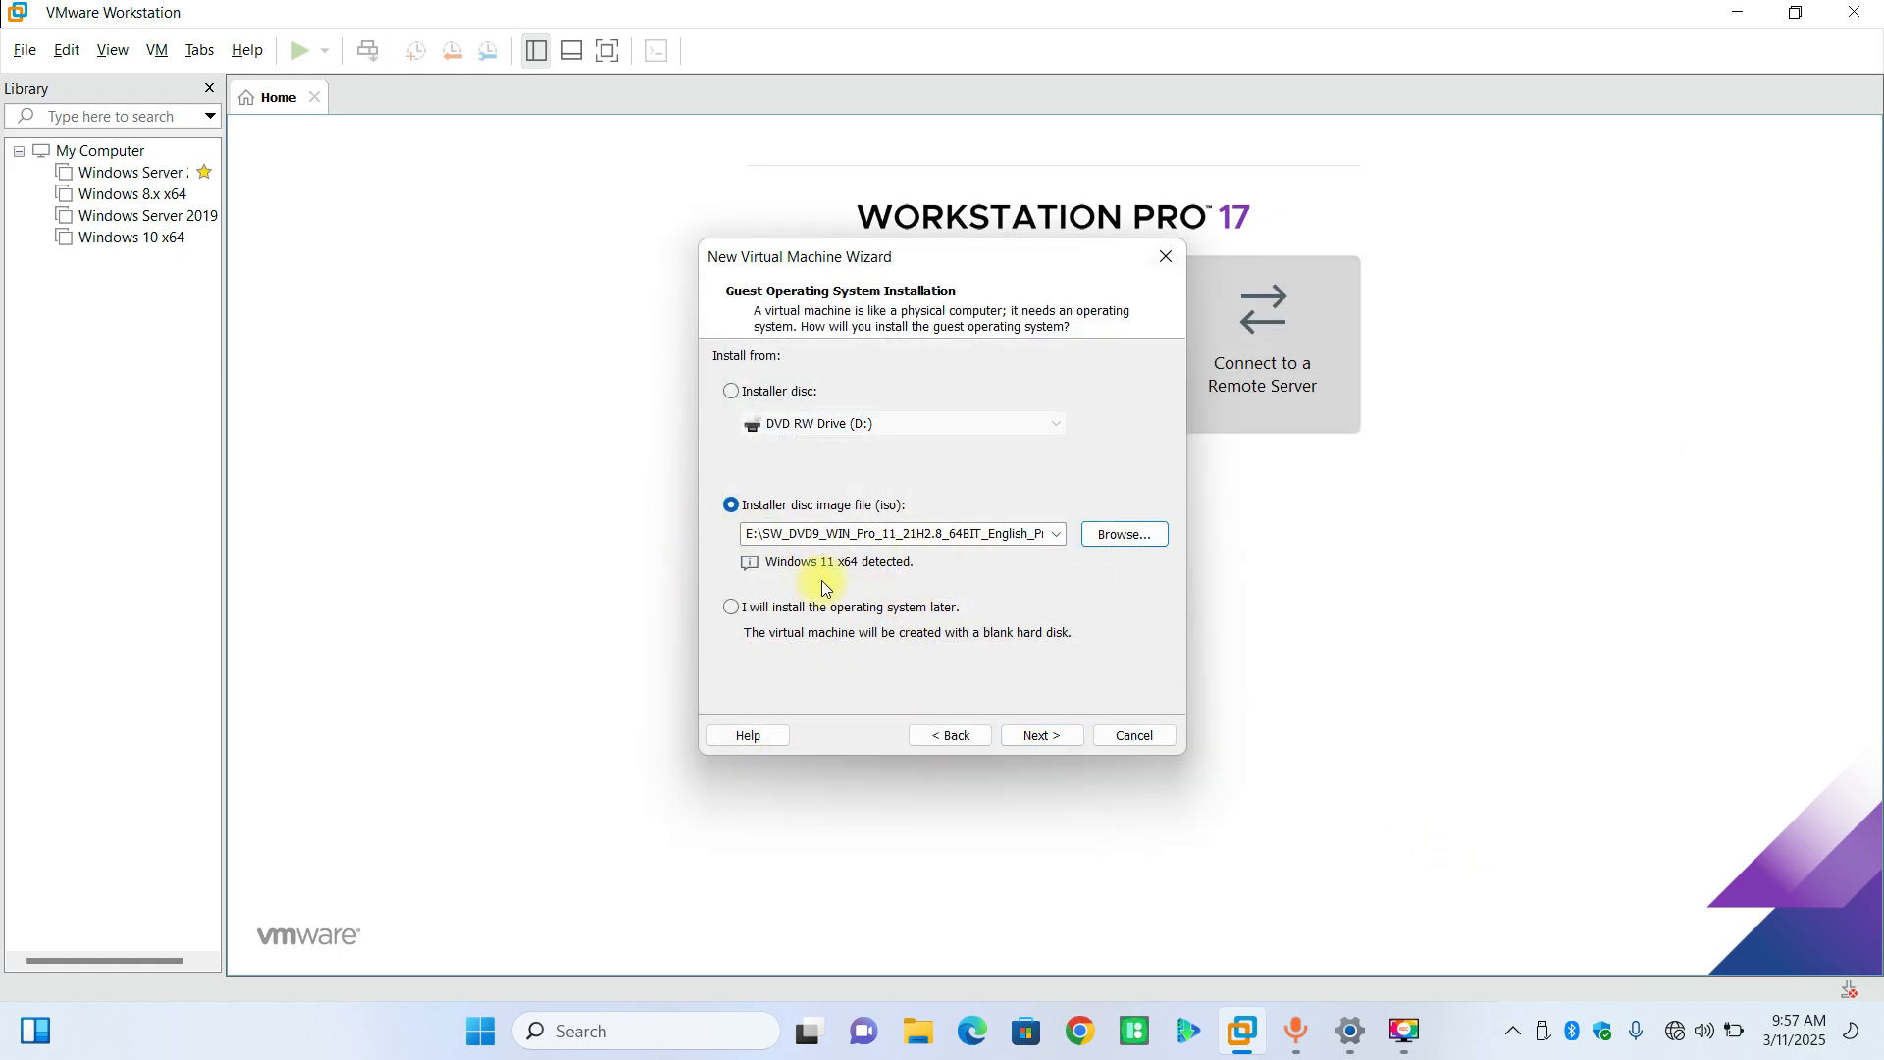
click(1040, 736)
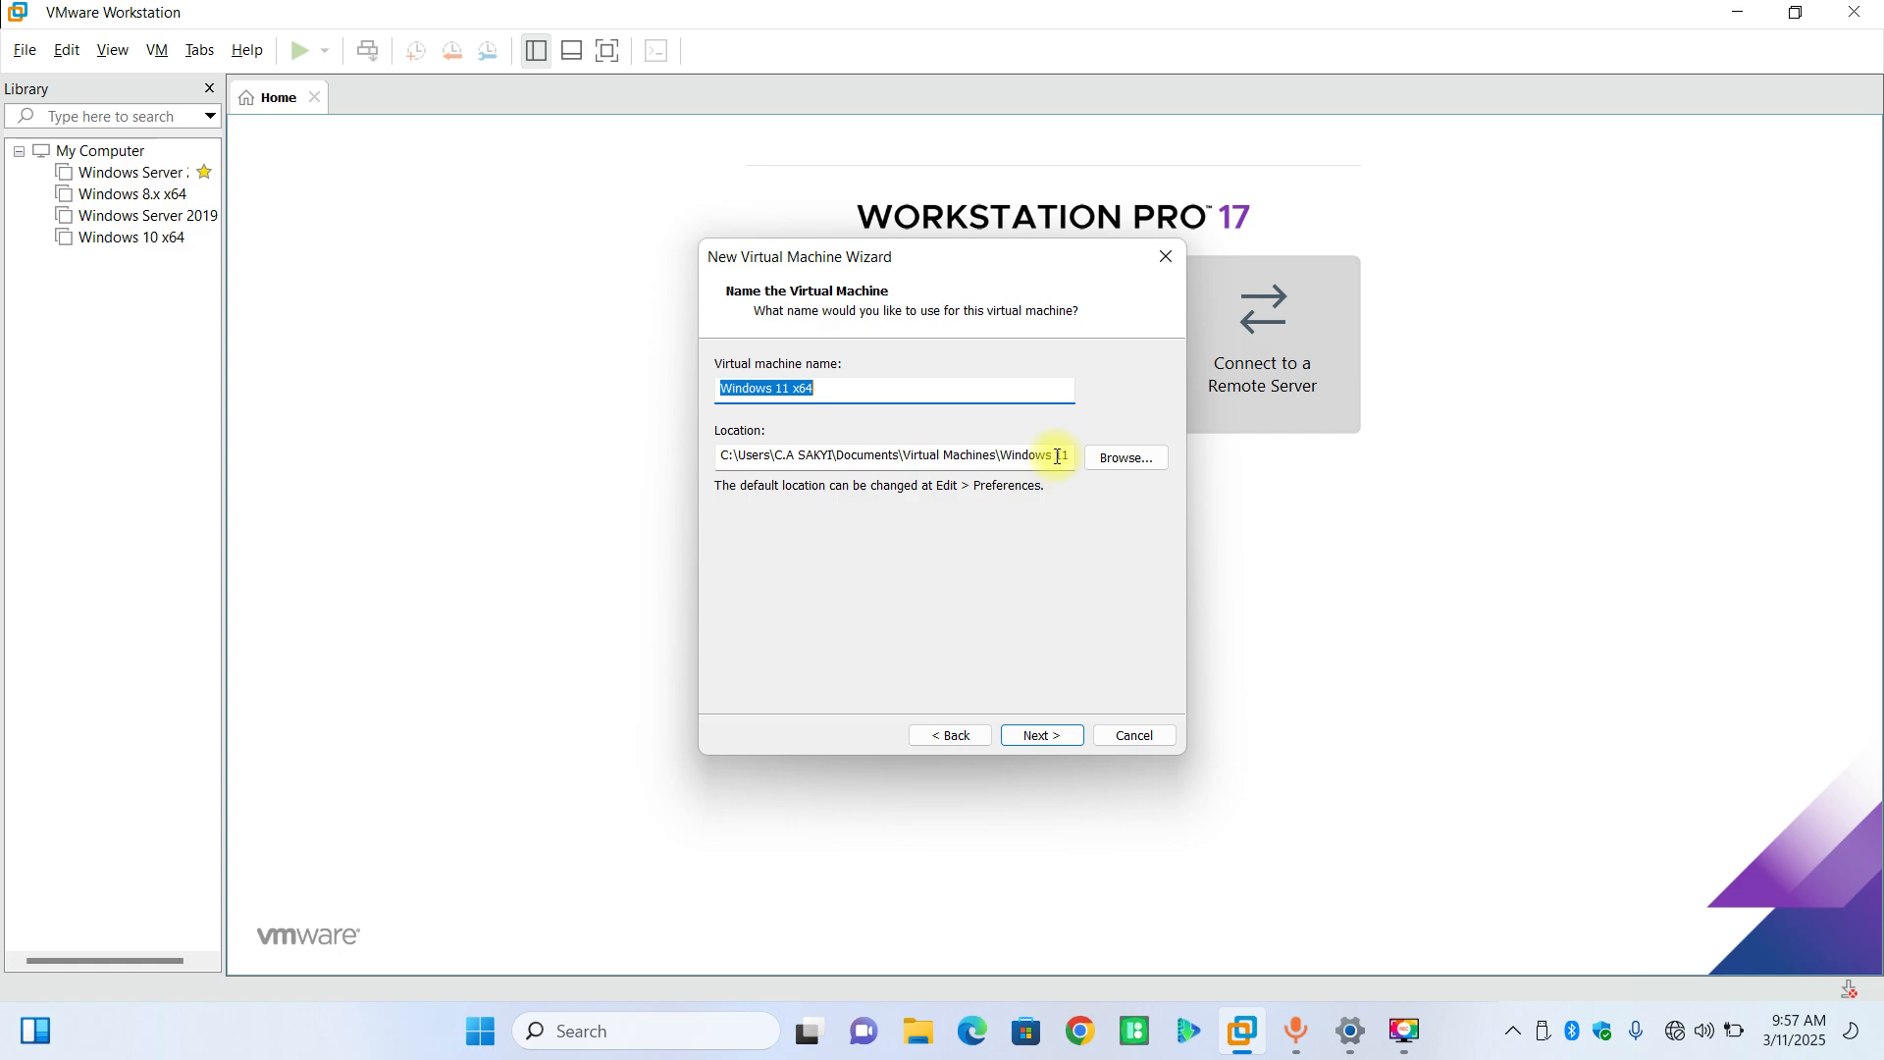
- Look at the existing machine folders inside Documents > Virtual Machines in File Explorer, then return to the virtual machine wizard
click(915, 1034)
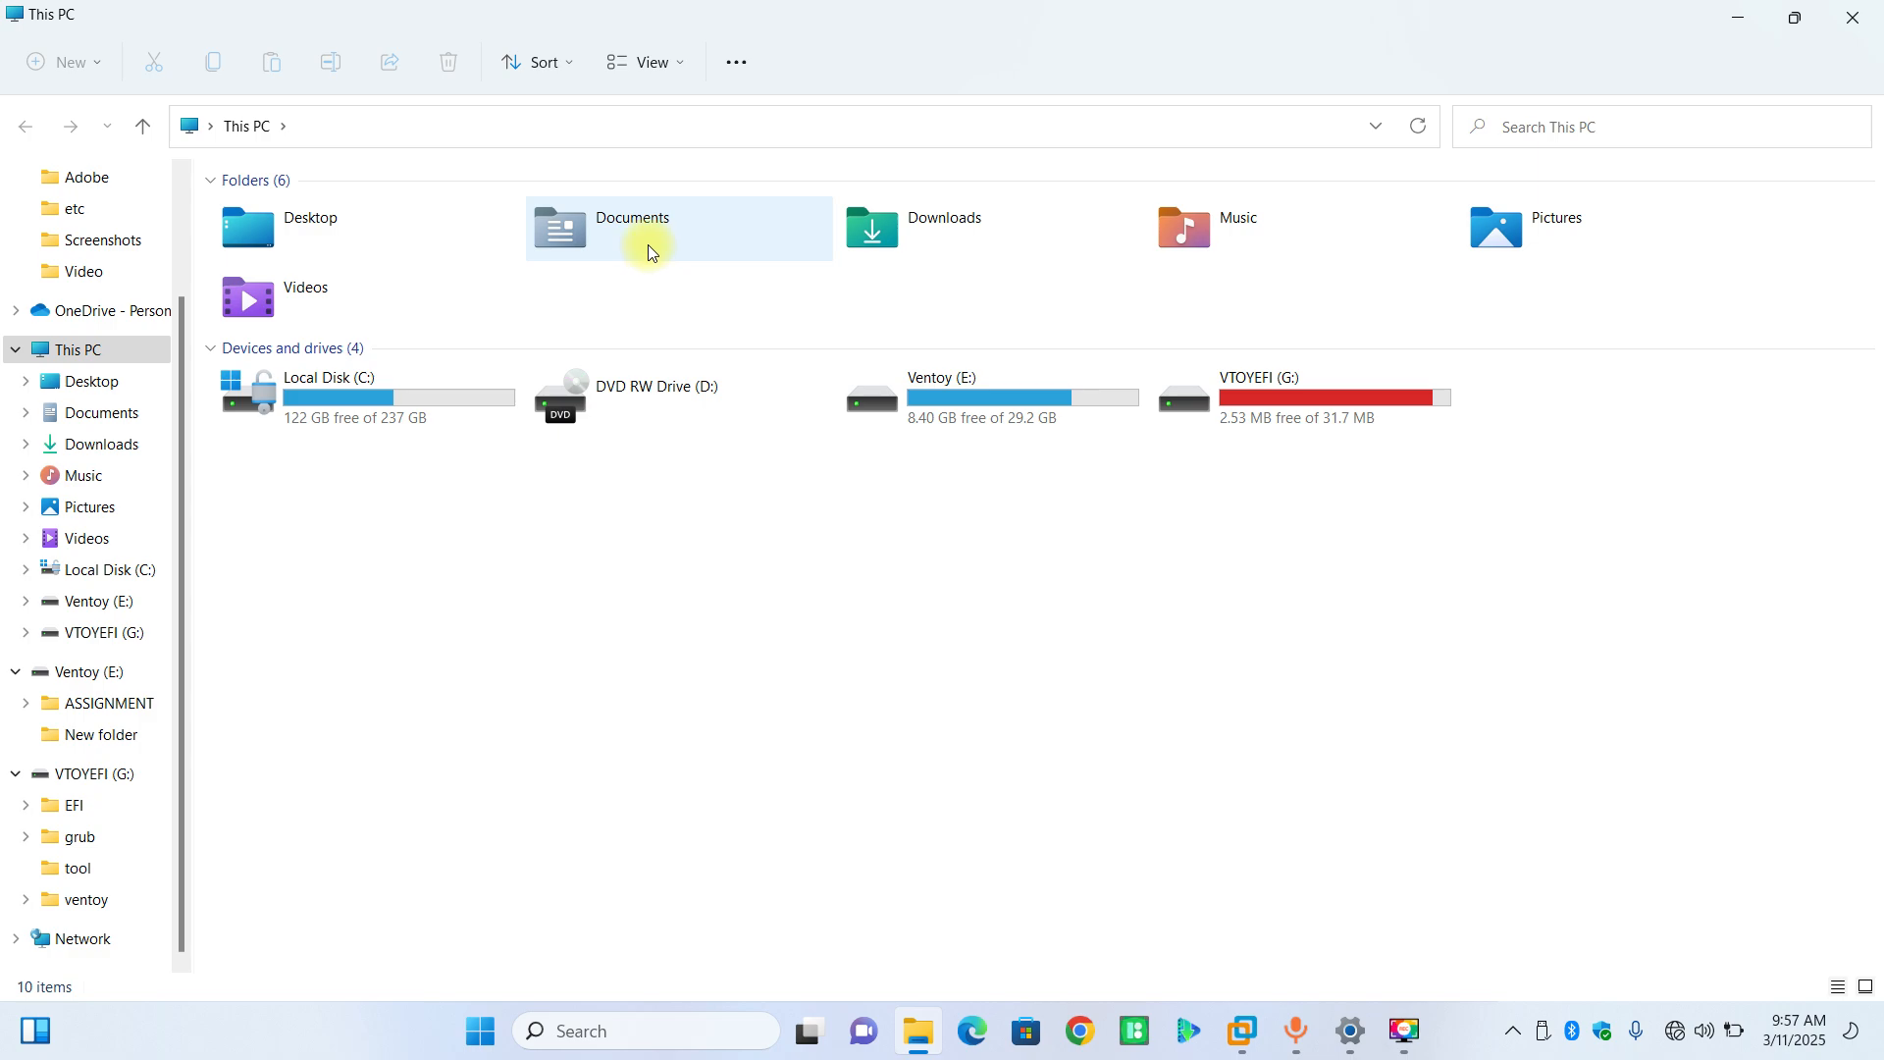
double_click(650, 252)
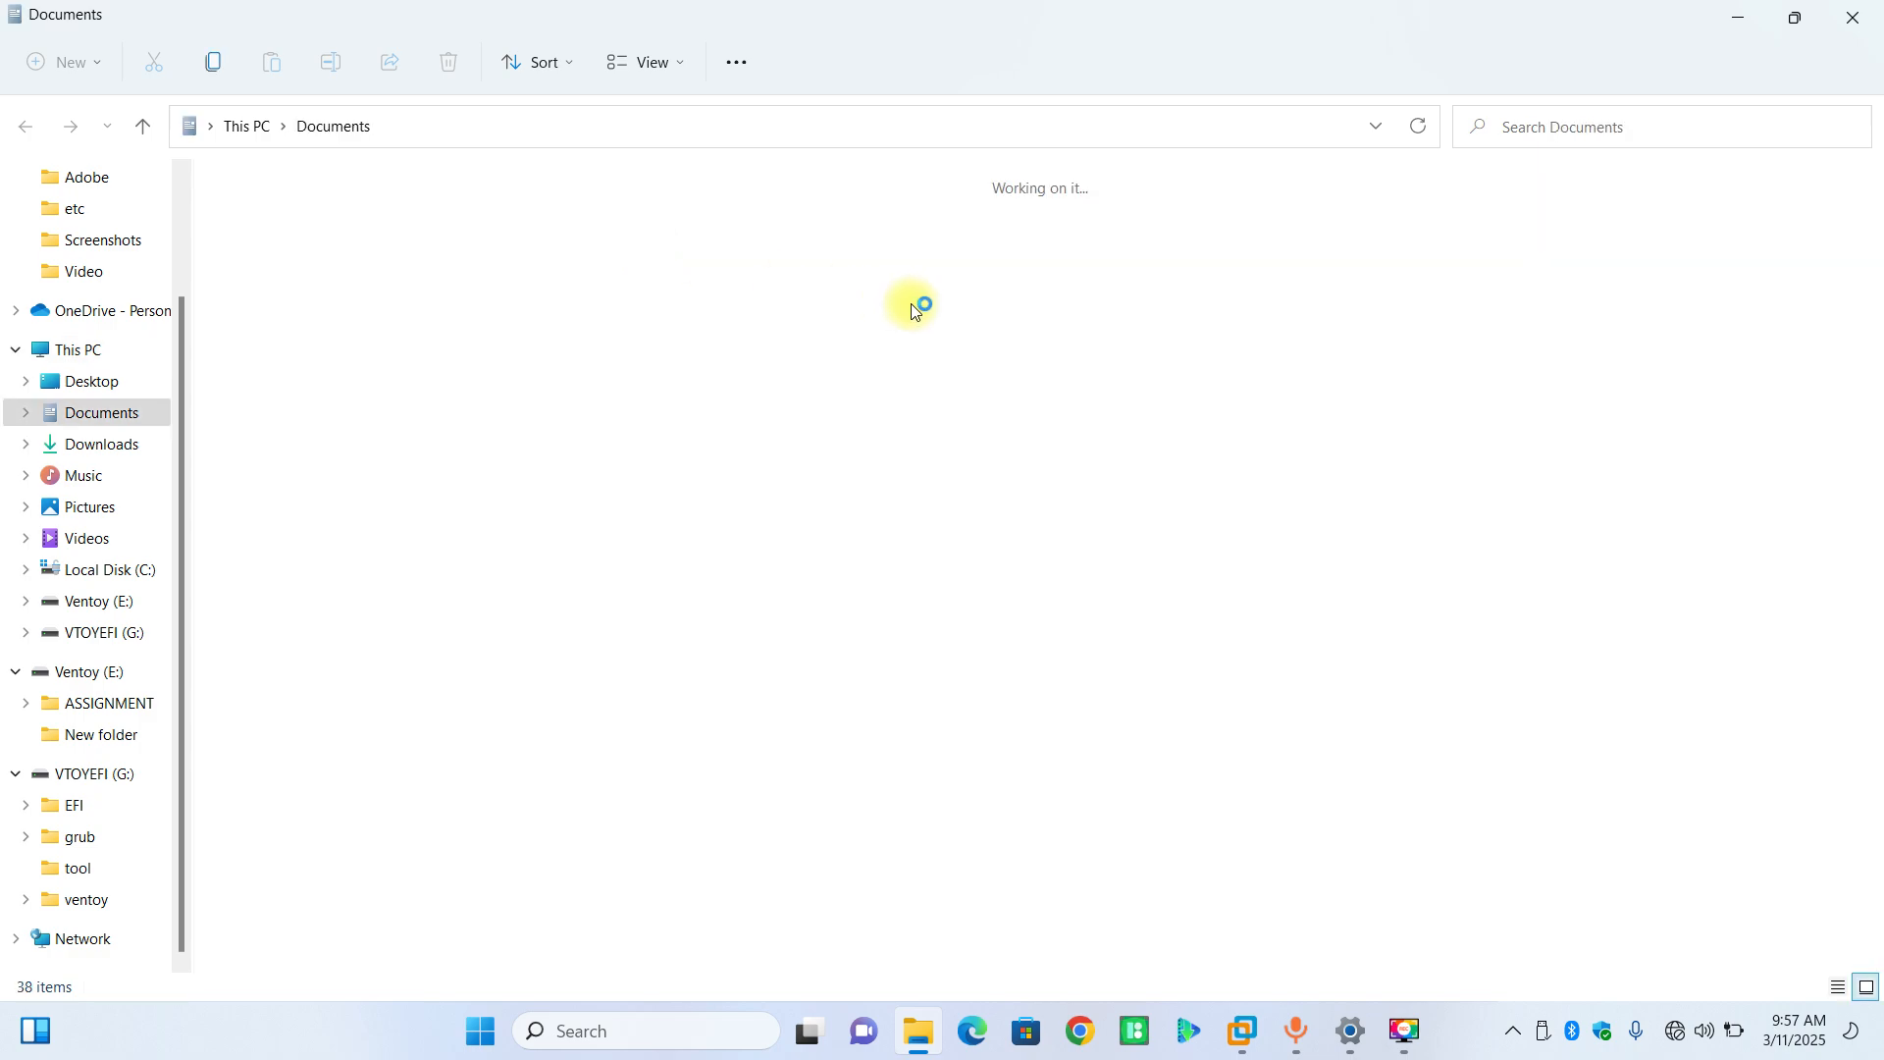
double_click(1606, 271)
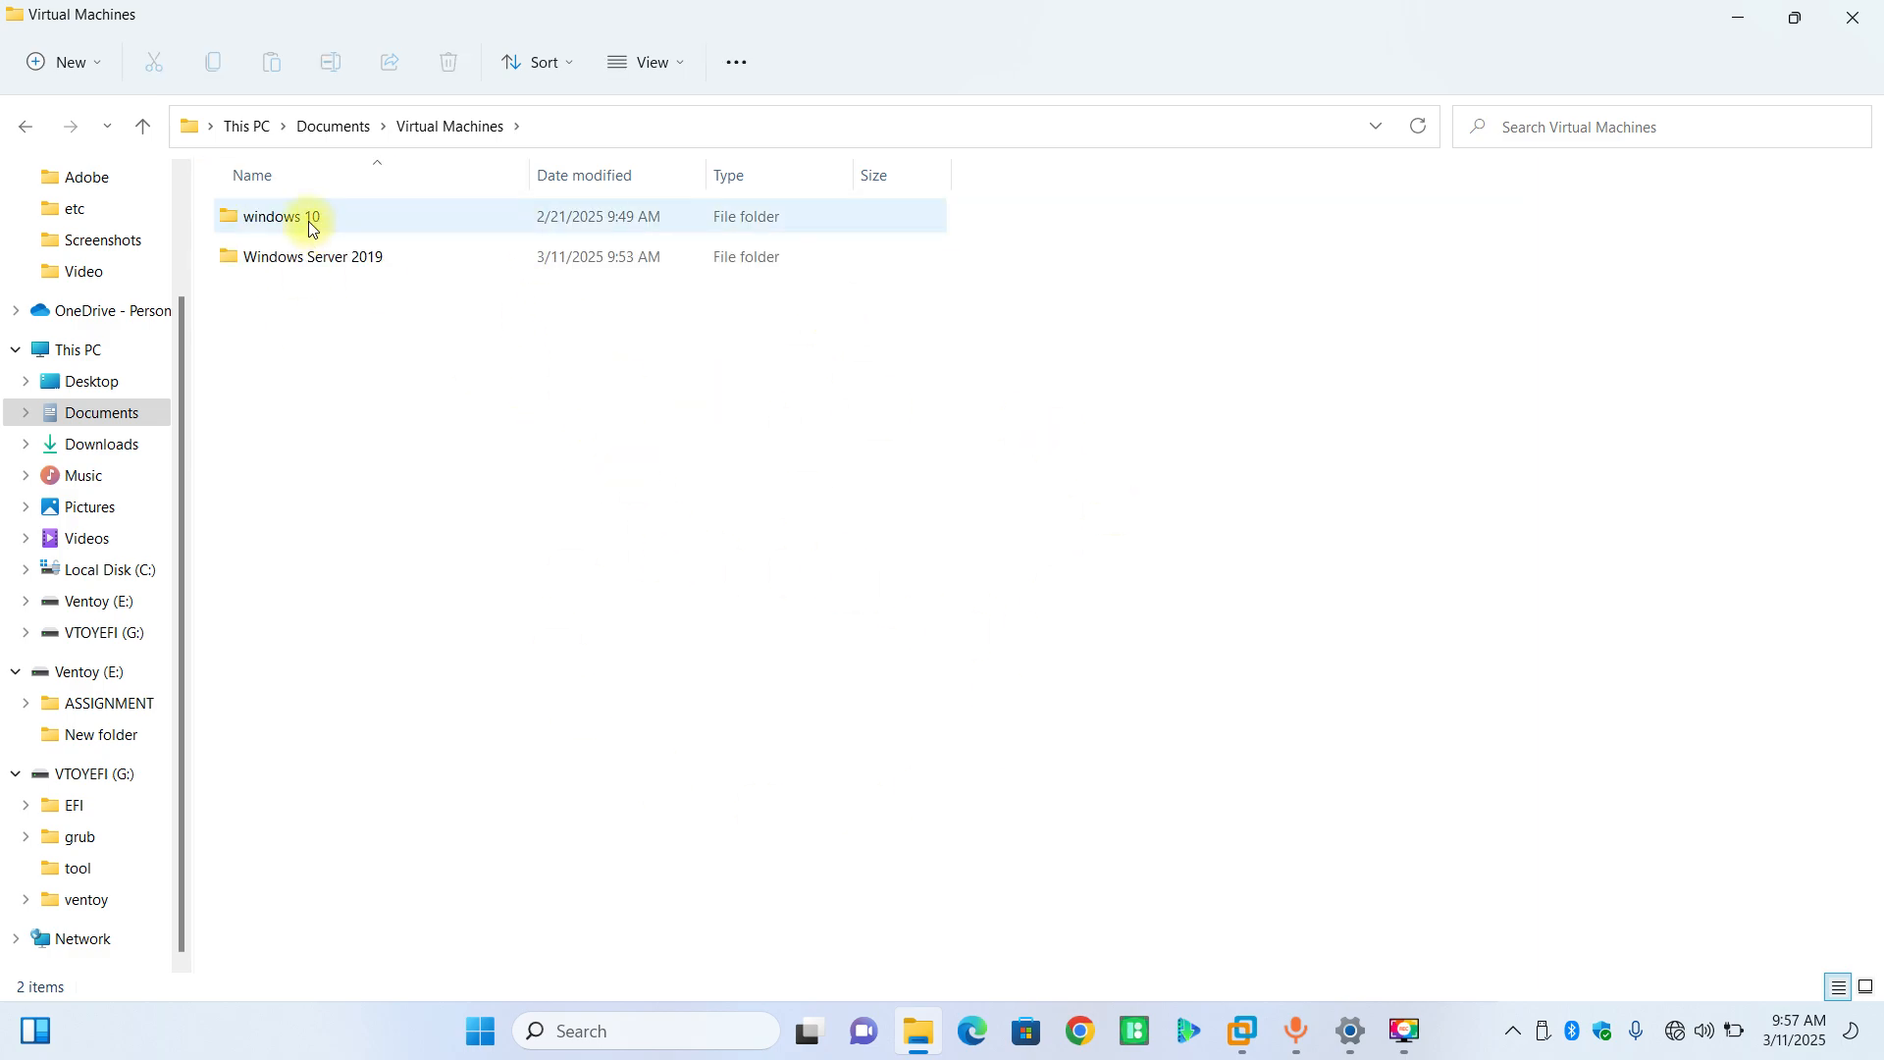
click(1735, 17)
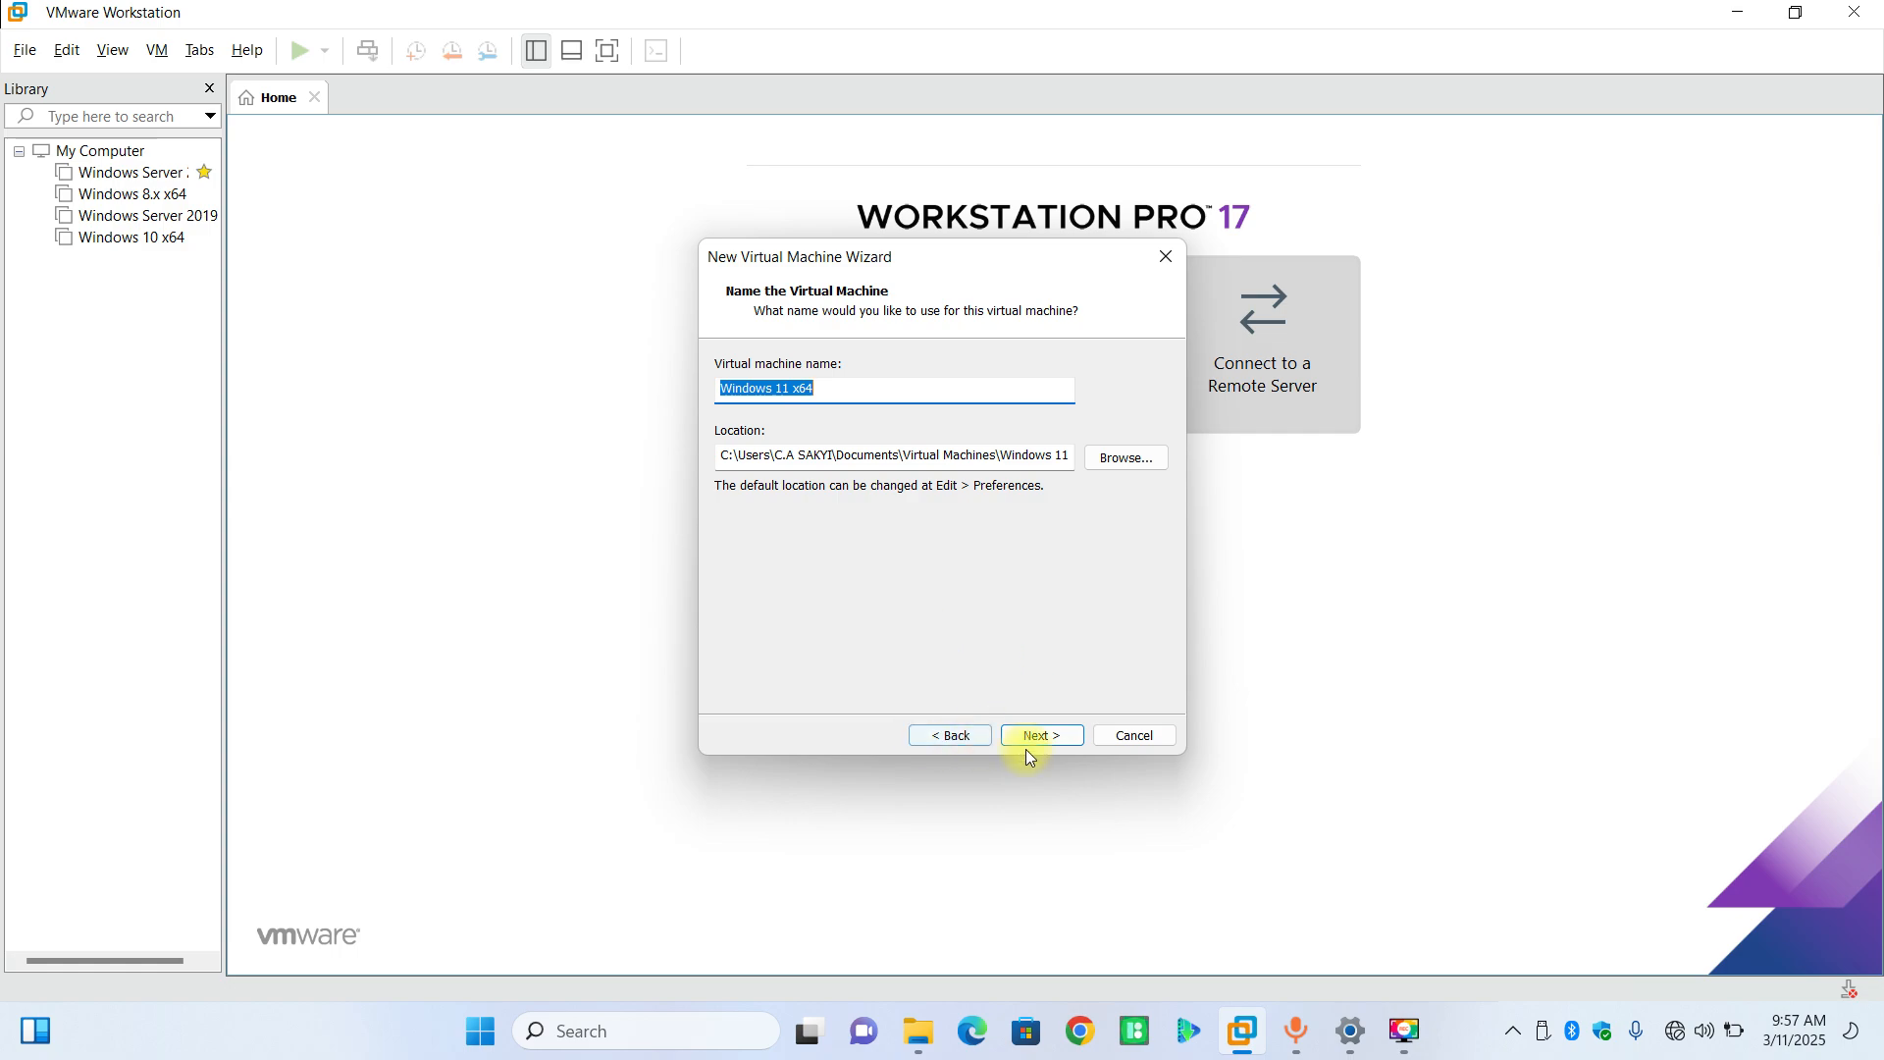
- Accept the suggested virtual machine name and location, and choose to encrypt all the files of the virtual machine
click(1048, 738)
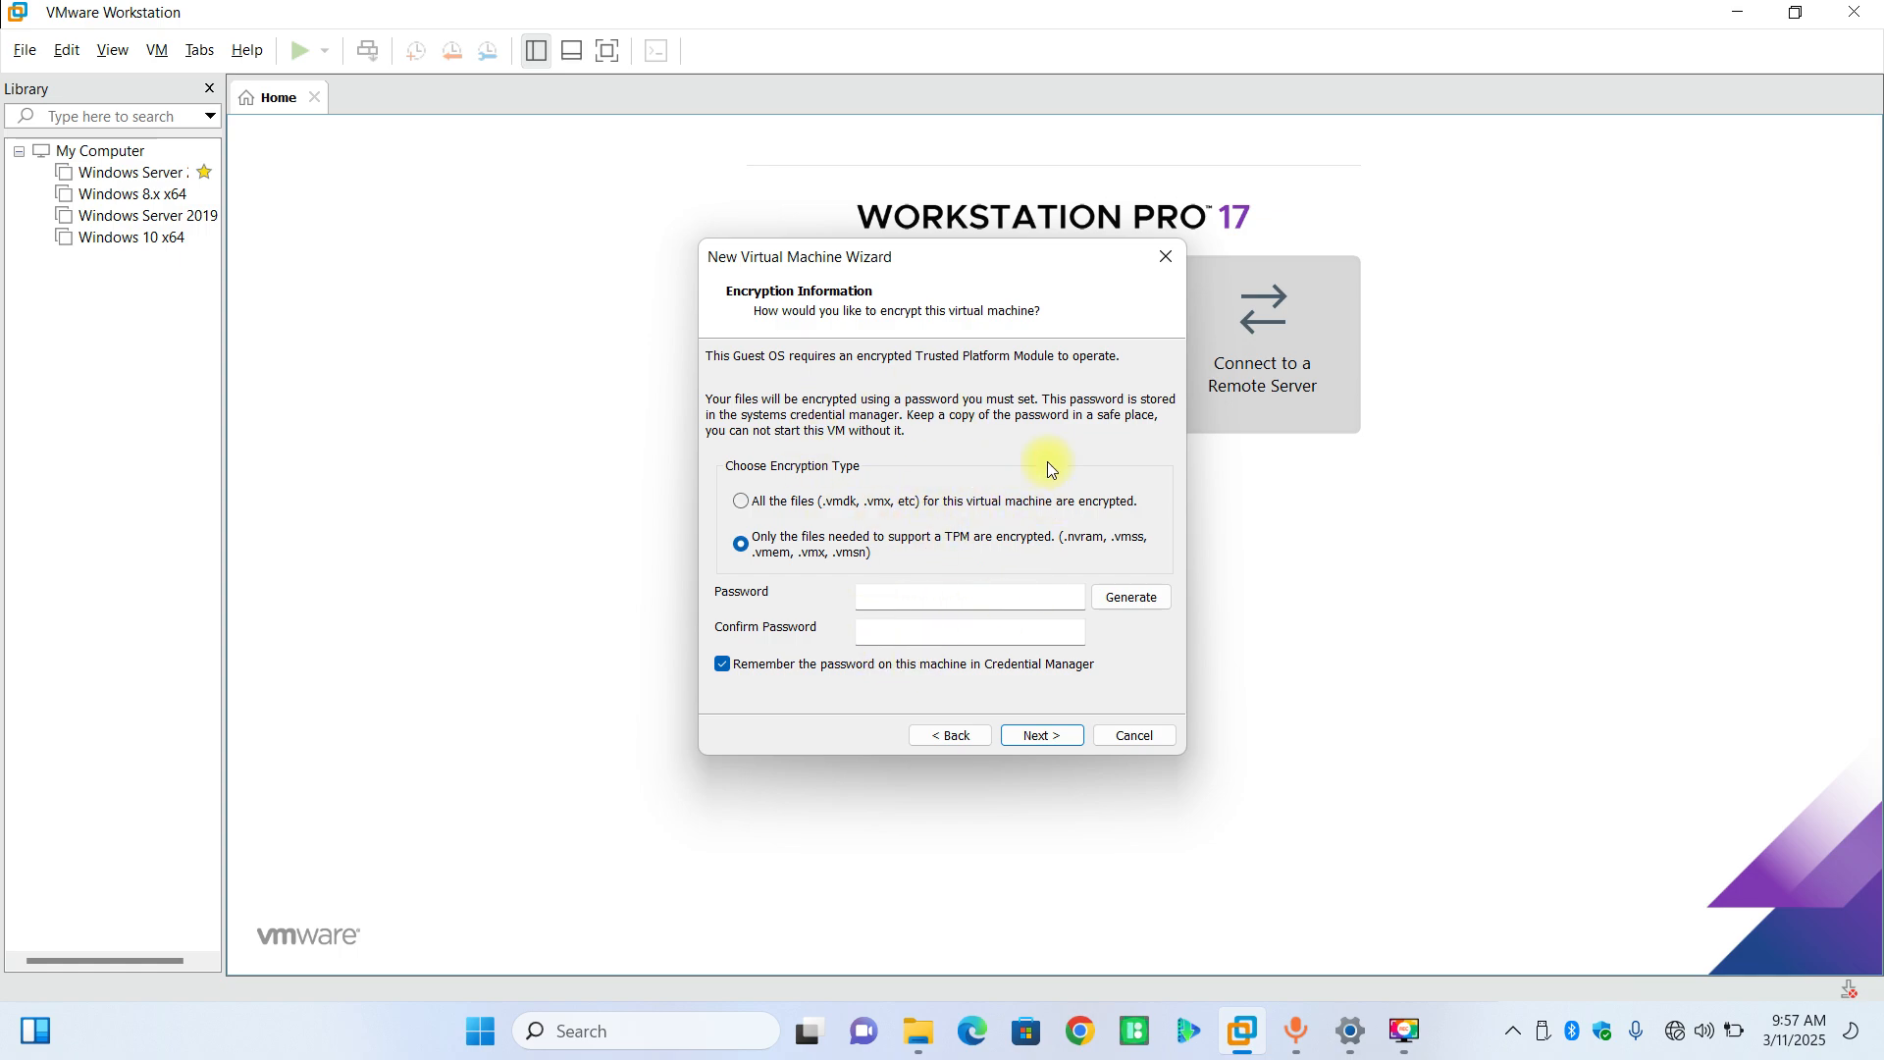
click(742, 501)
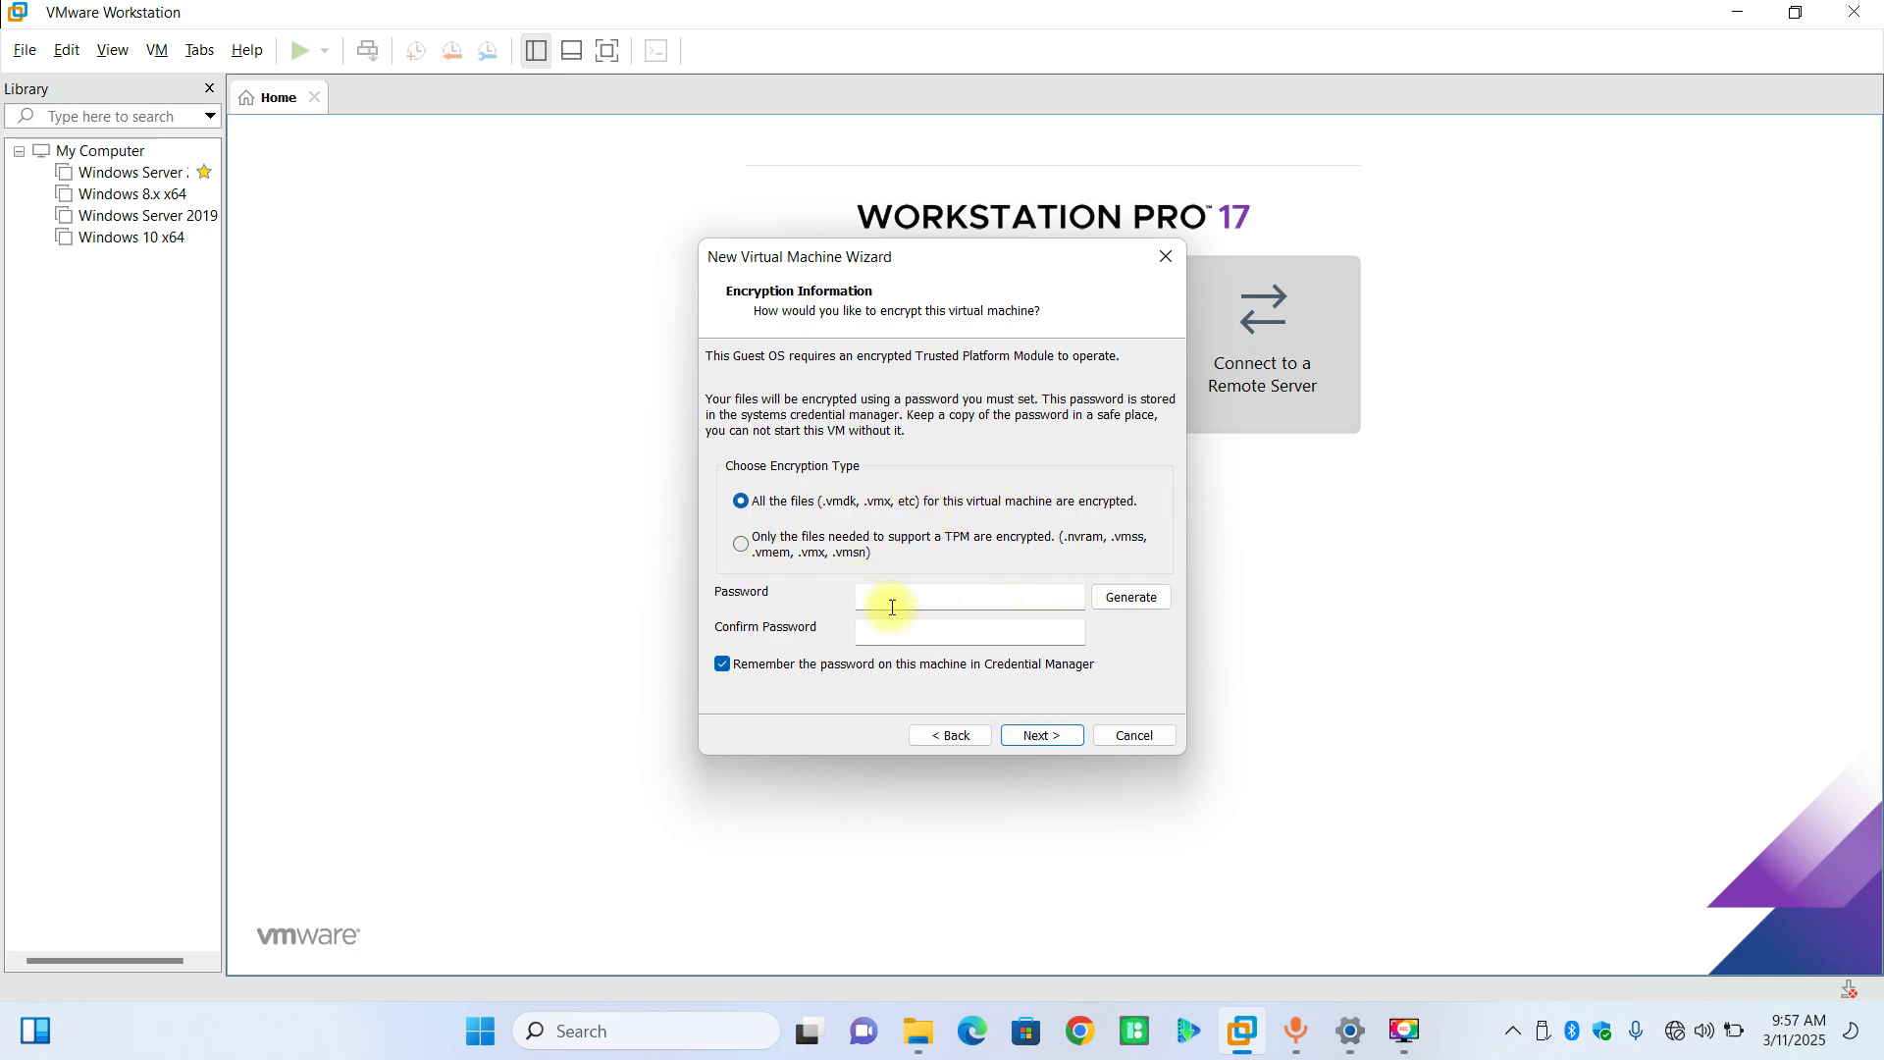
- Generate an encryption password, and switch remembering the password in Credential Manager off and back on
click(1116, 602)
click(723, 663)
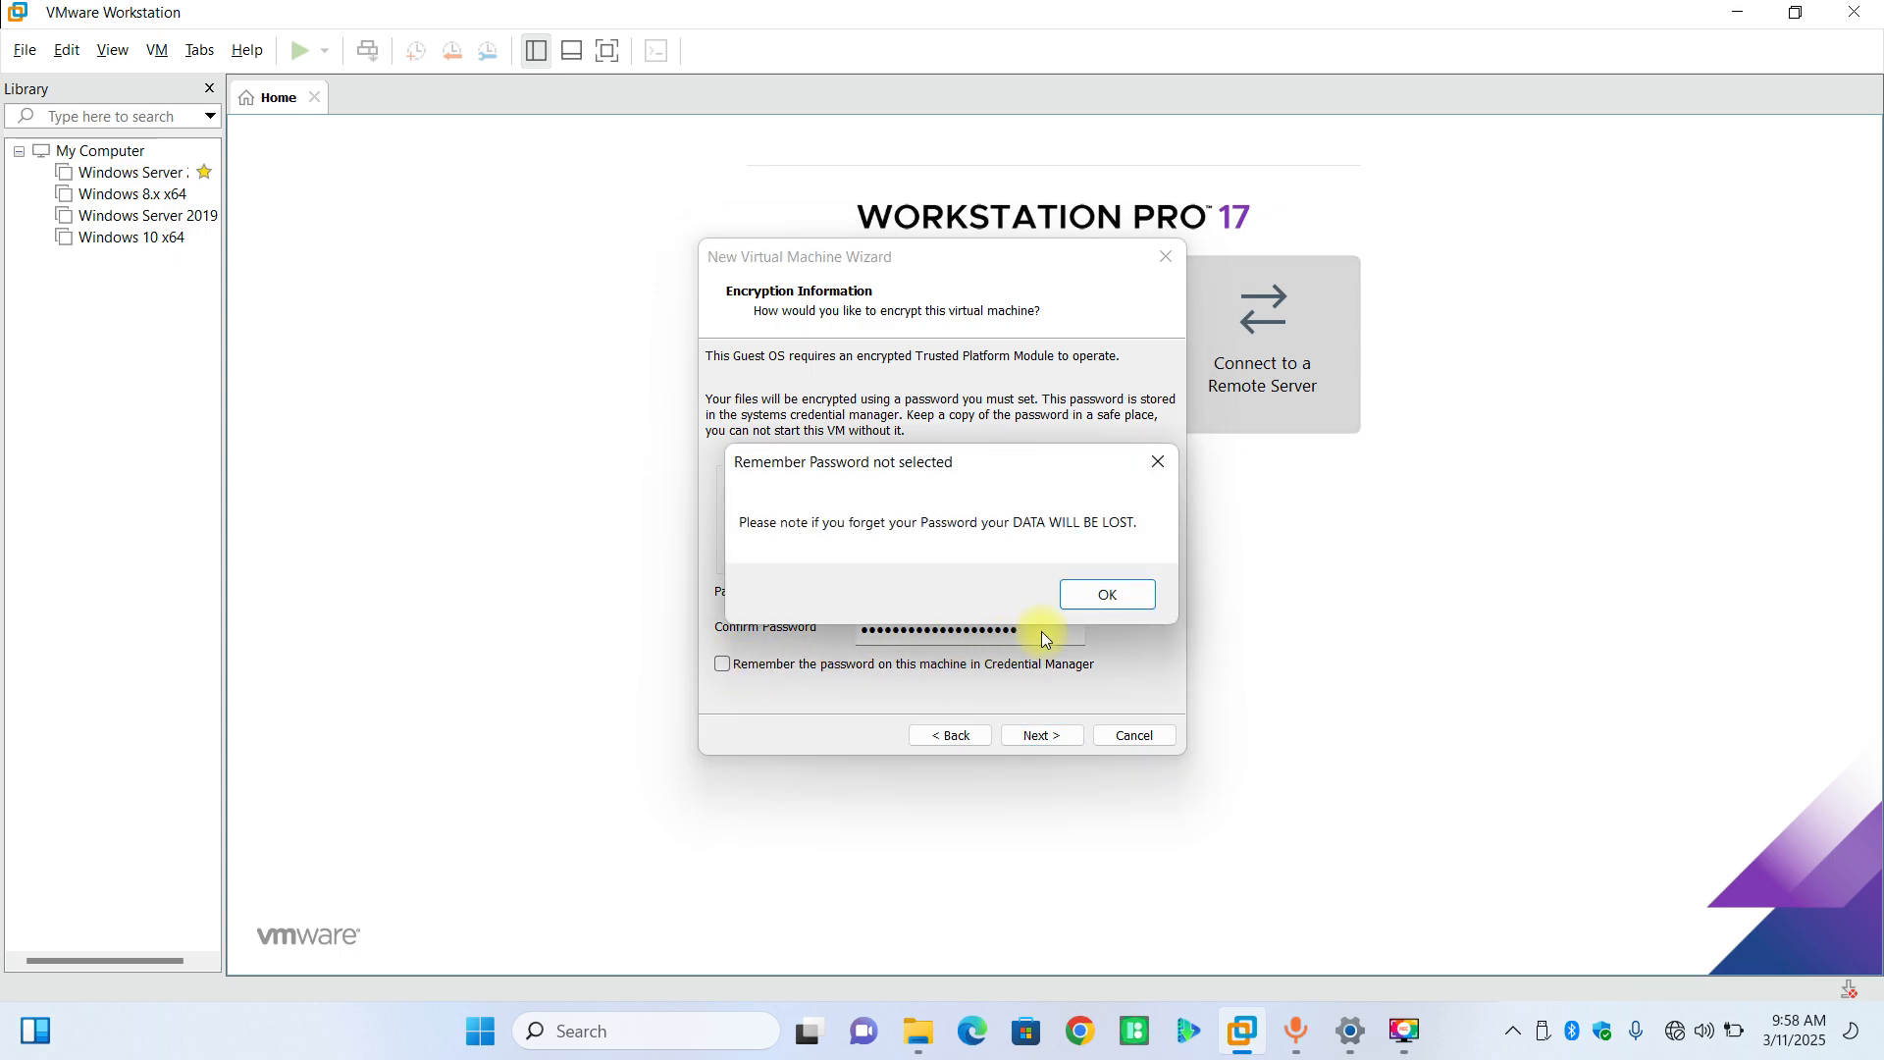
click(1086, 588)
click(724, 665)
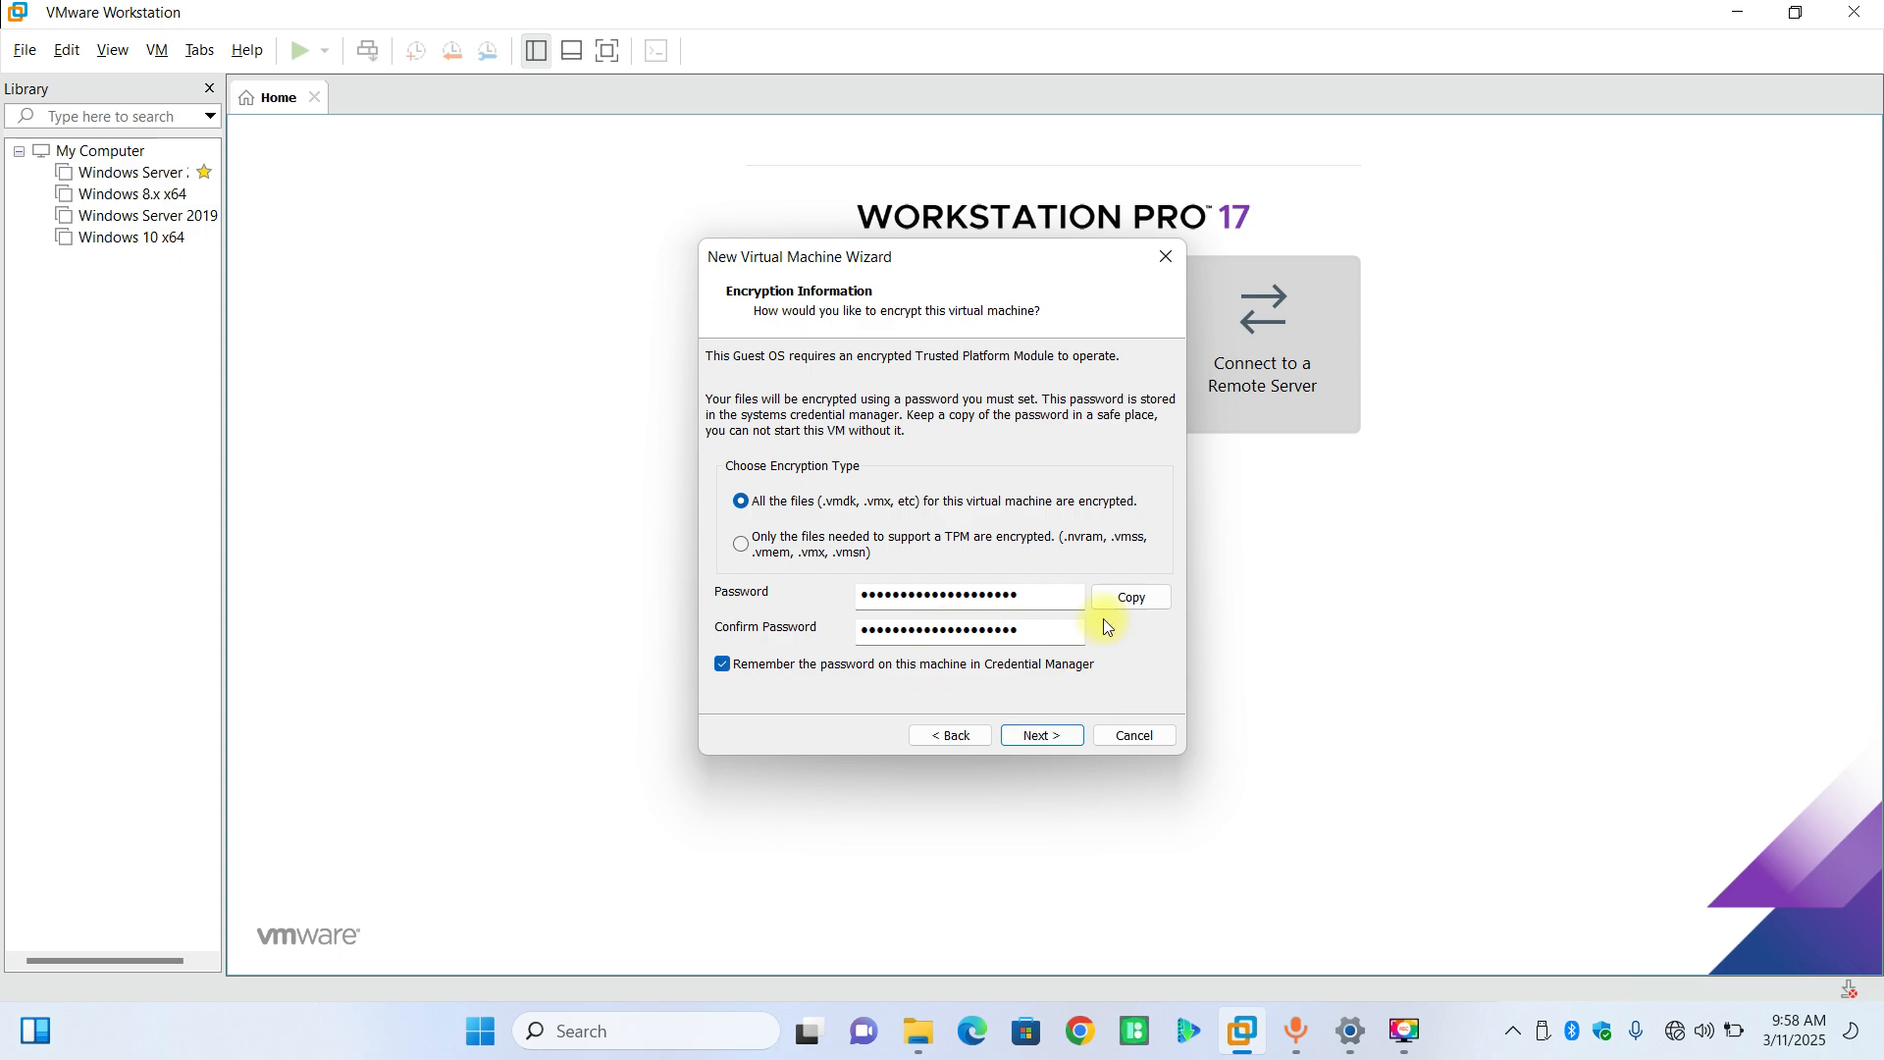
- Copy the generated encryption password and clear both the password and confirmation fields
click(1148, 600)
click(1078, 601)
key(BackSpace)
key(BackSpace)
key(BackSpace)
key(BackSpace)
key(BackSpace)
key(BackSpace)
key(BackSpace)
key(BackSpace)
key(BackSpace)
key(BackSpace)
key(BackSpace)
key(BackSpace)
key(BackSpace)
key(BackSpace)
key(BackSpace)
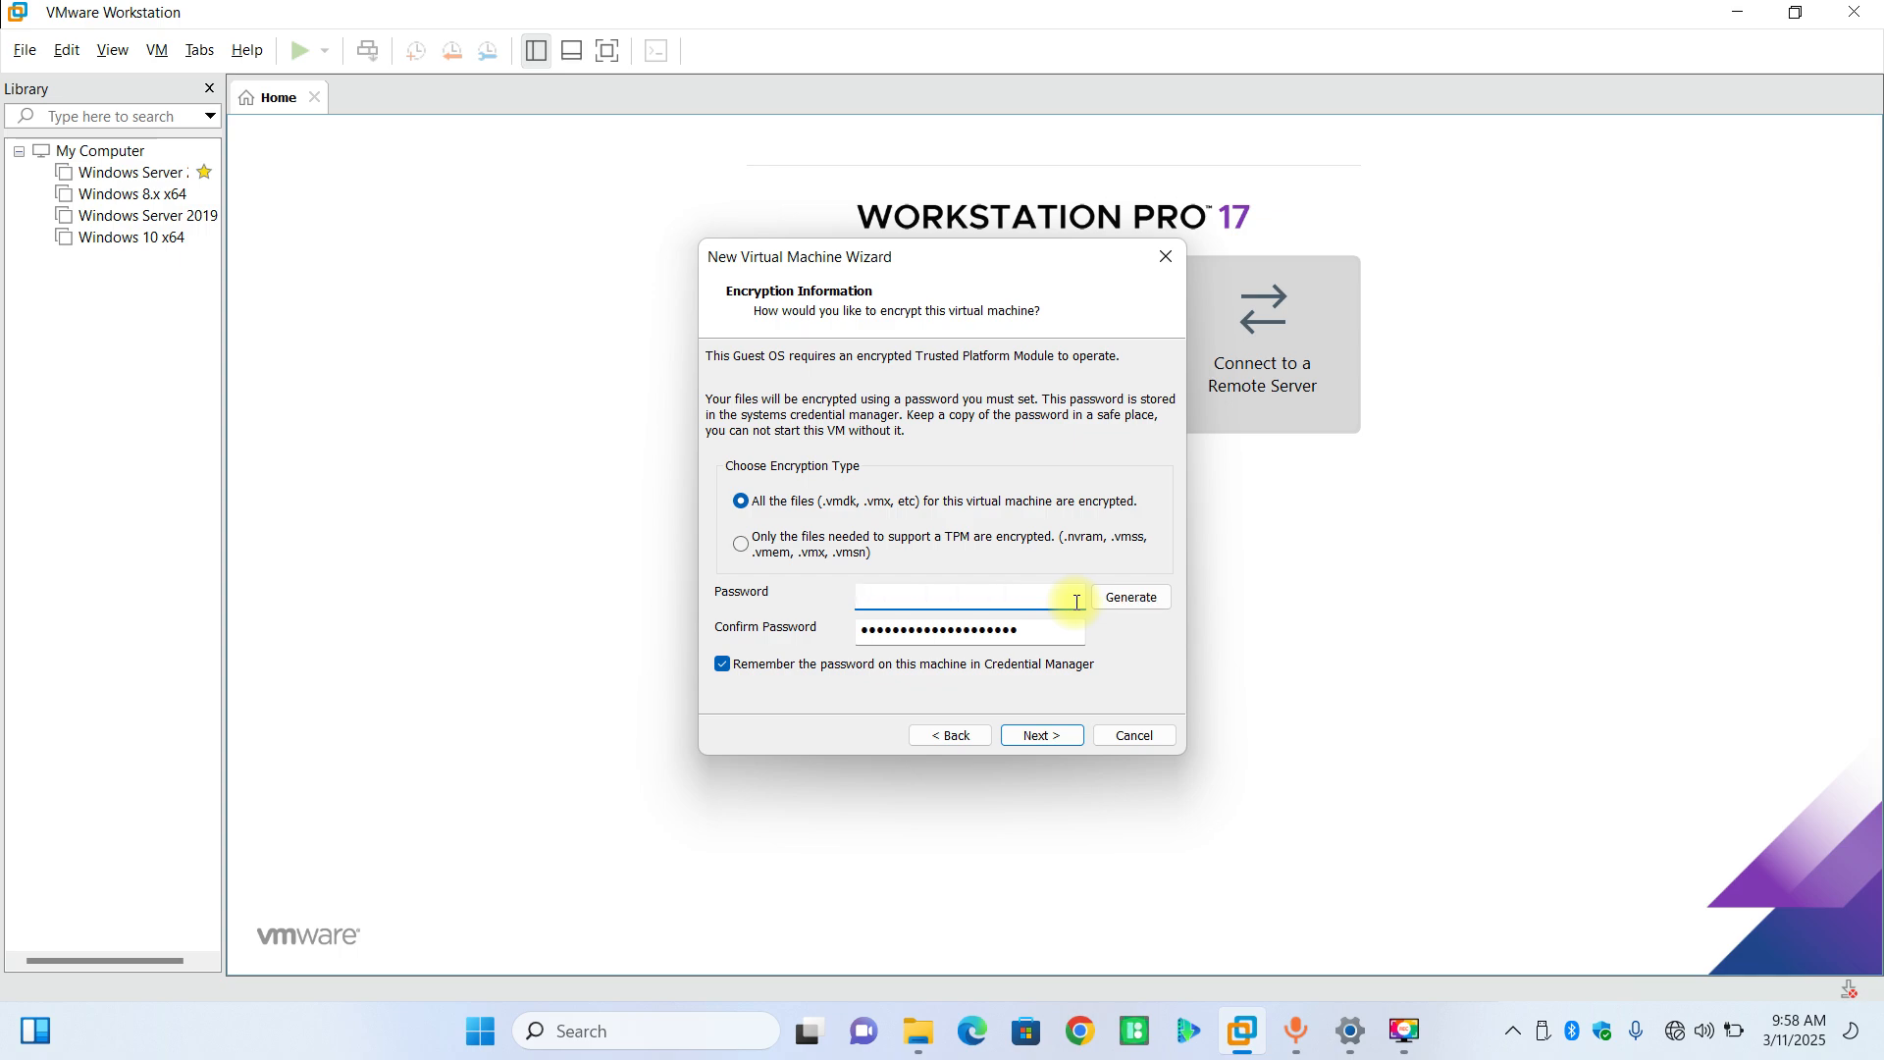
click(1049, 640)
key(BackSpace)
key(BackSpace)
key(BackSpace)
key(BackSpace)
key(BackSpace)
key(BackSpace)
key(BackSpace)
key(BackSpace)
key(BackSpace)
key(BackSpace)
key(BackSpace)
key(BackSpace)
key(BackSpace)
key(BackSpace)
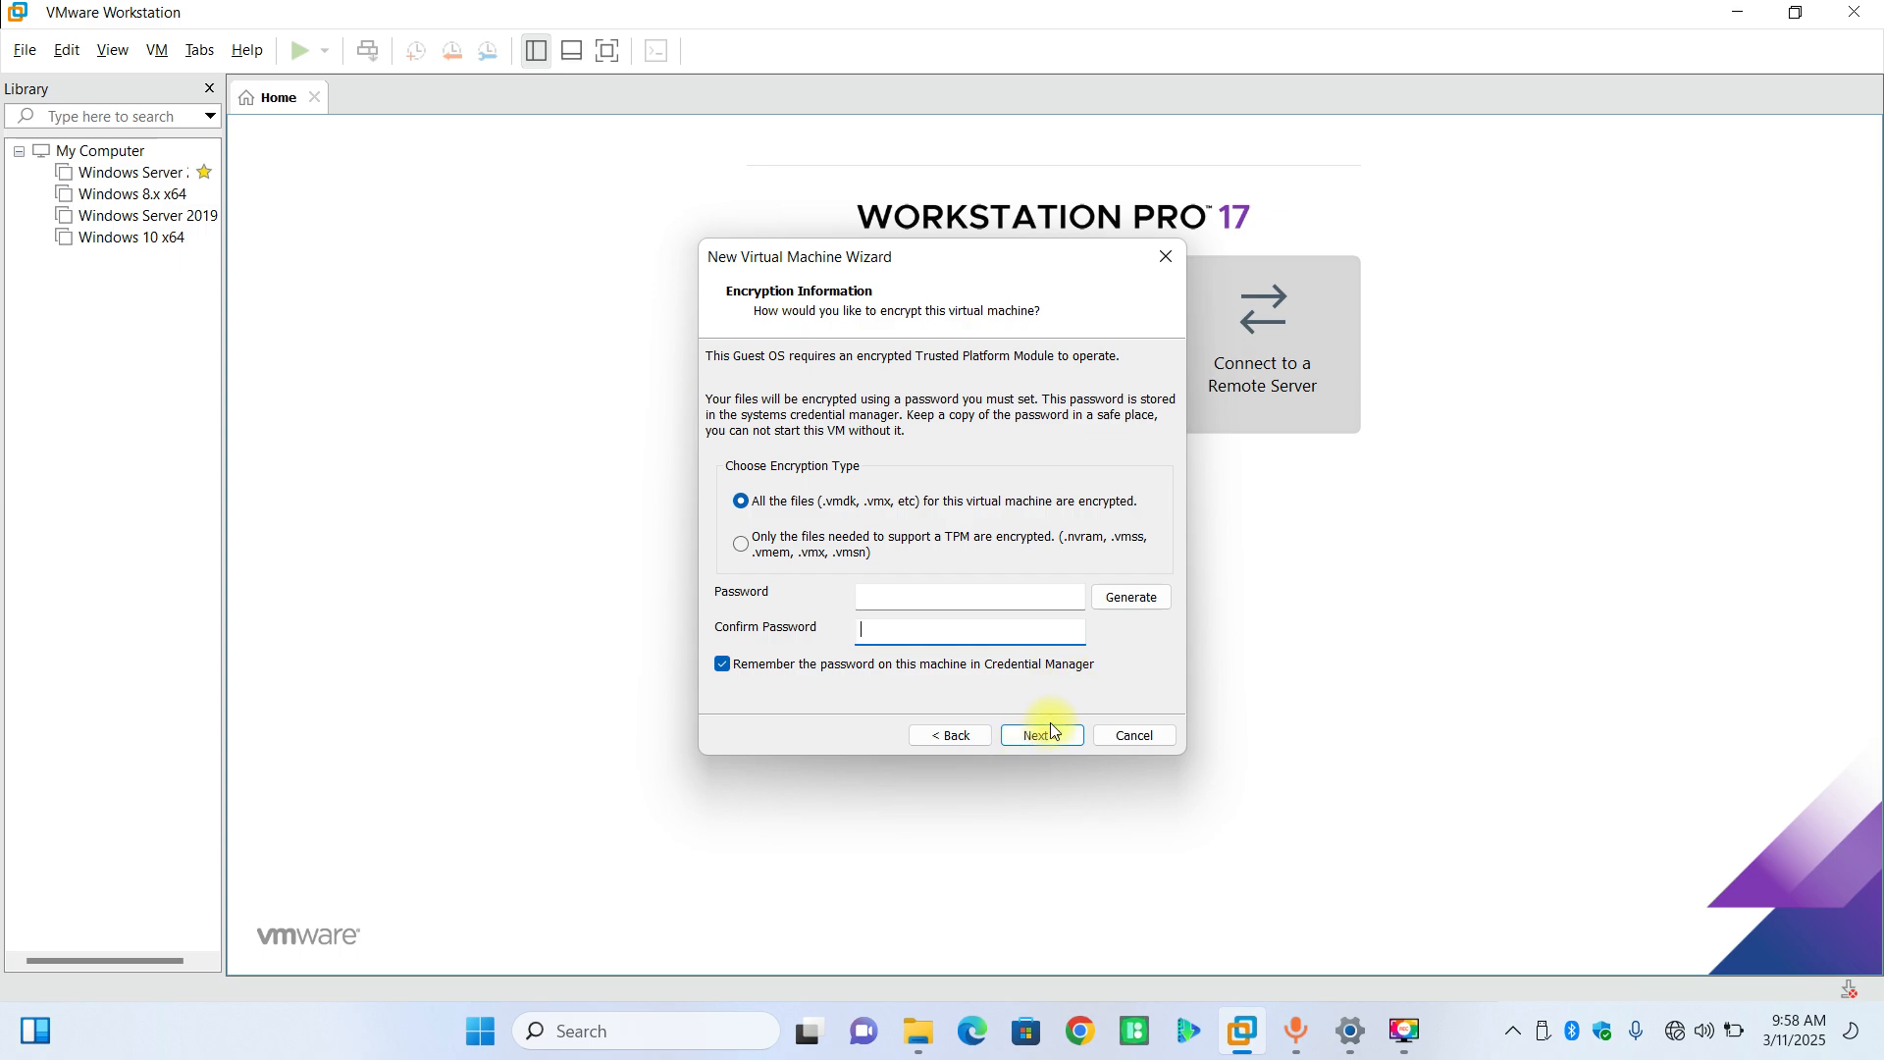
- Generate and copy a new encryption password, paste it over the note in Notepad, and return to the wizard
click(1139, 601)
click(1140, 604)
key(super)
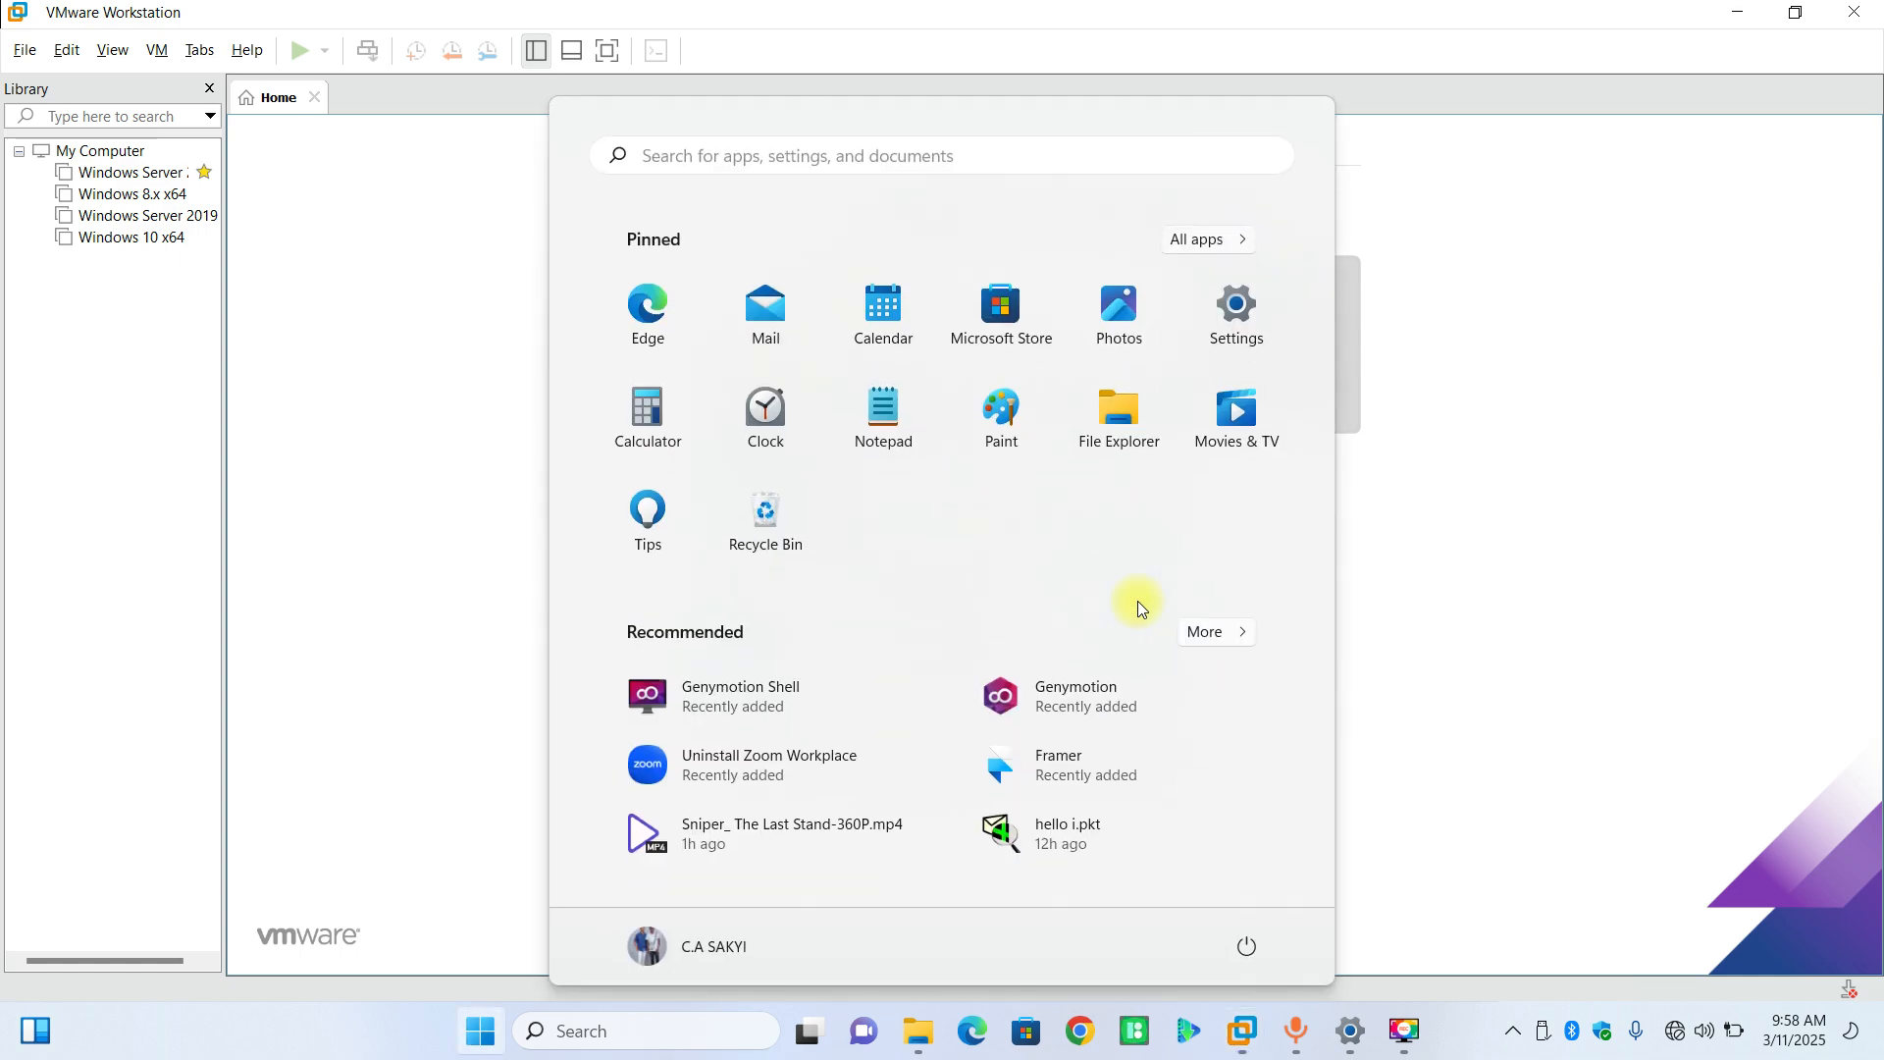
text(noe)
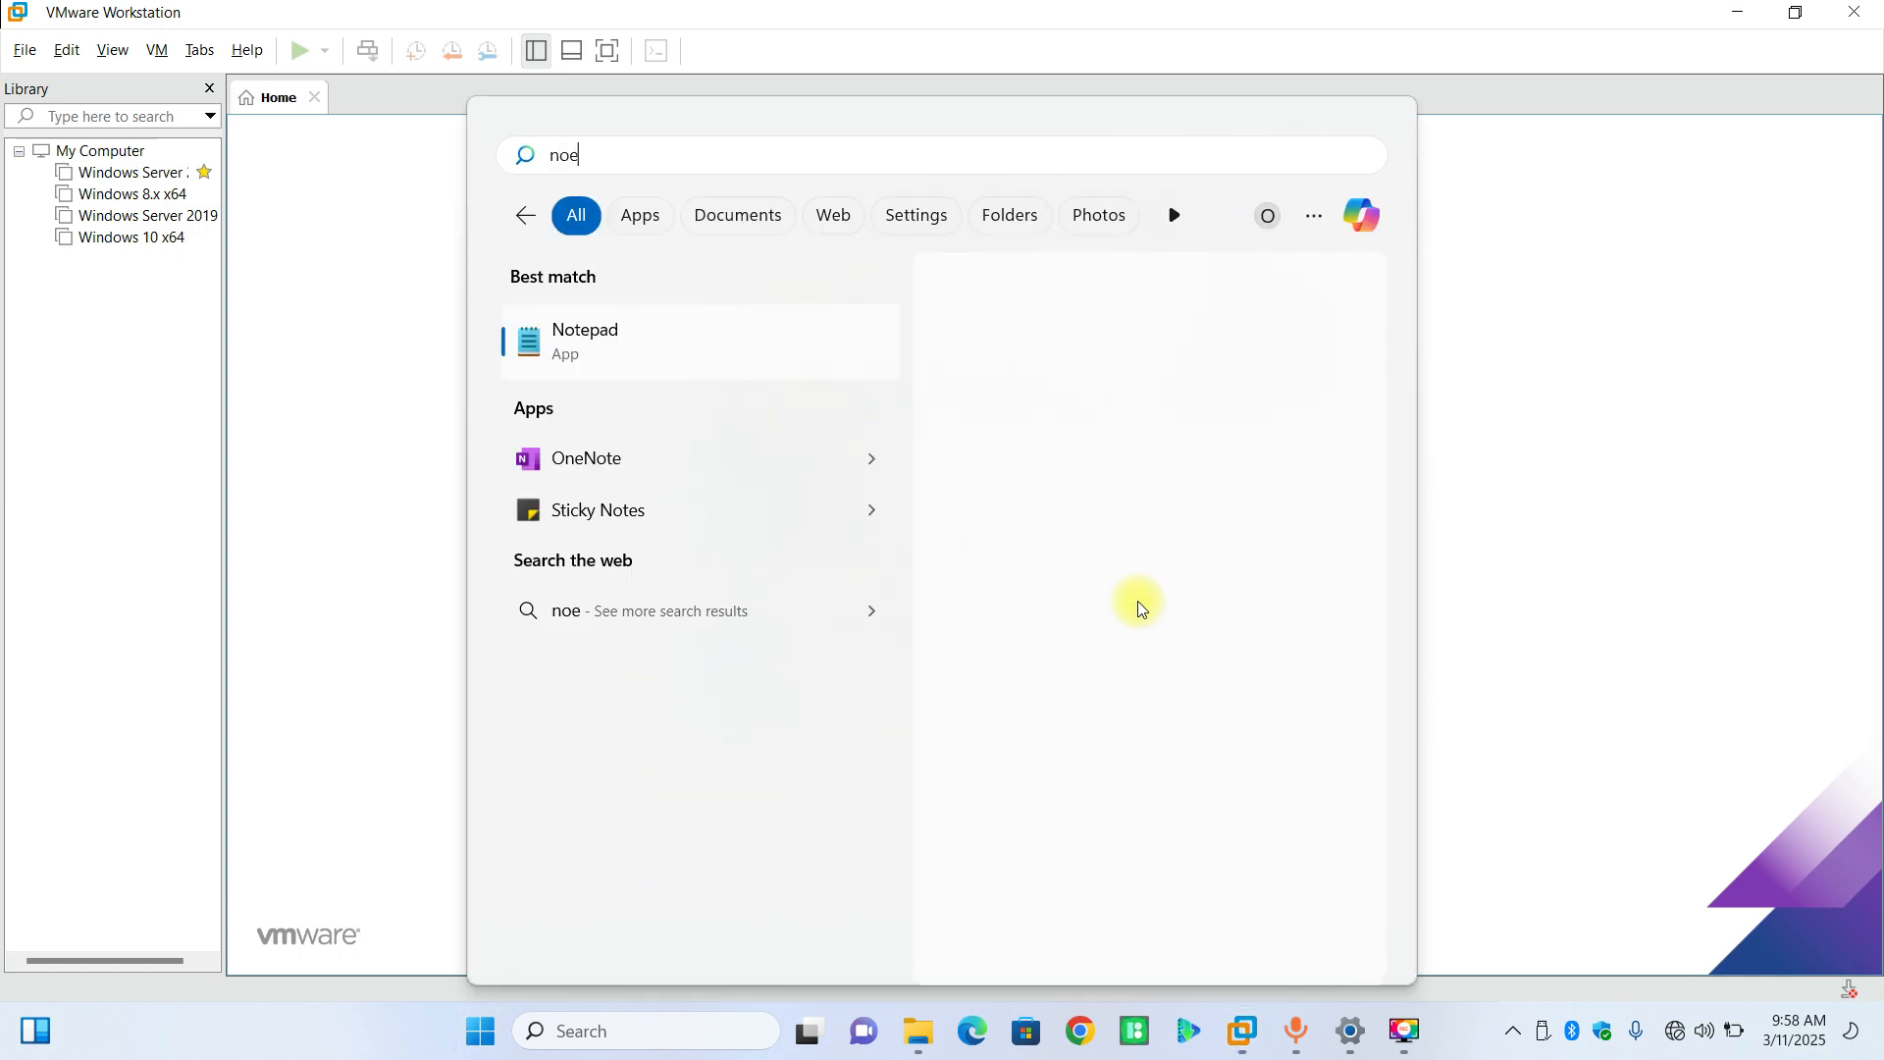
key(Return)
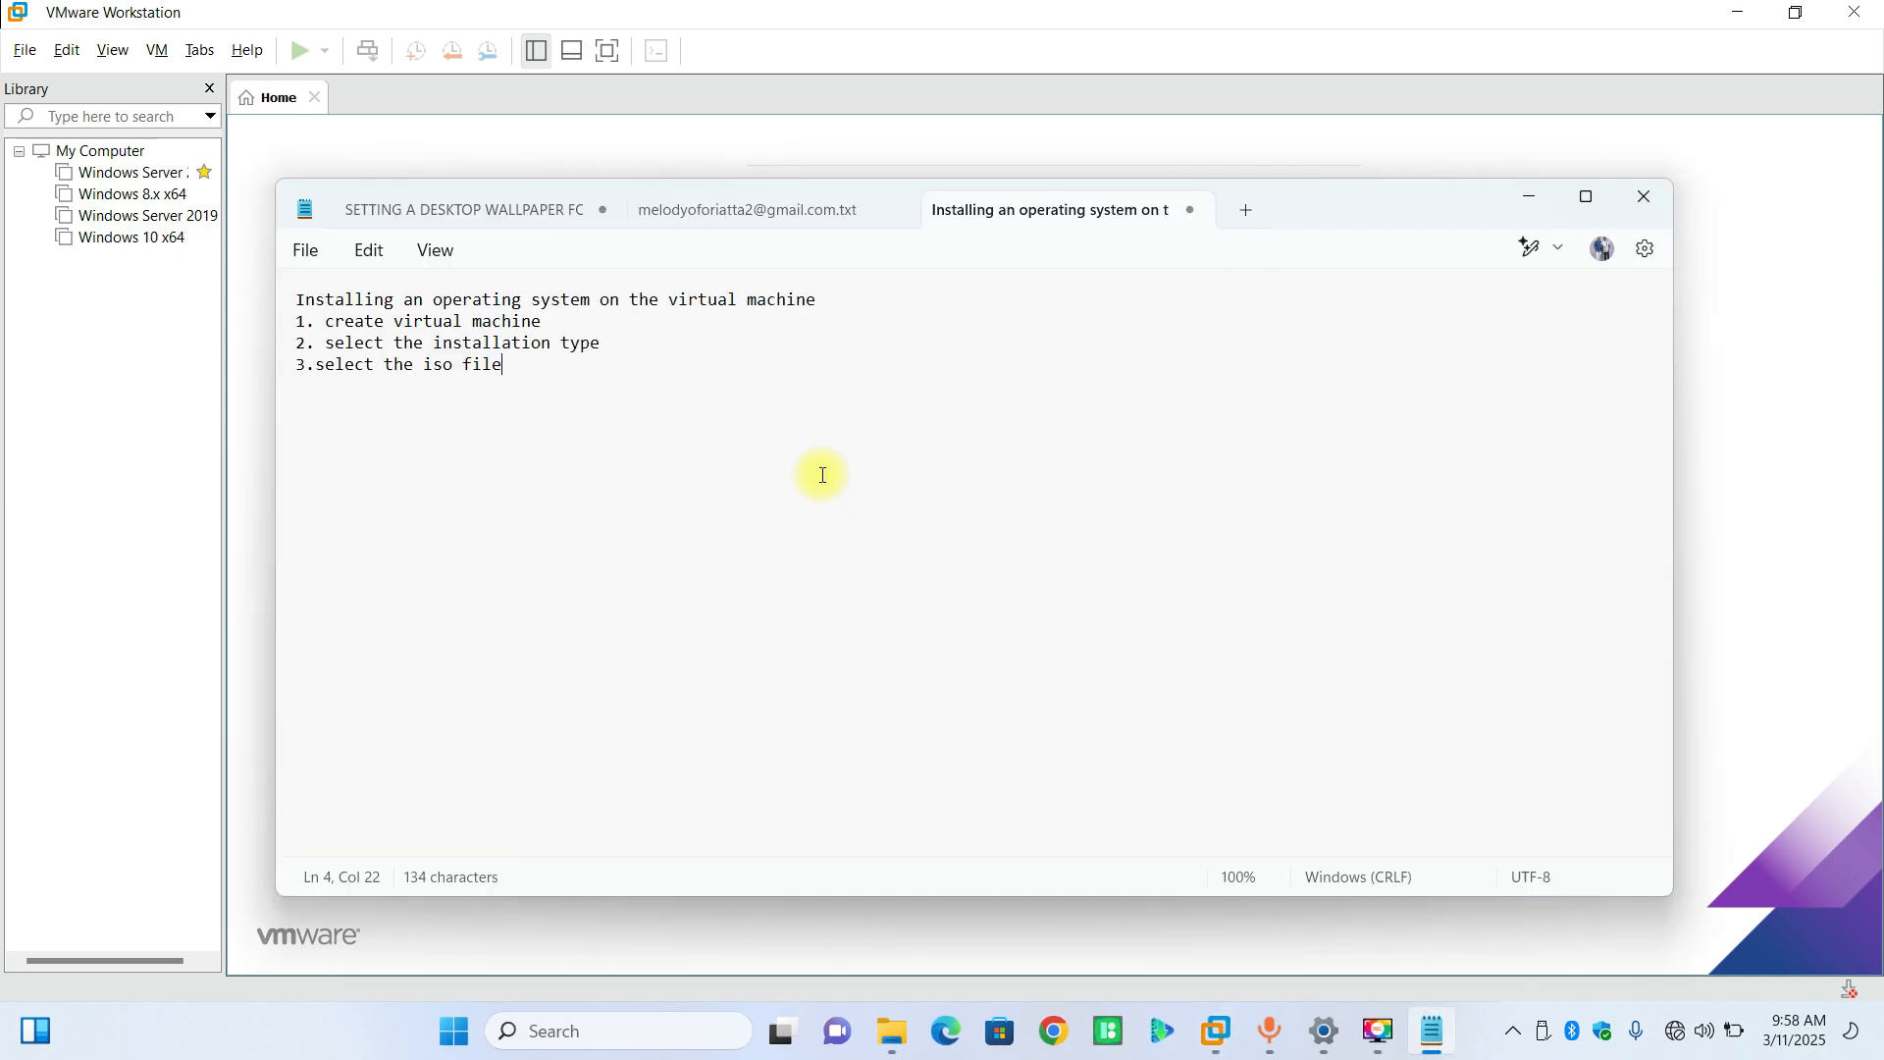
key(ctrl+a)
key(ctrl+v)
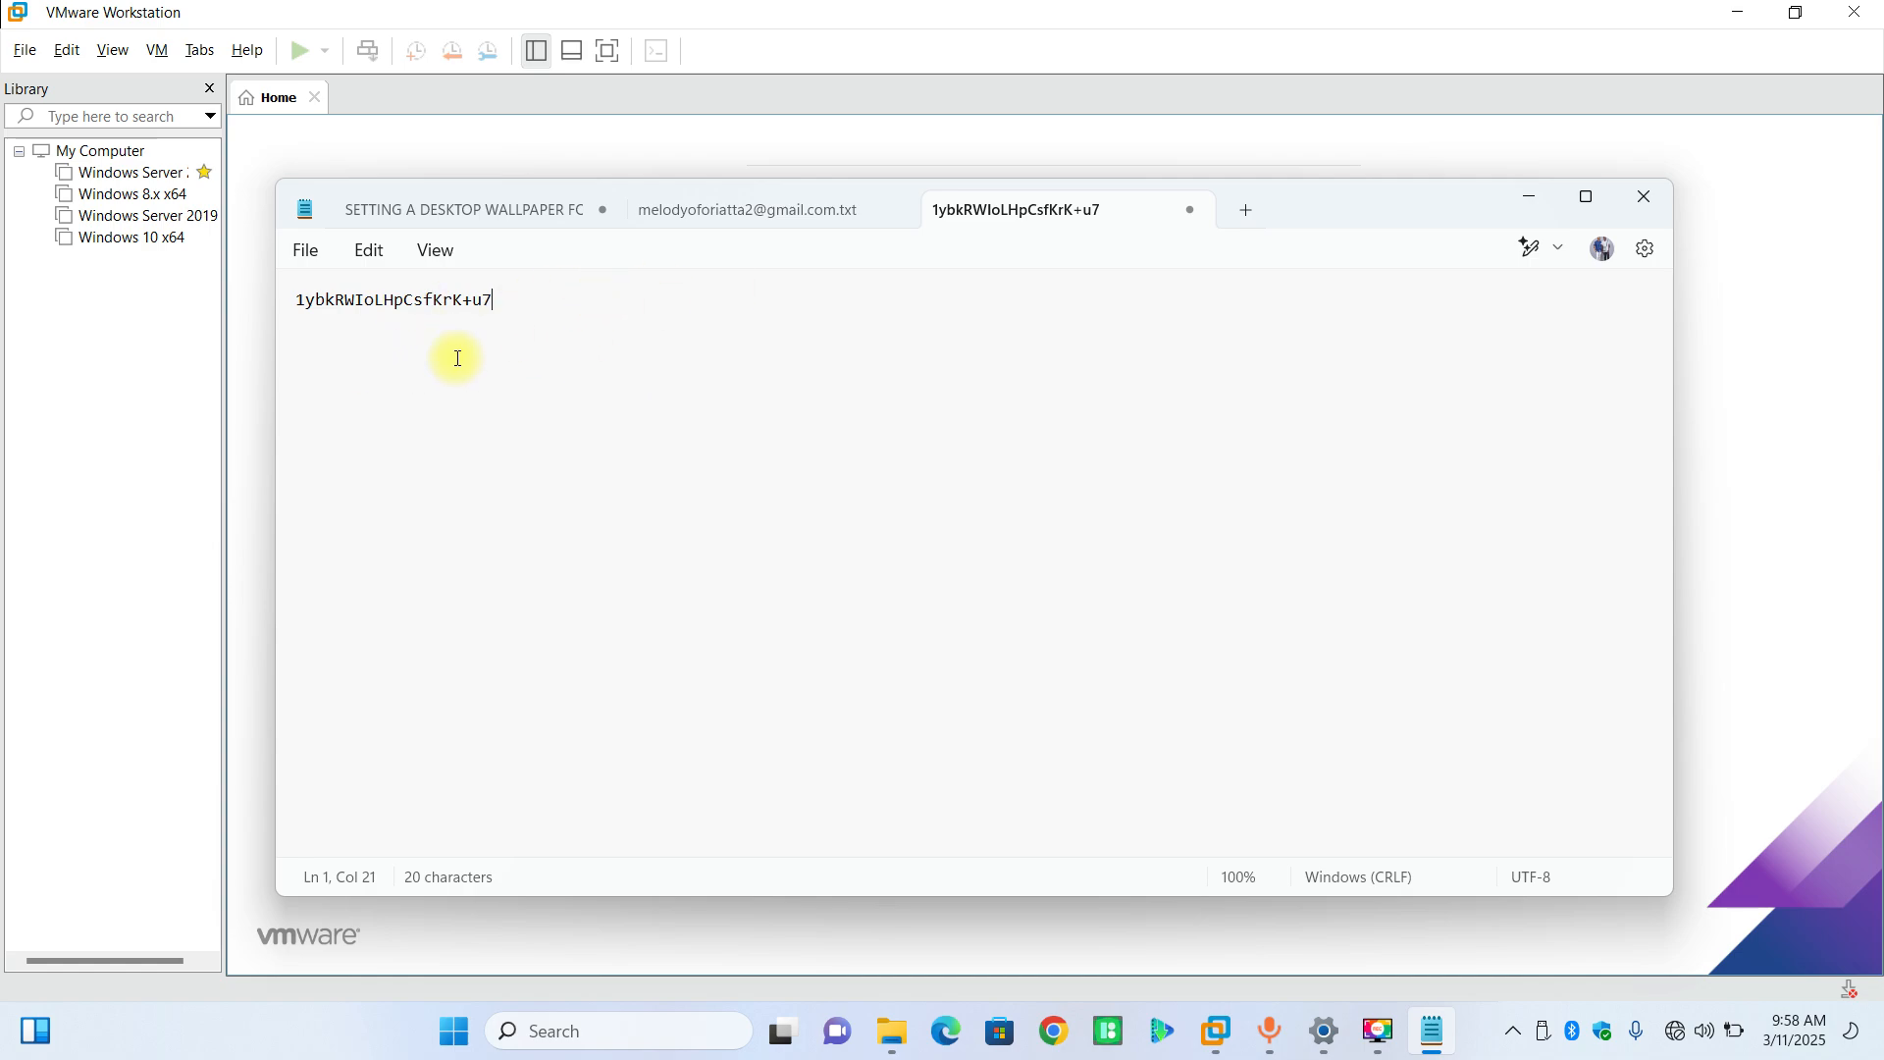
drag(530, 305, 265, 315)
drag(1415, 202, 1415, 405)
click(1083, 326)
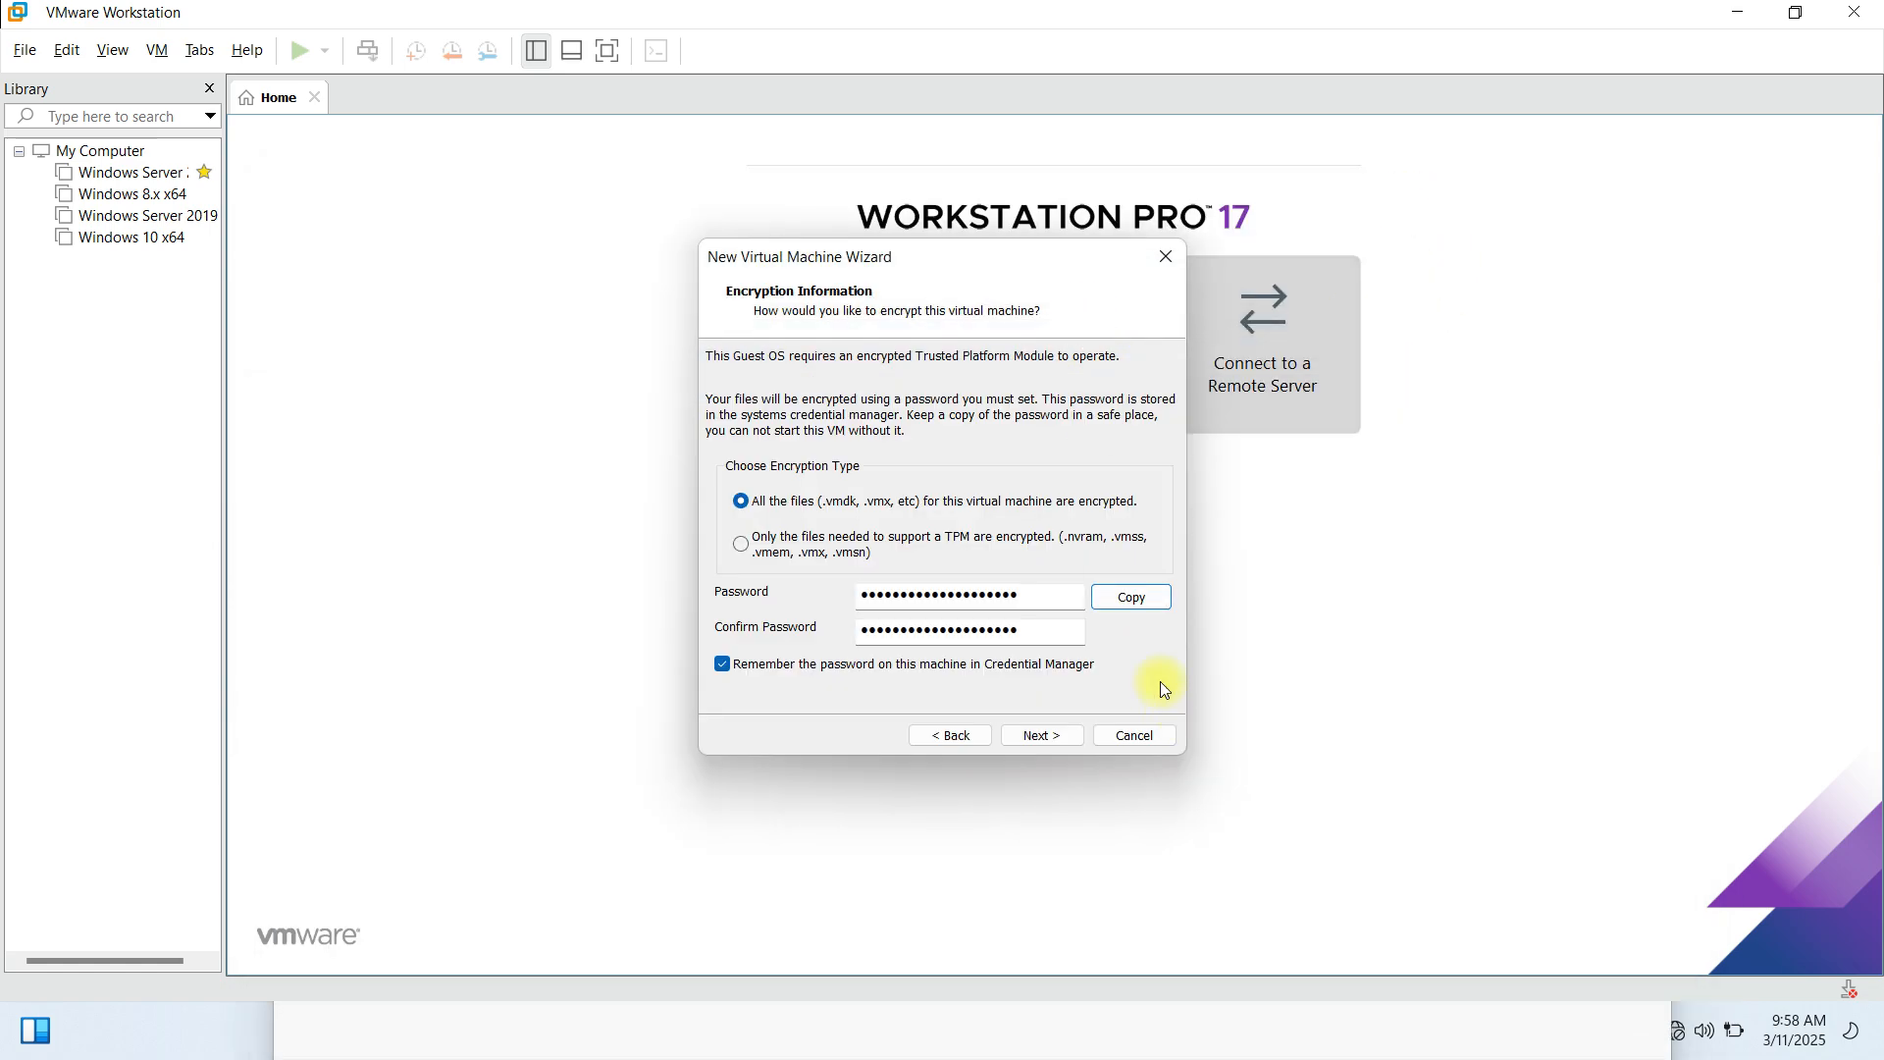
- Clear the generated entries from both encryption password fields and try to continue without a password
click(1052, 597)
key(BackSpace)
key(BackSpace)
key(BackSpace)
key(BackSpace)
key(BackSpace)
key(BackSpace)
key(BackSpace)
key(BackSpace)
key(BackSpace)
key(BackSpace)
key(BackSpace)
key(BackSpace)
key(BackSpace)
key(BackSpace)
key(BackSpace)
key(BackSpace)
key(BackSpace)
key(BackSpace)
key(BackSpace)
key(BackSpace)
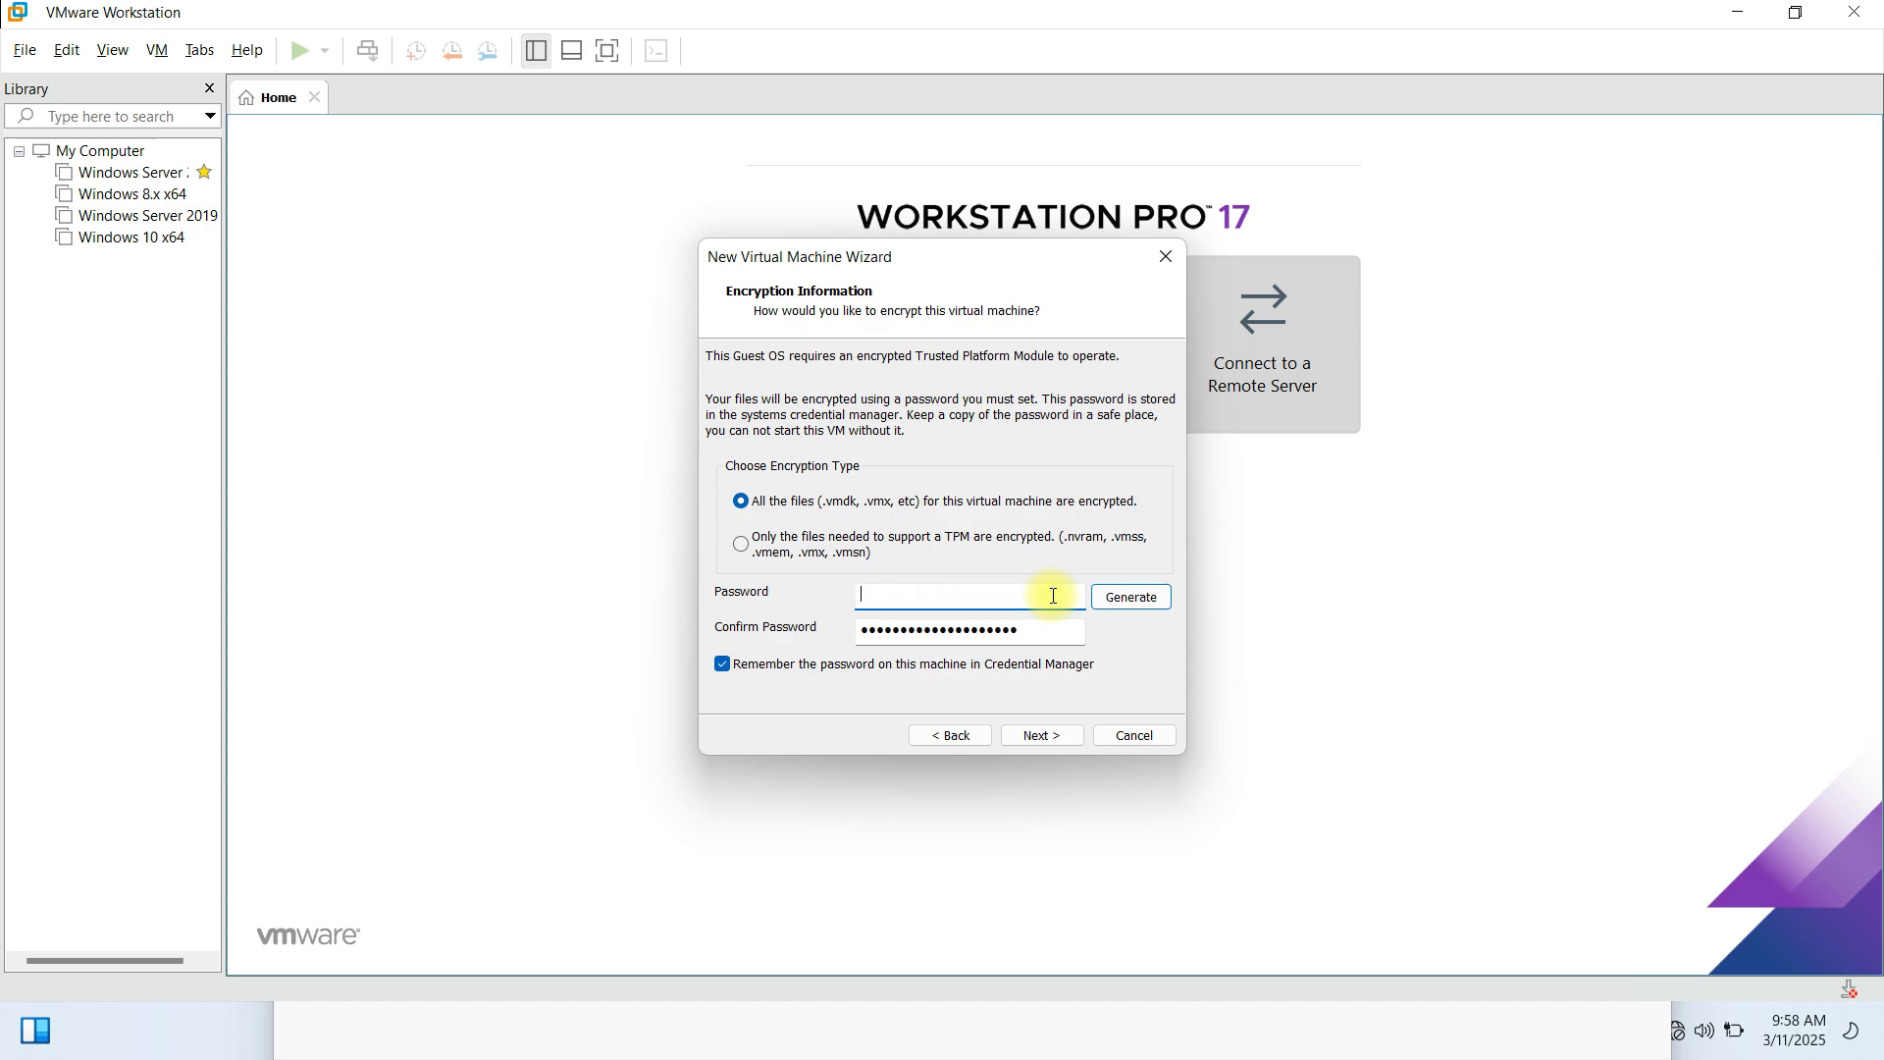
click(1069, 631)
key(BackSpace)
key(BackSpace)
key(BackSpace)
key(BackSpace)
key(BackSpace)
key(BackSpace)
key(BackSpace)
key(BackSpace)
key(BackSpace)
key(BackSpace)
key(BackSpace)
key(BackSpace)
key(BackSpace)
key(BackSpace)
key(BackSpace)
key(BackSpace)
key(BackSpace)
text(•)
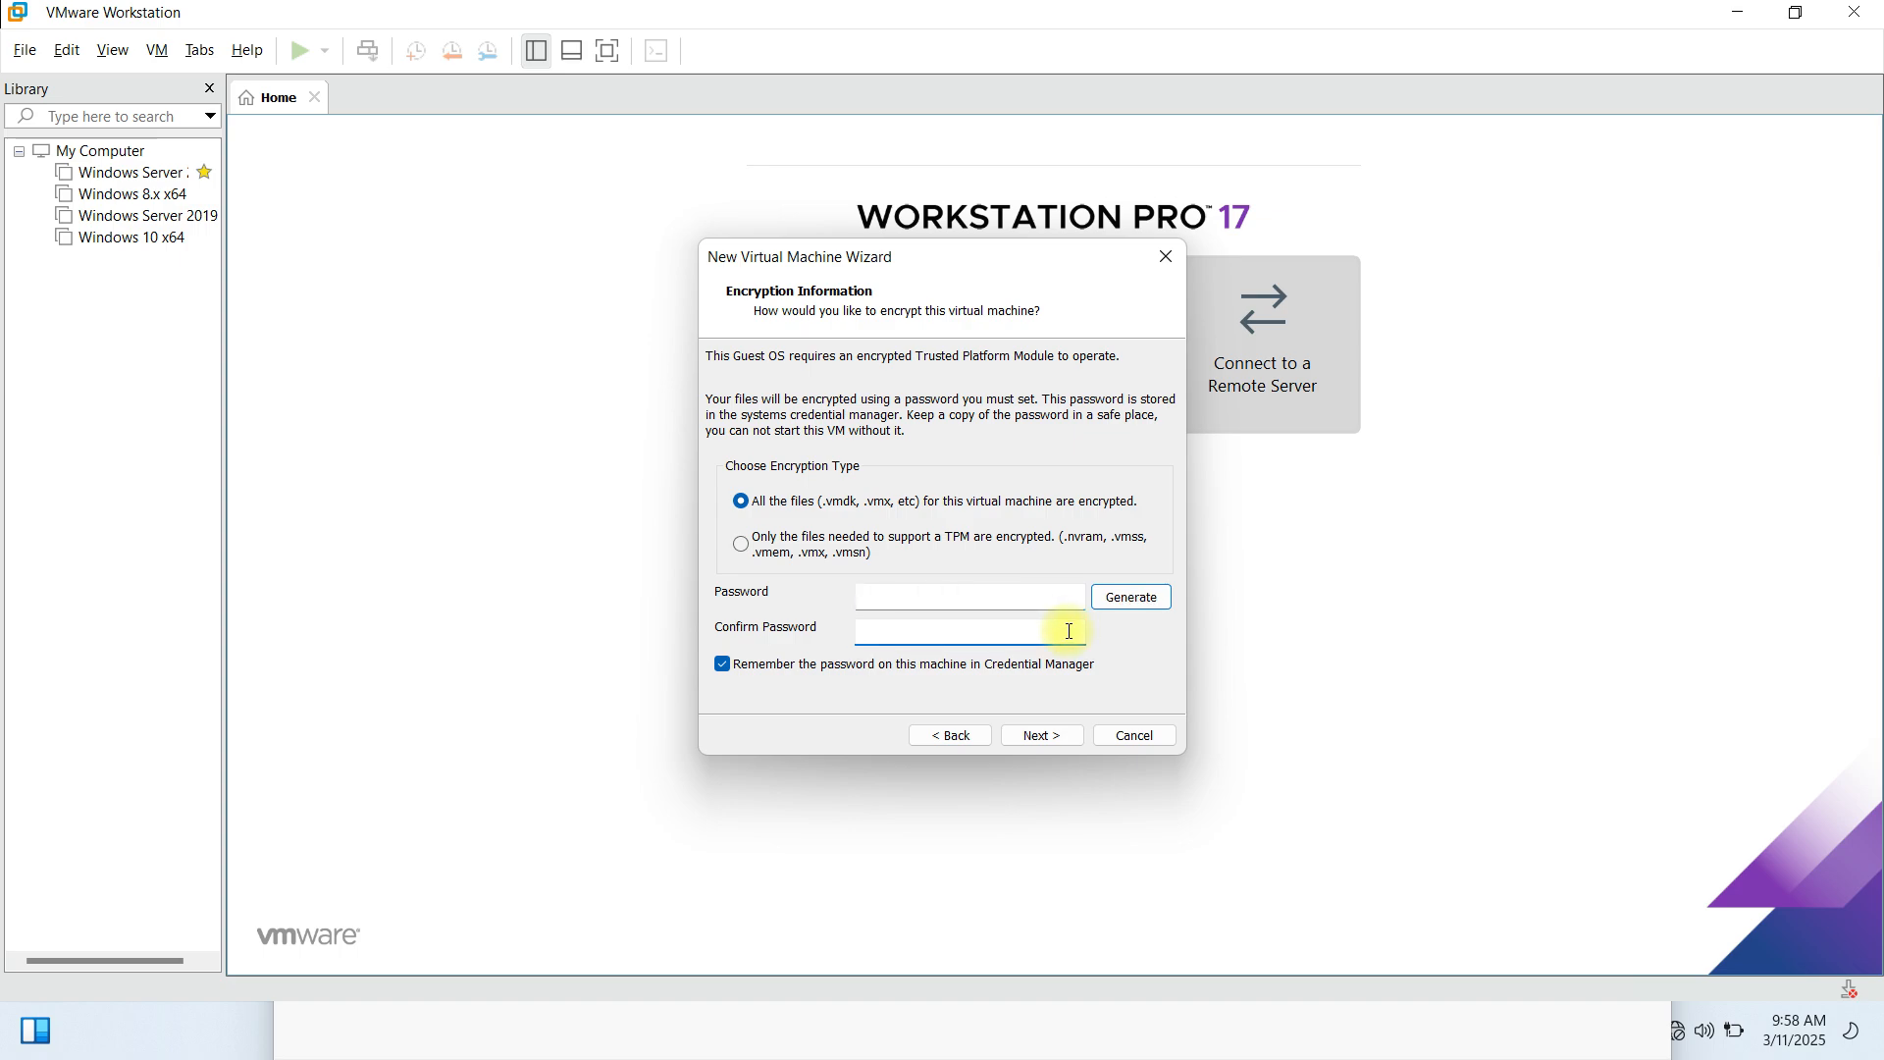
click(1058, 736)
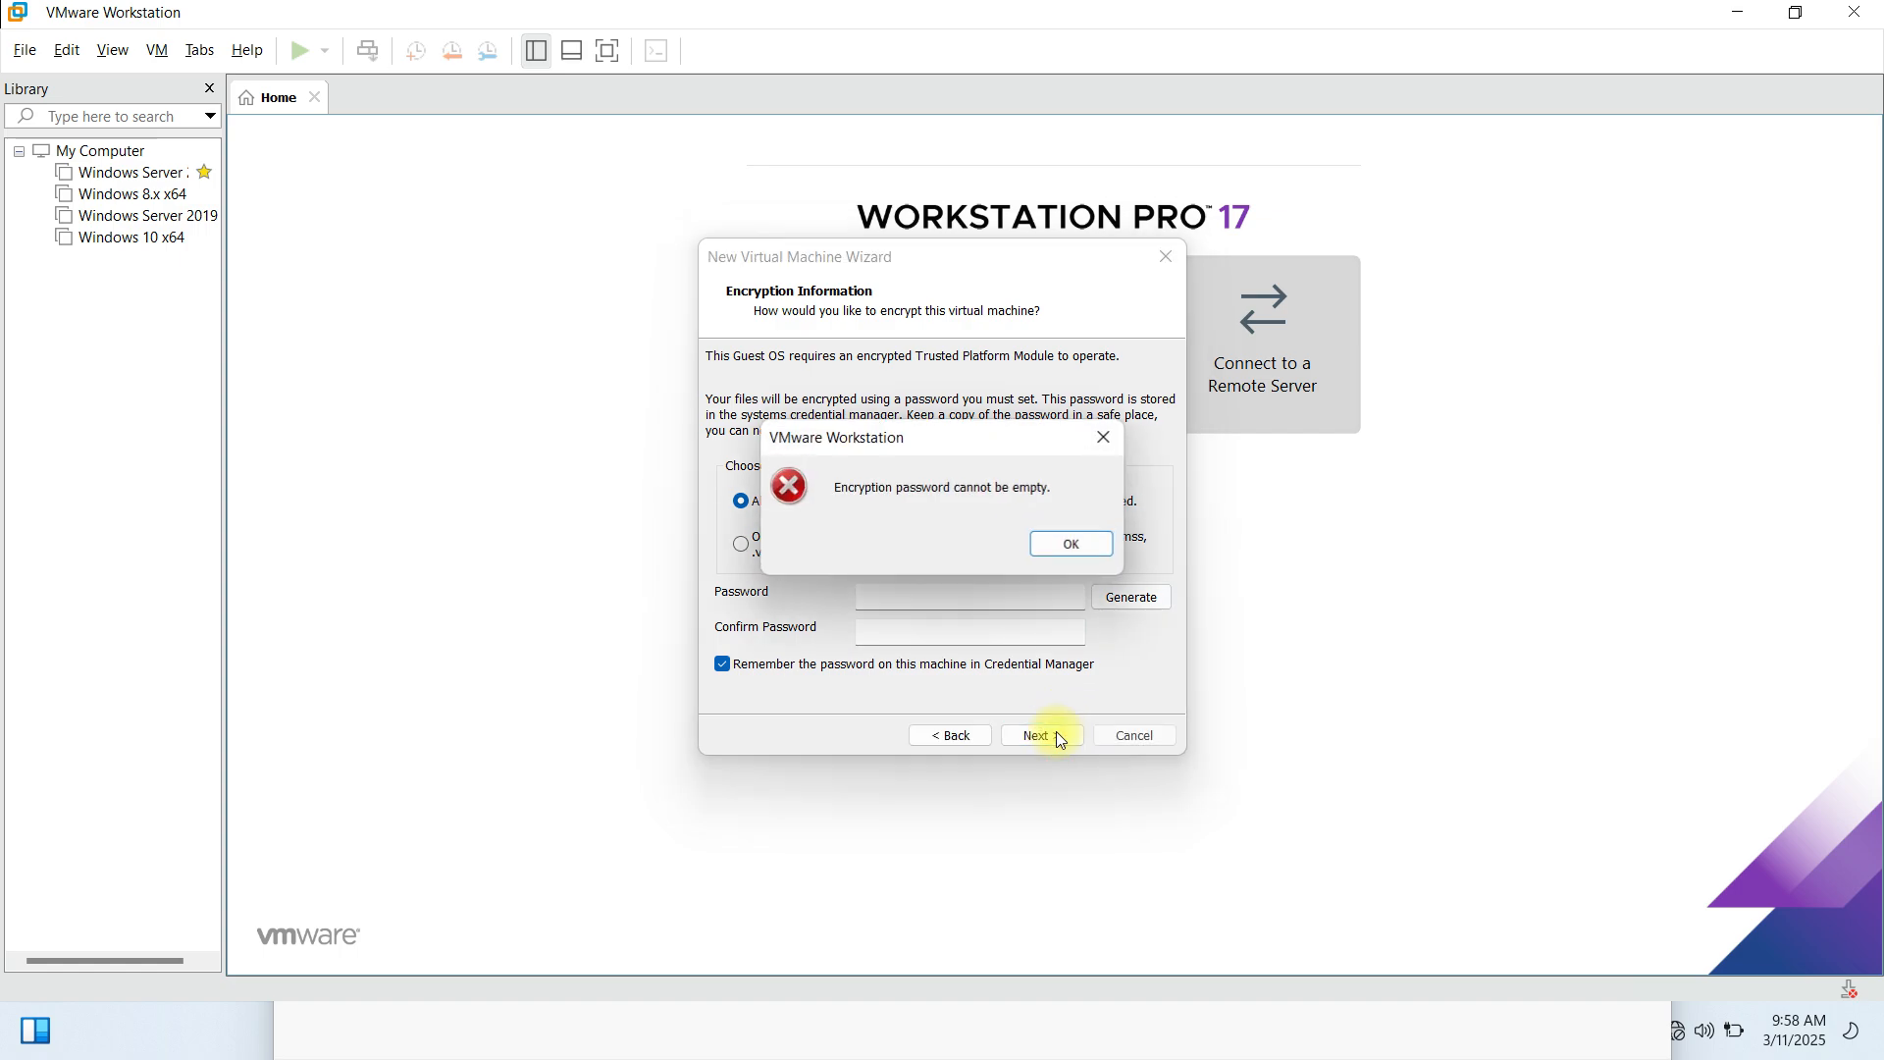
click(1069, 542)
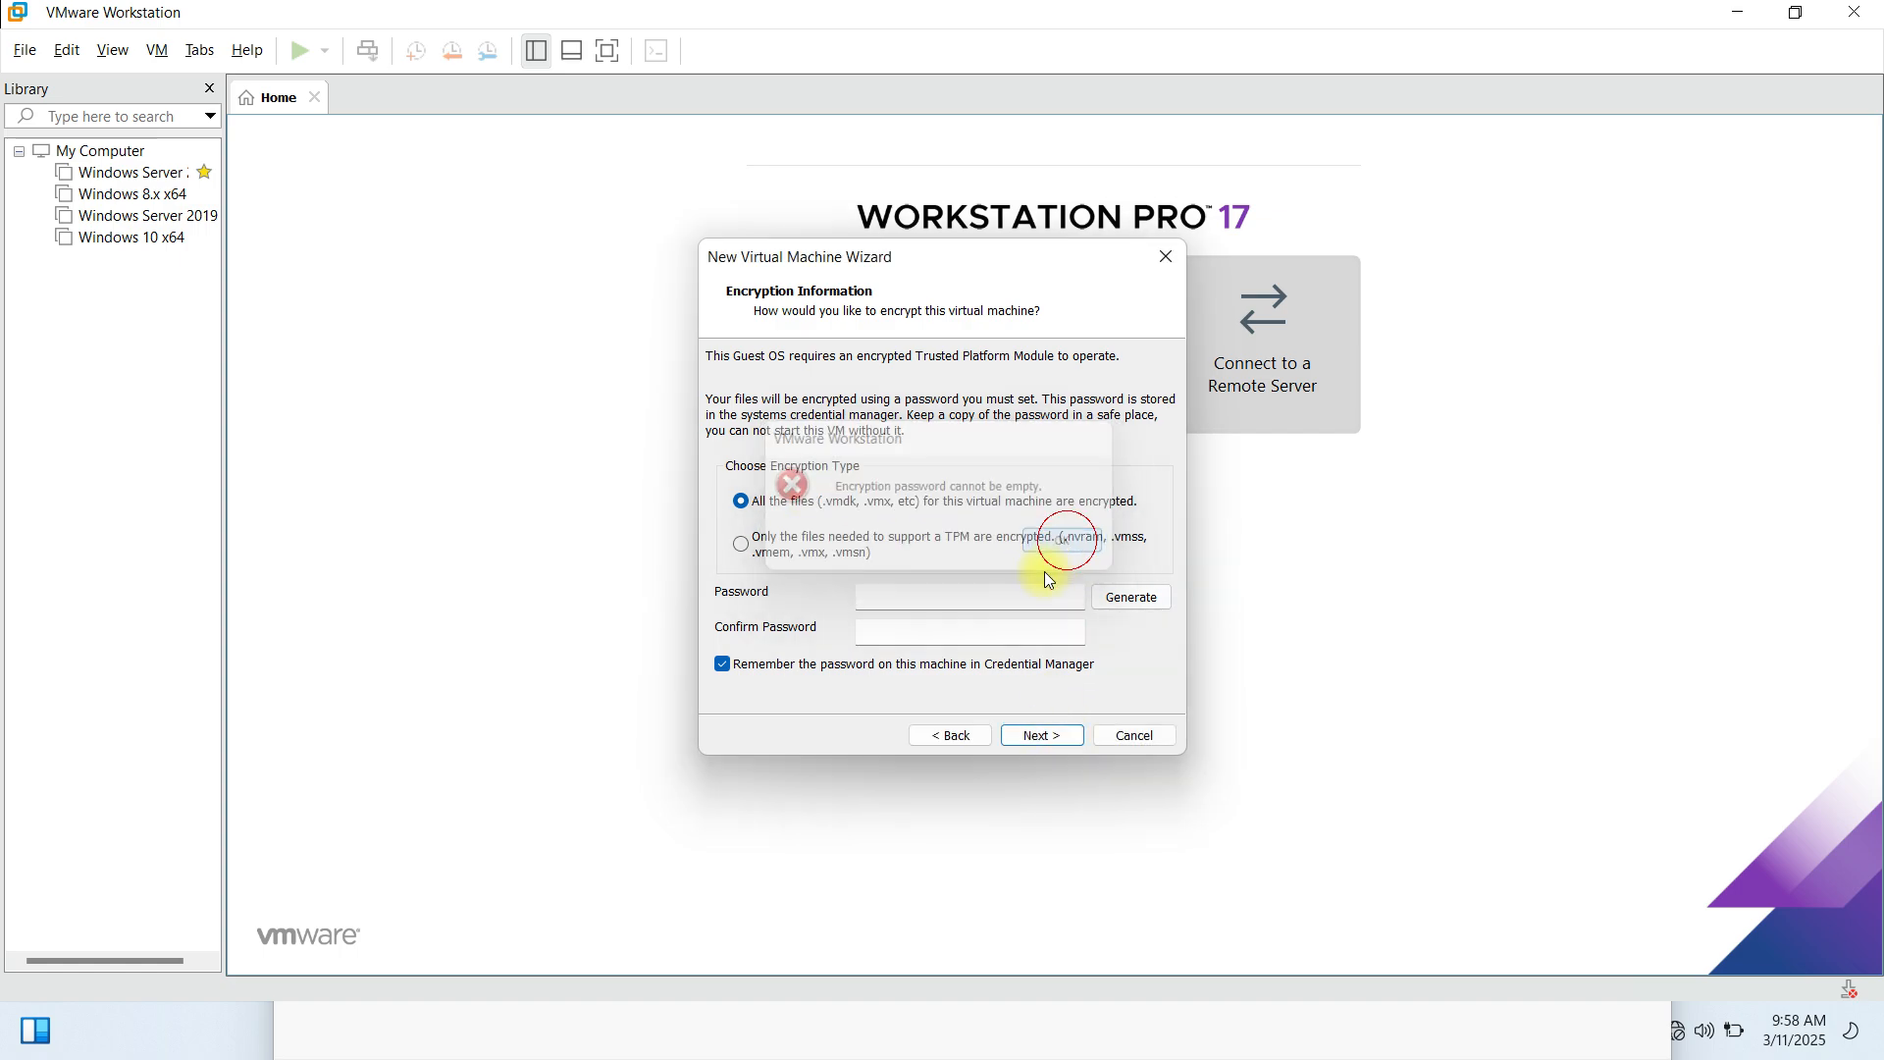
- Enter a custom encryption password, repeat it in the confirmation field, and continue to the disk capacity settings
click(986, 601)
text(•)
key(BackSpace)
text(•)
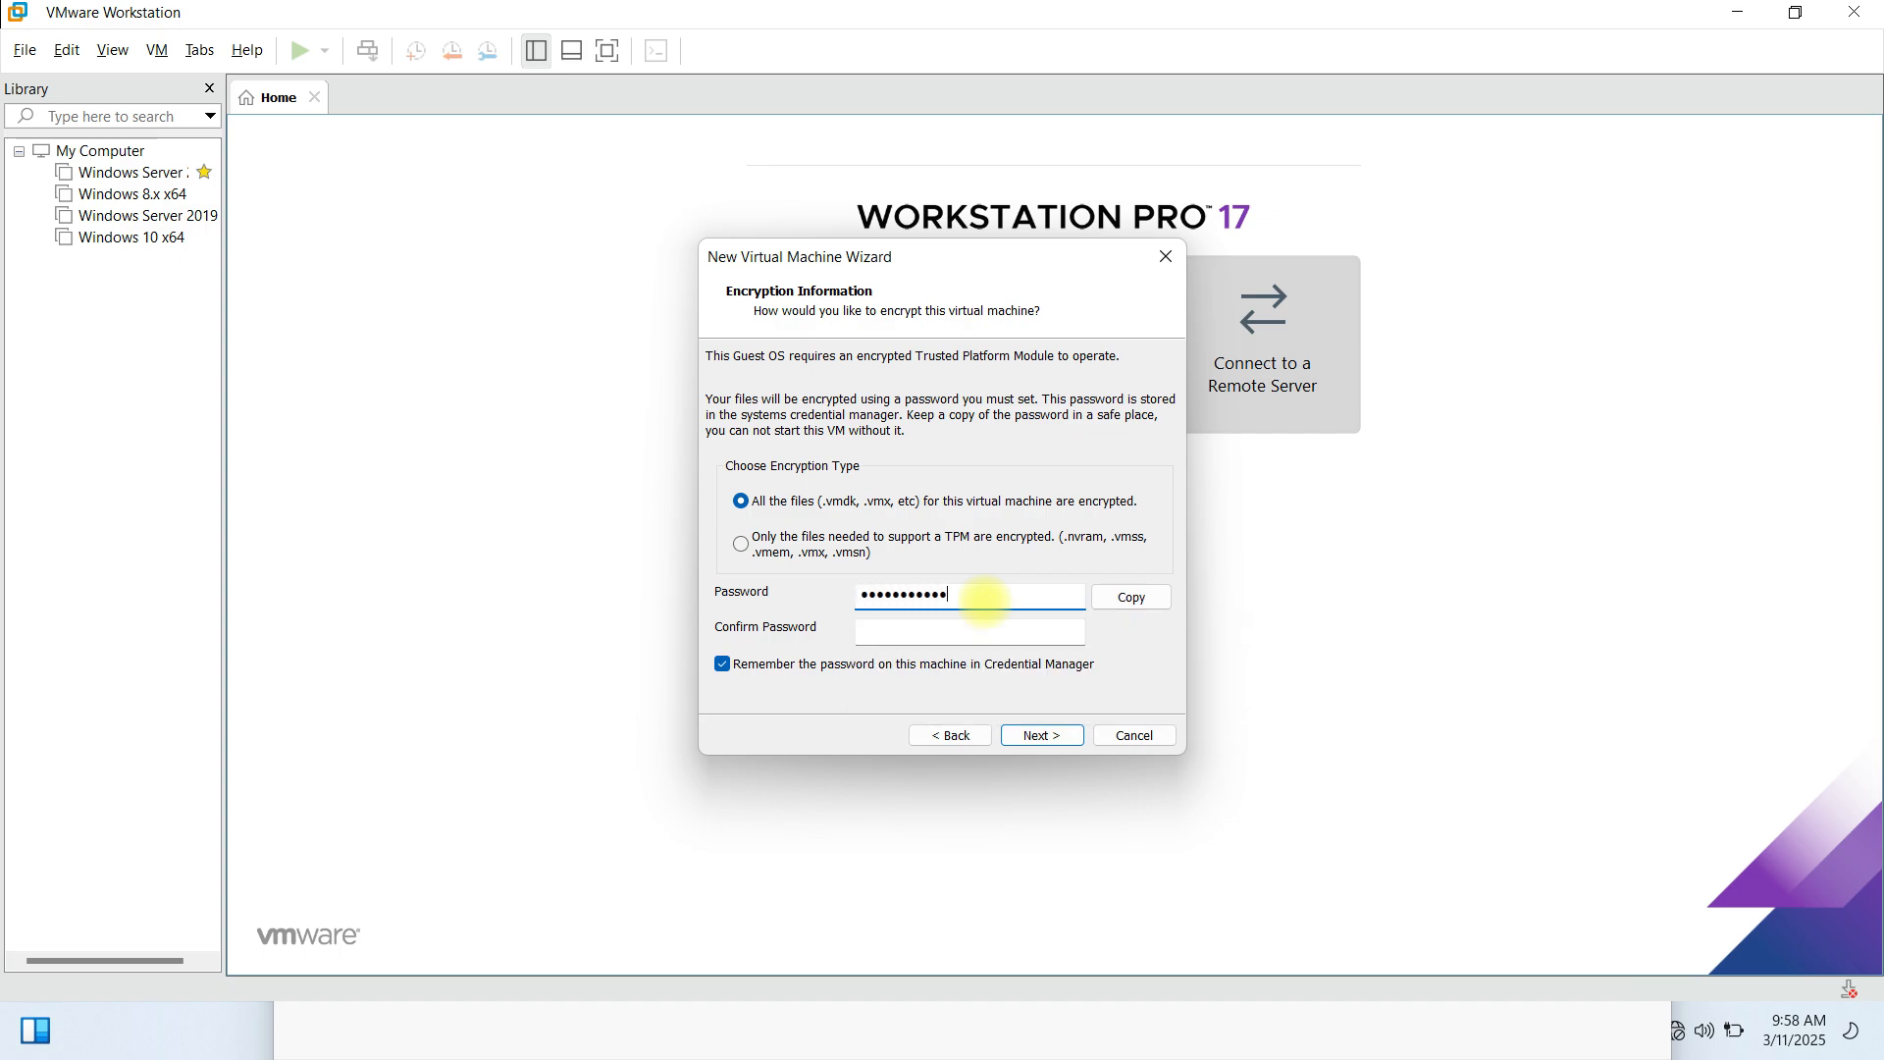
key(Tab)
text(•)
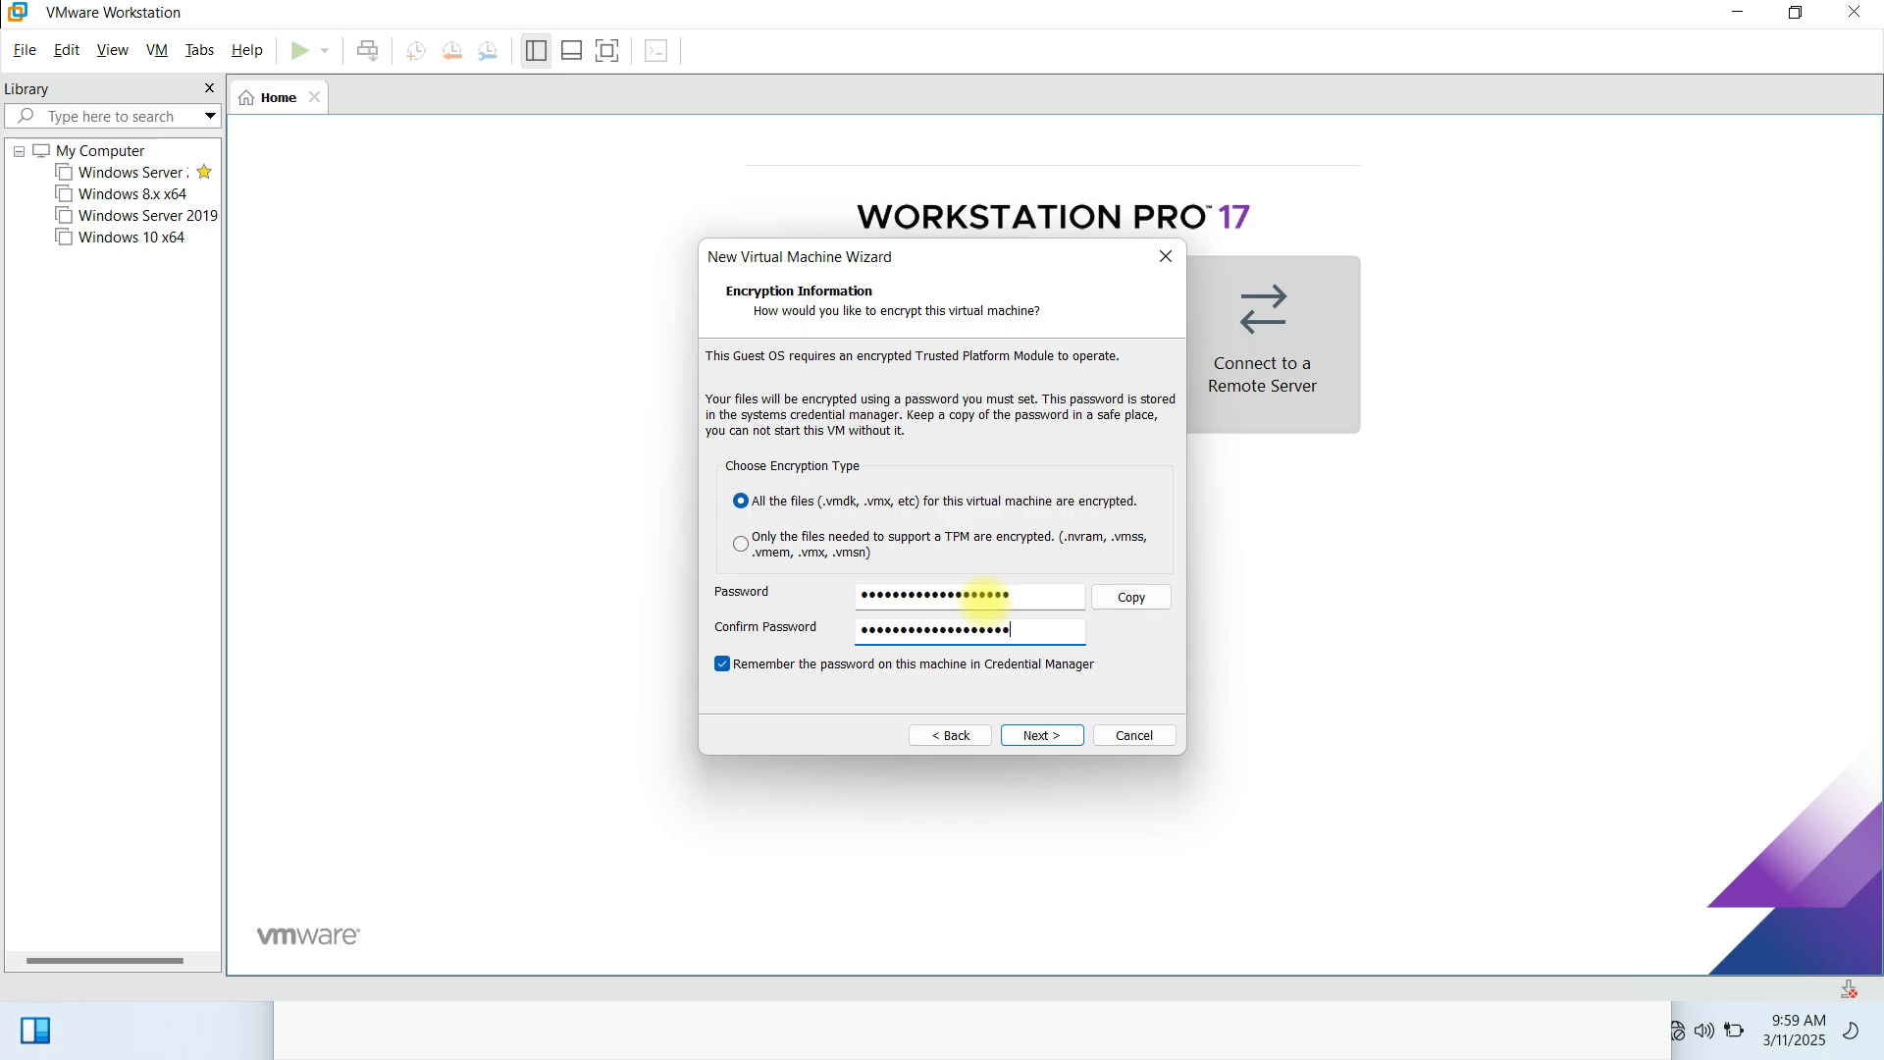
click(1051, 736)
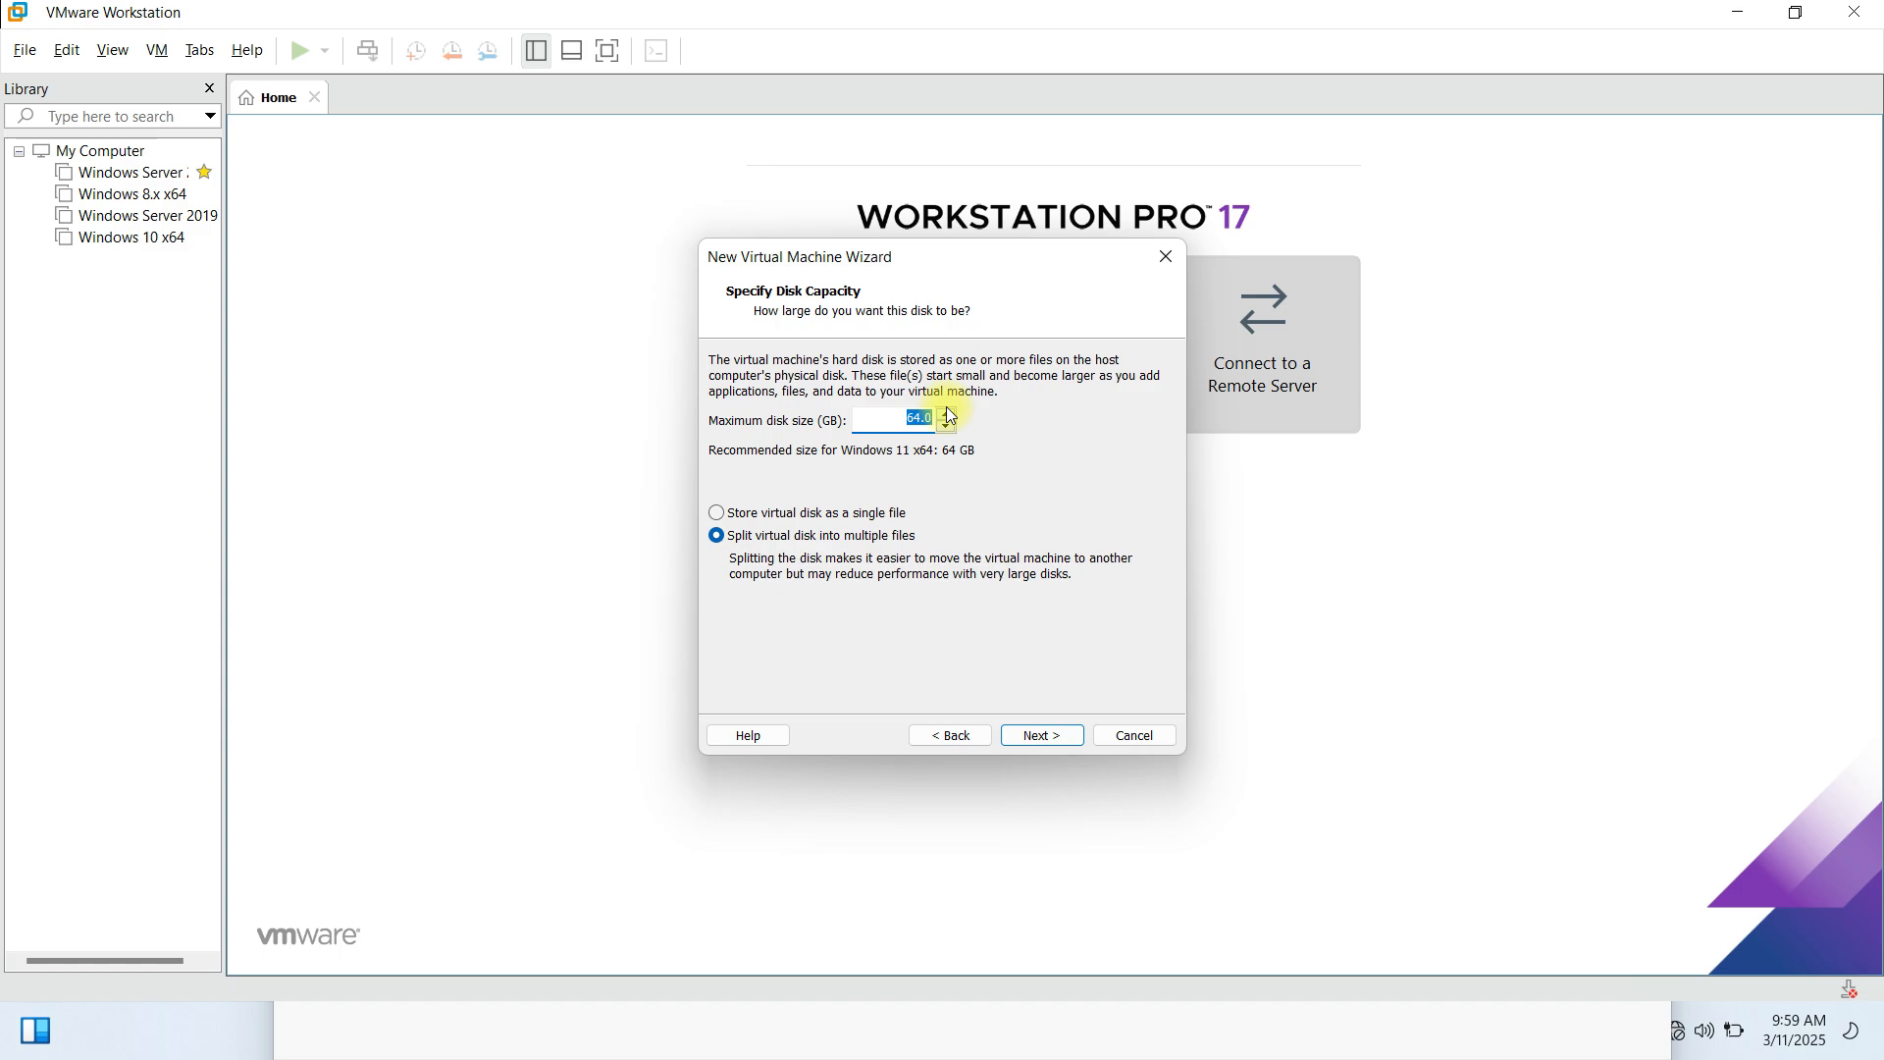
- Store the virtual disk as a single file and set the maximum disk size to 20 GB
click(721, 515)
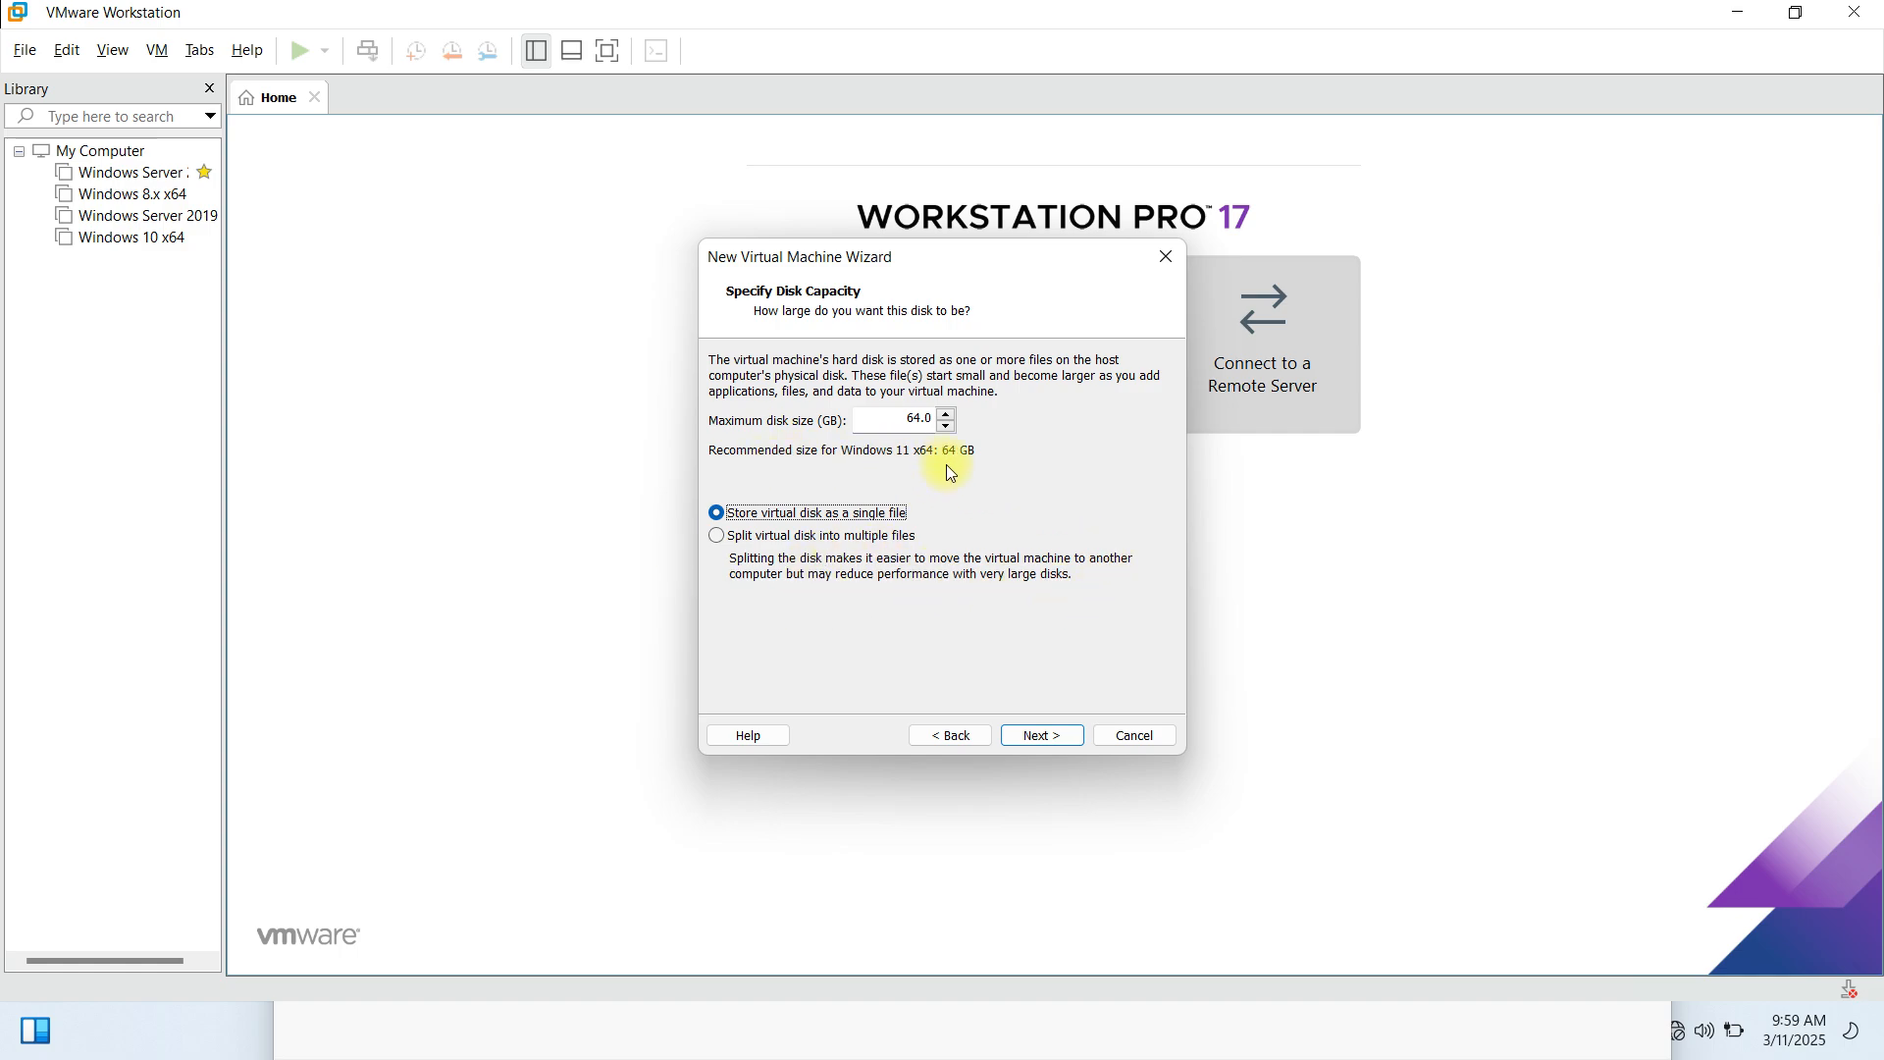
click(906, 418)
drag(907, 418, 945, 419)
text(4)
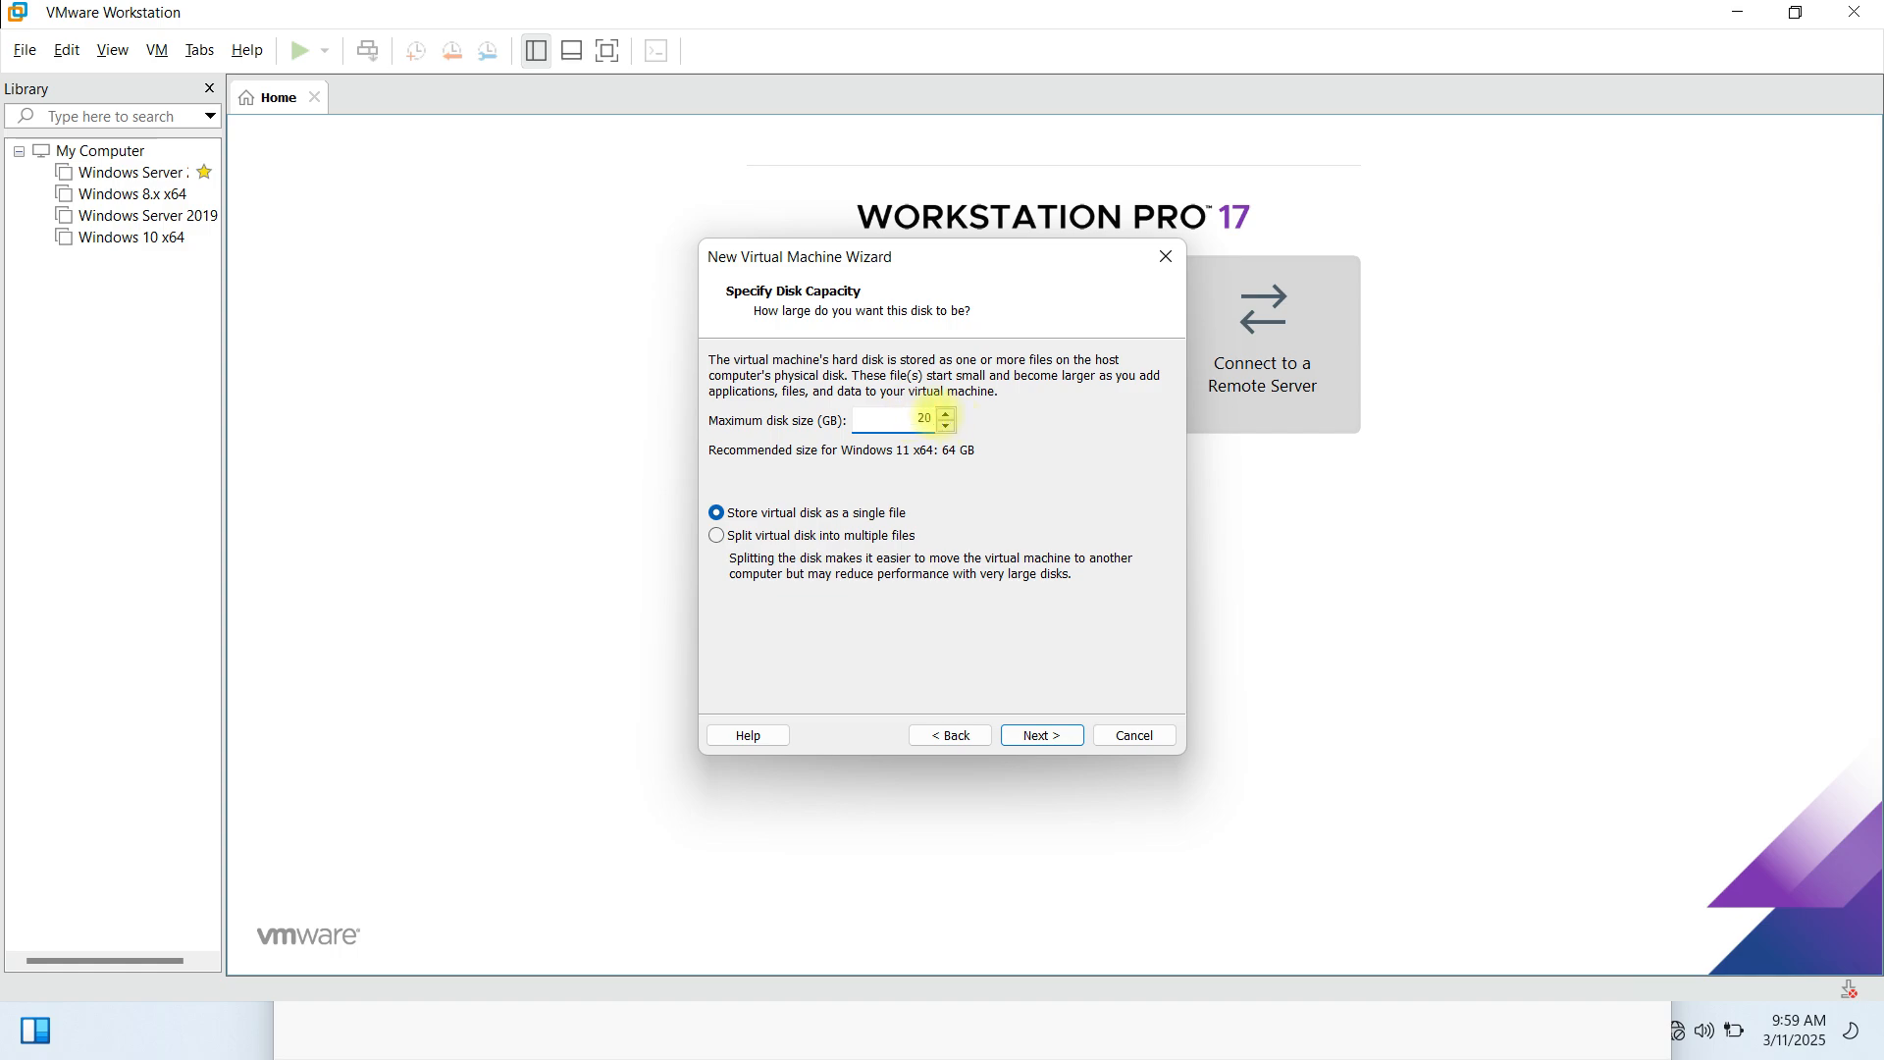
- Turn off powering on after creation, finish creating the Windows 11 x64 virtual machine, and close the wizard
click(1065, 738)
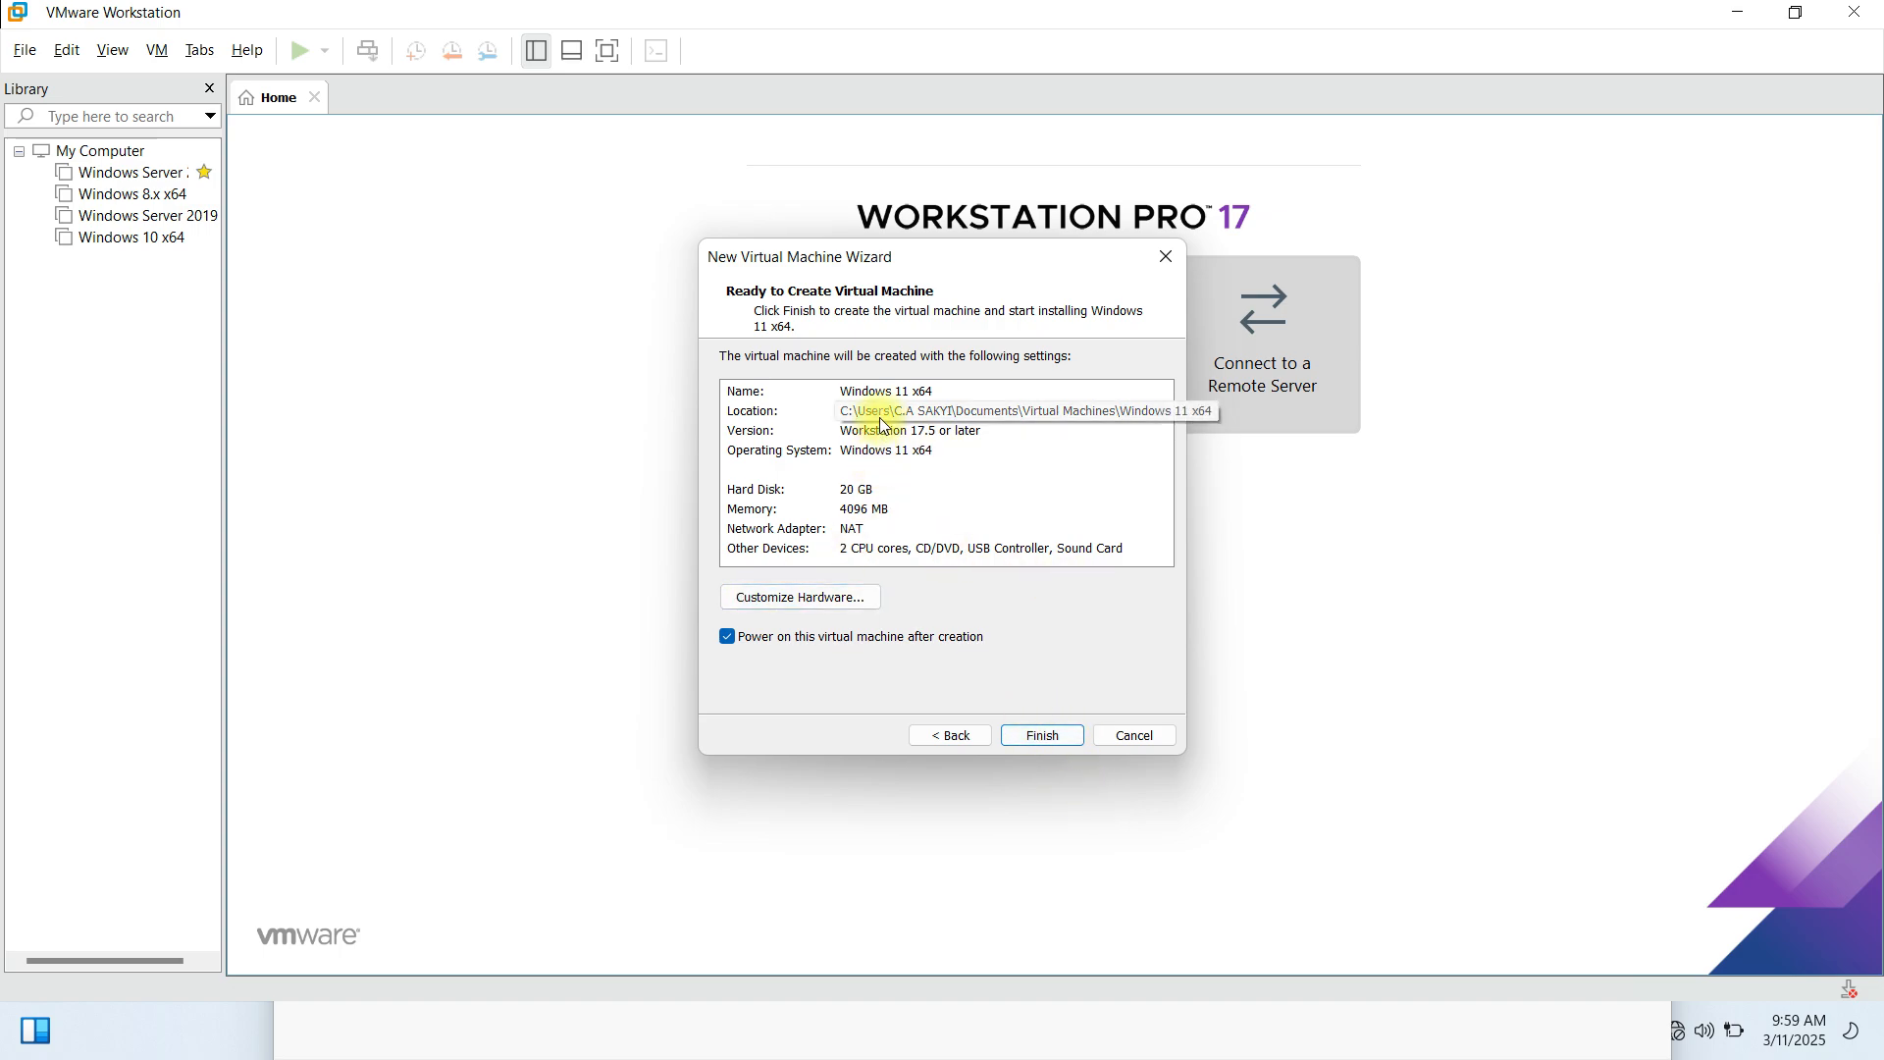
click(727, 638)
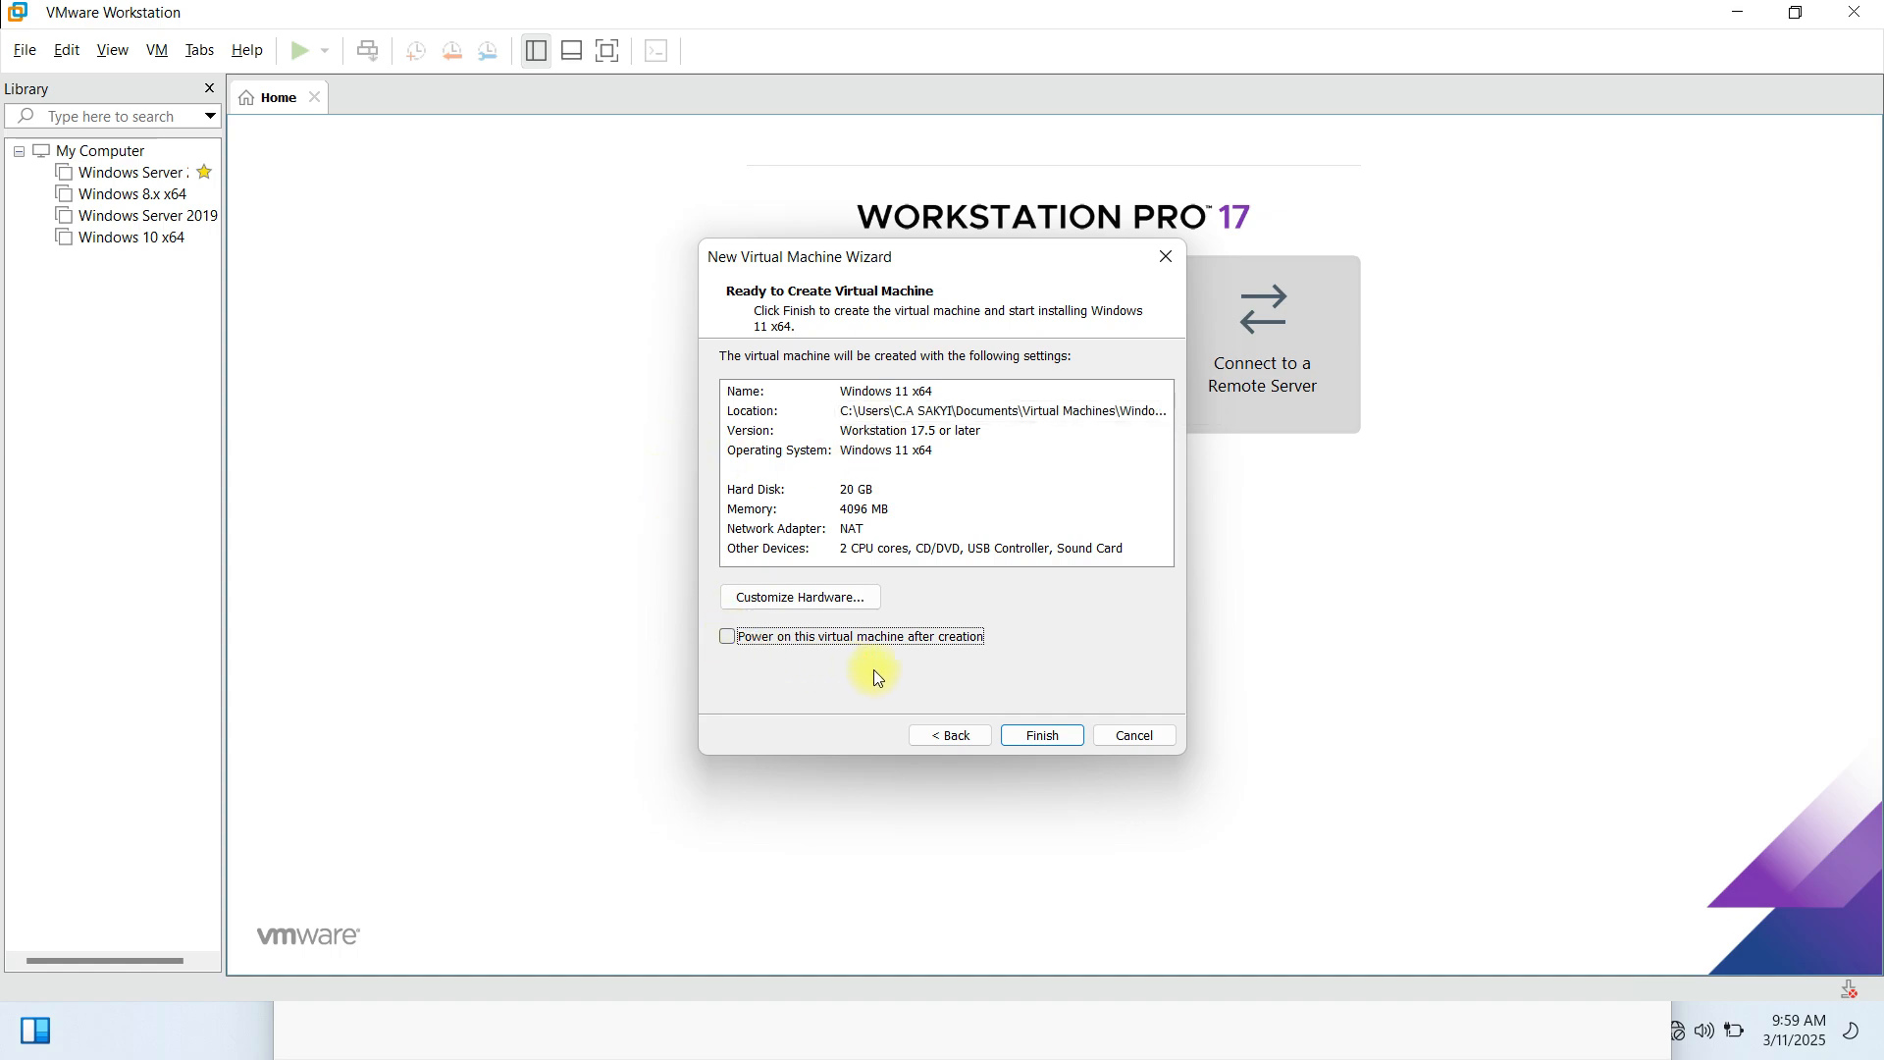
click(1061, 743)
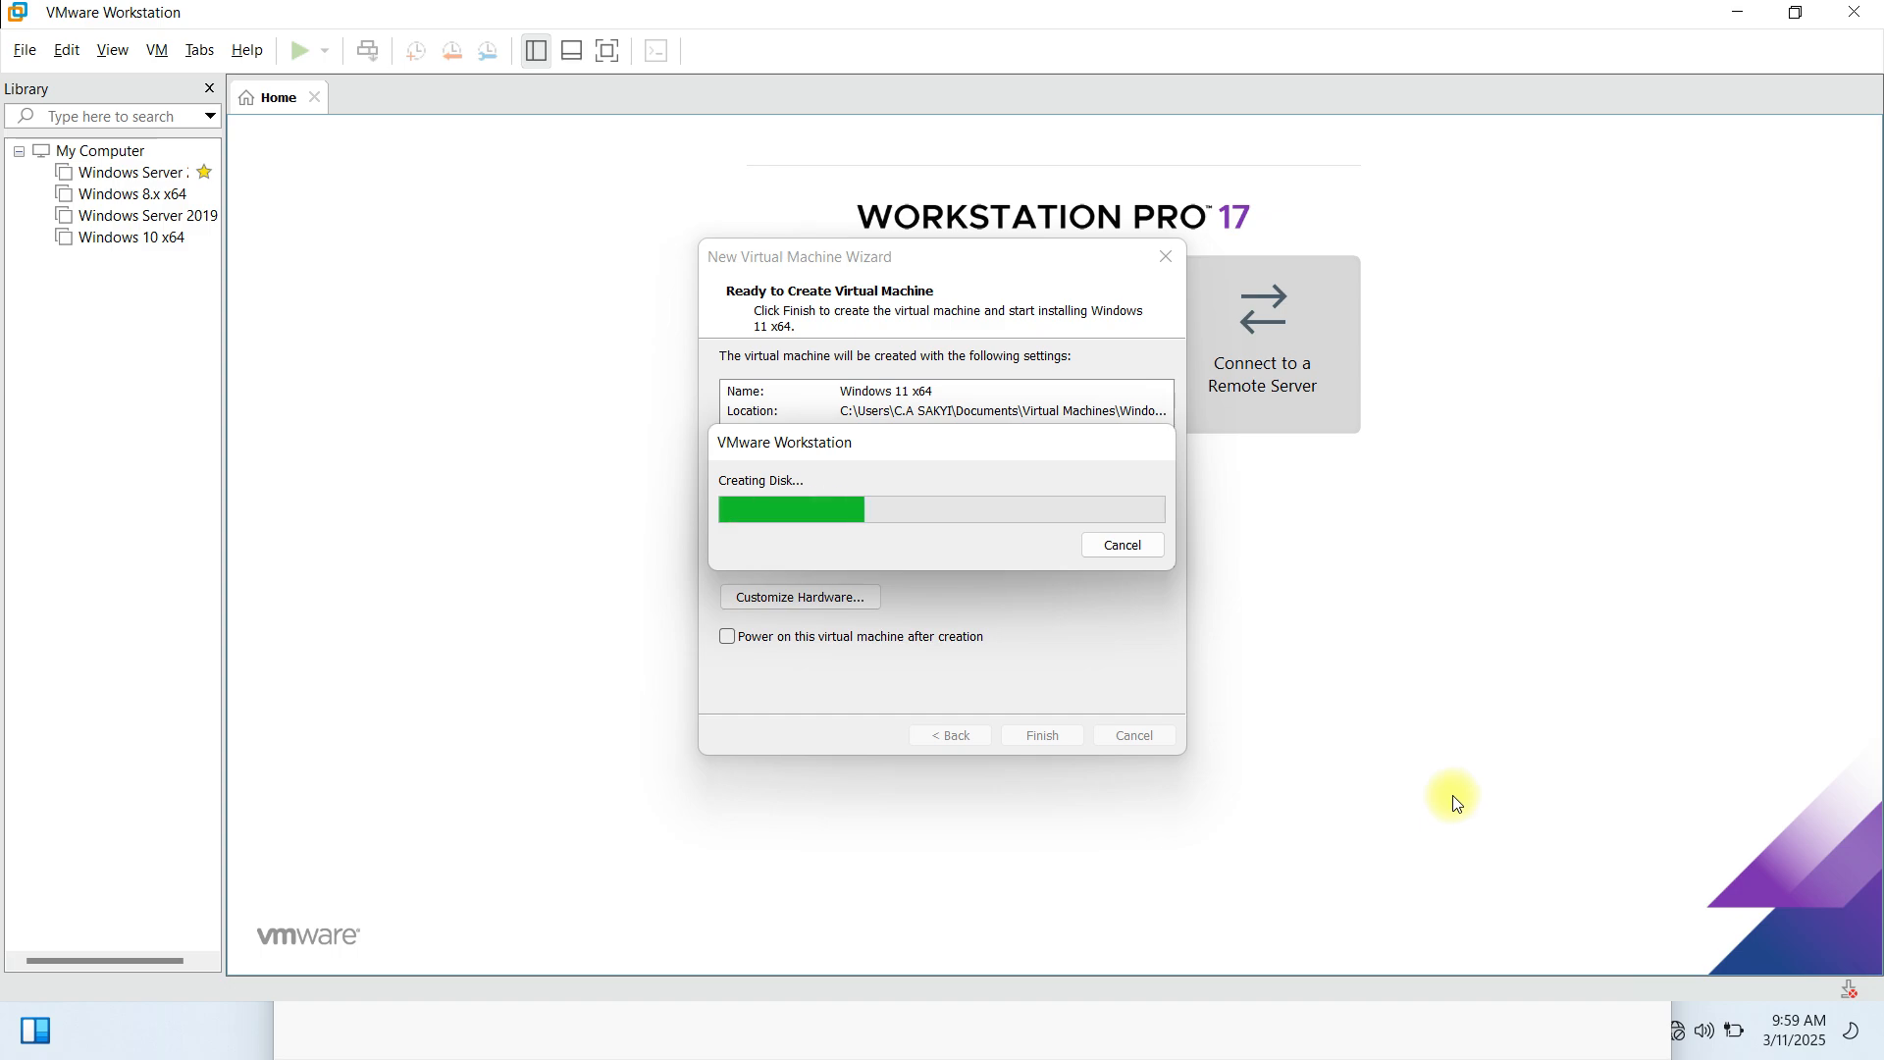
click(1777, 986)
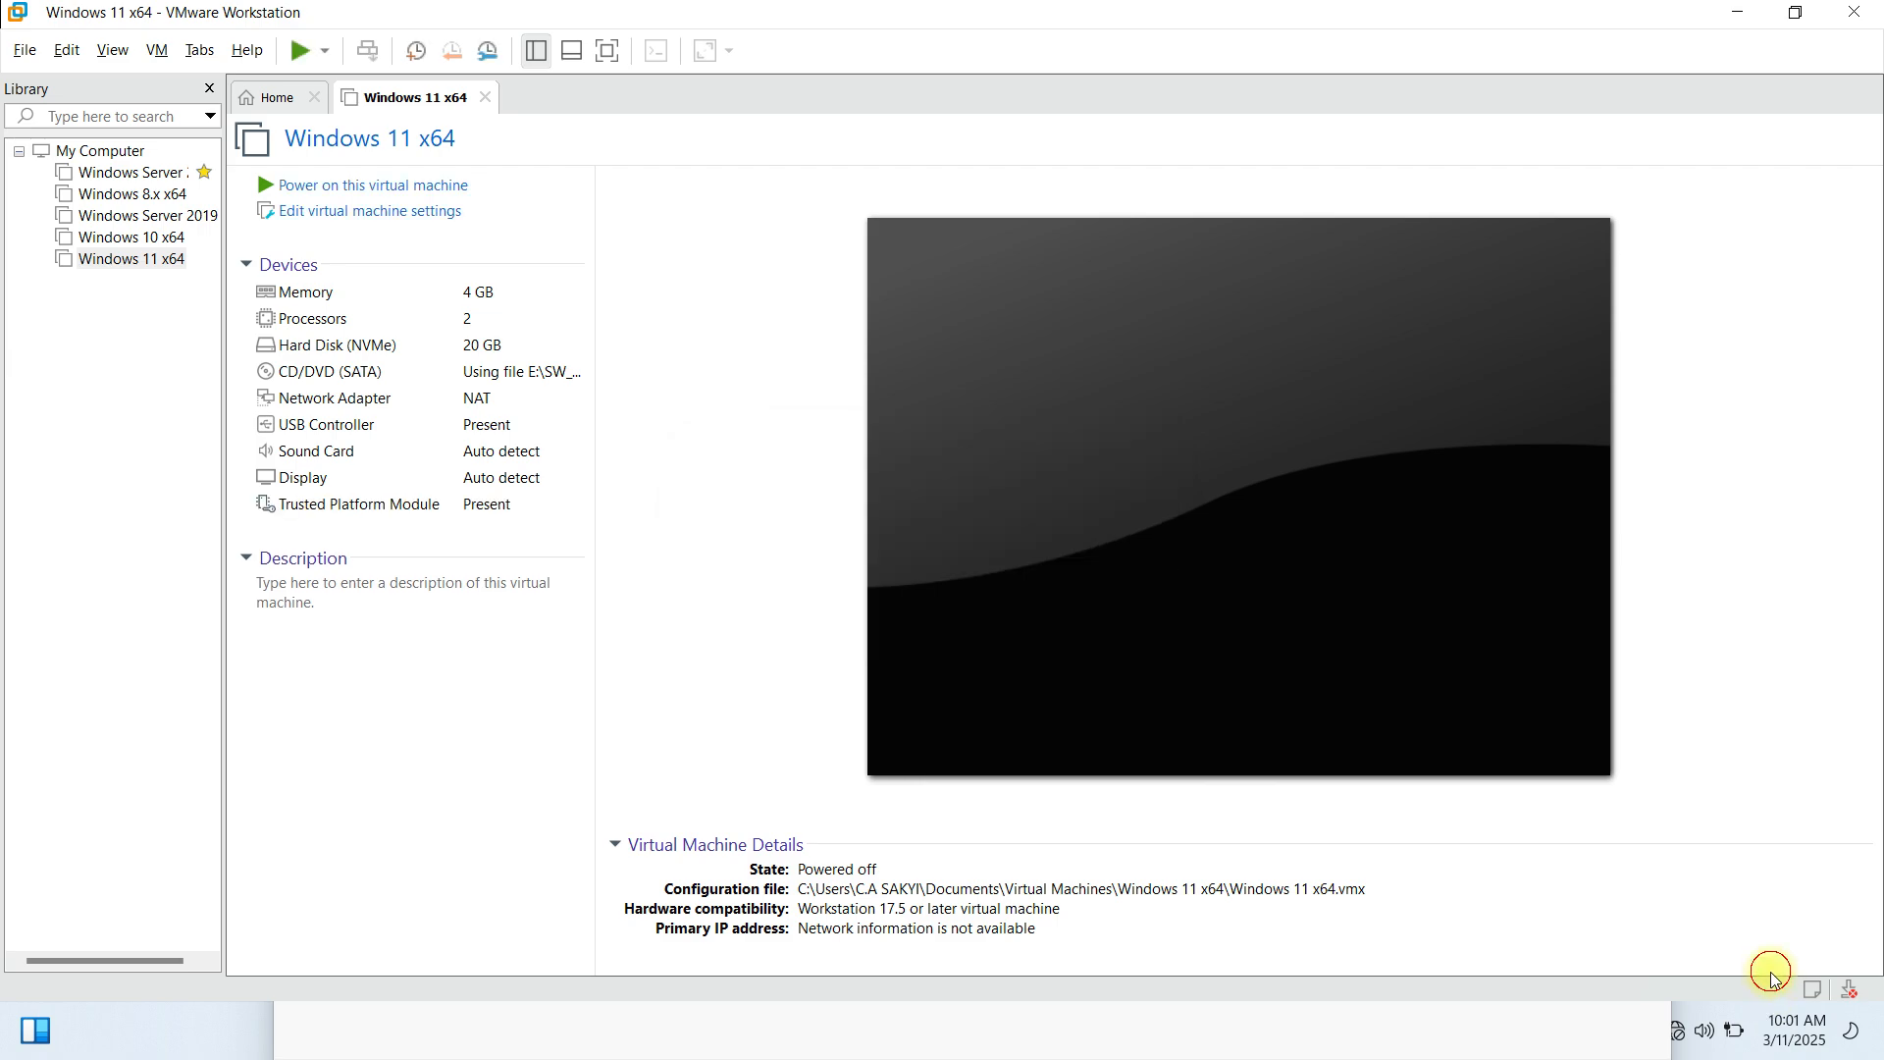
- Power on the Windows 11 x64 virtual machine and boot it from the CD/DVD installation image
click(376, 201)
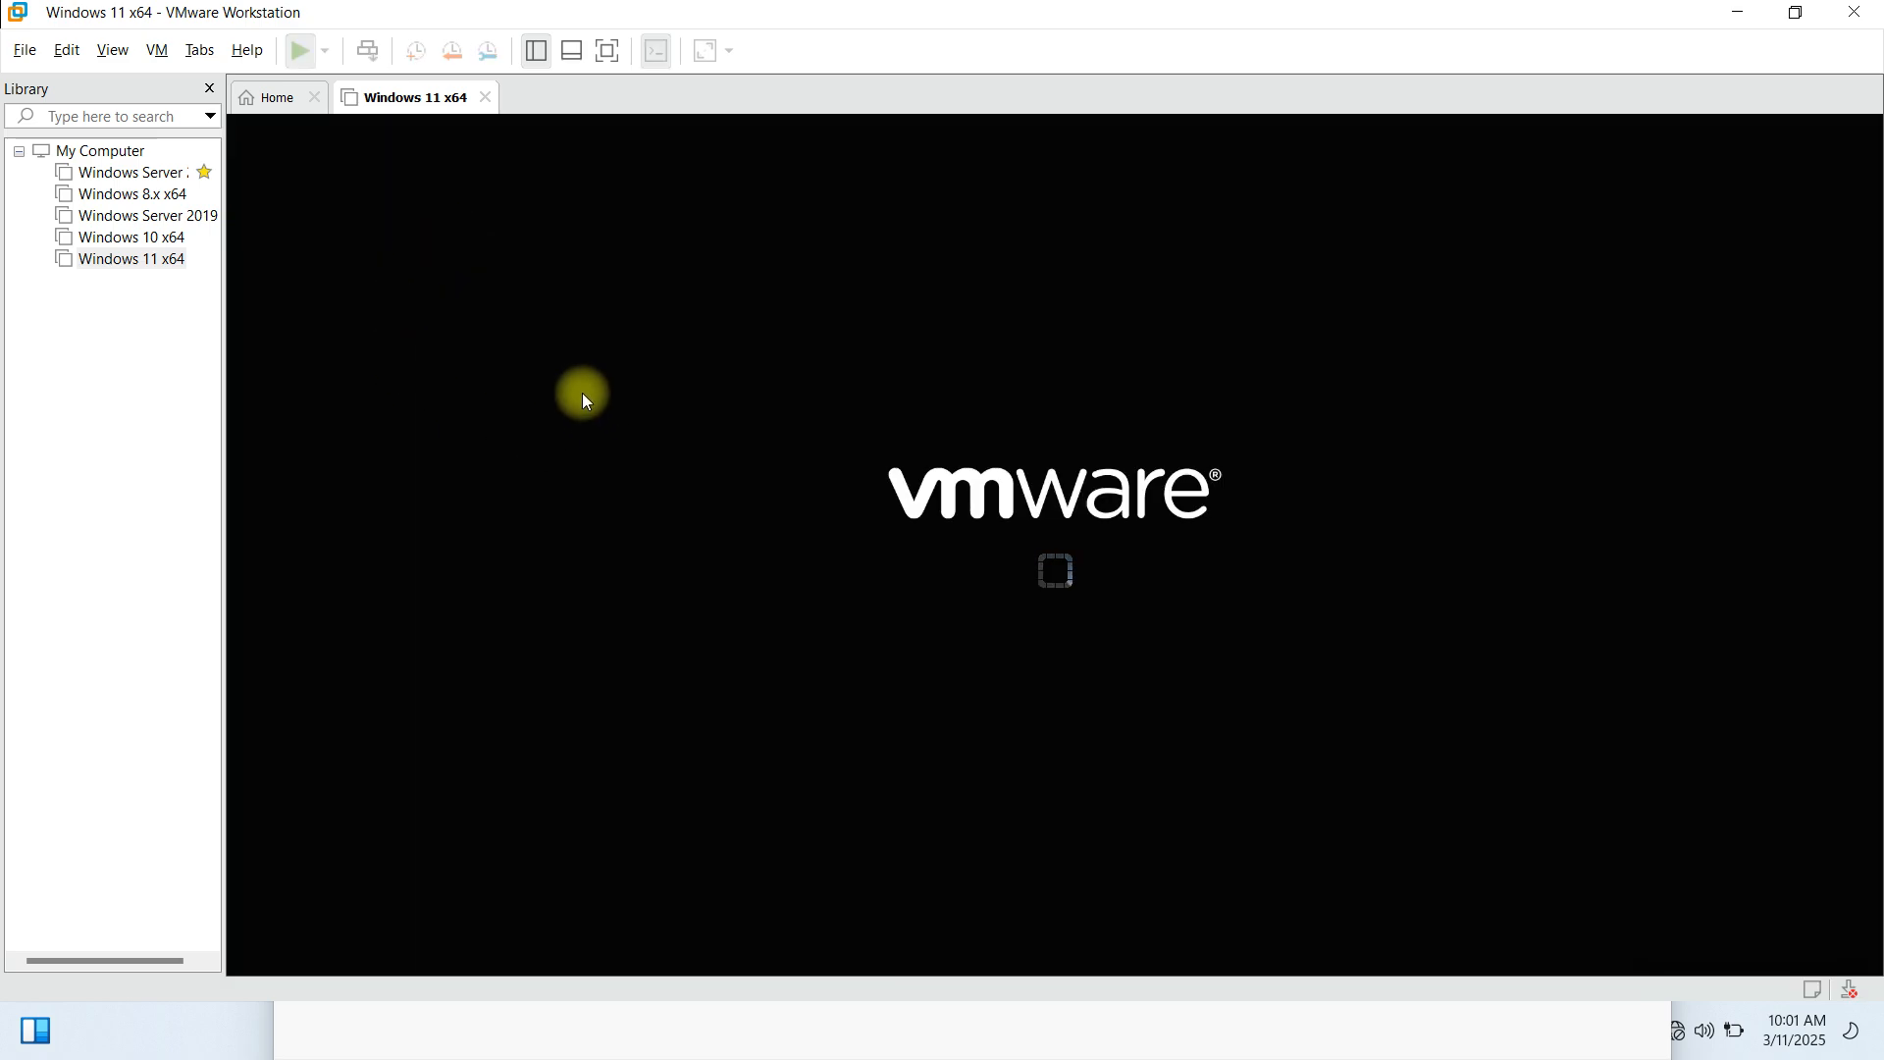
click(1066, 611)
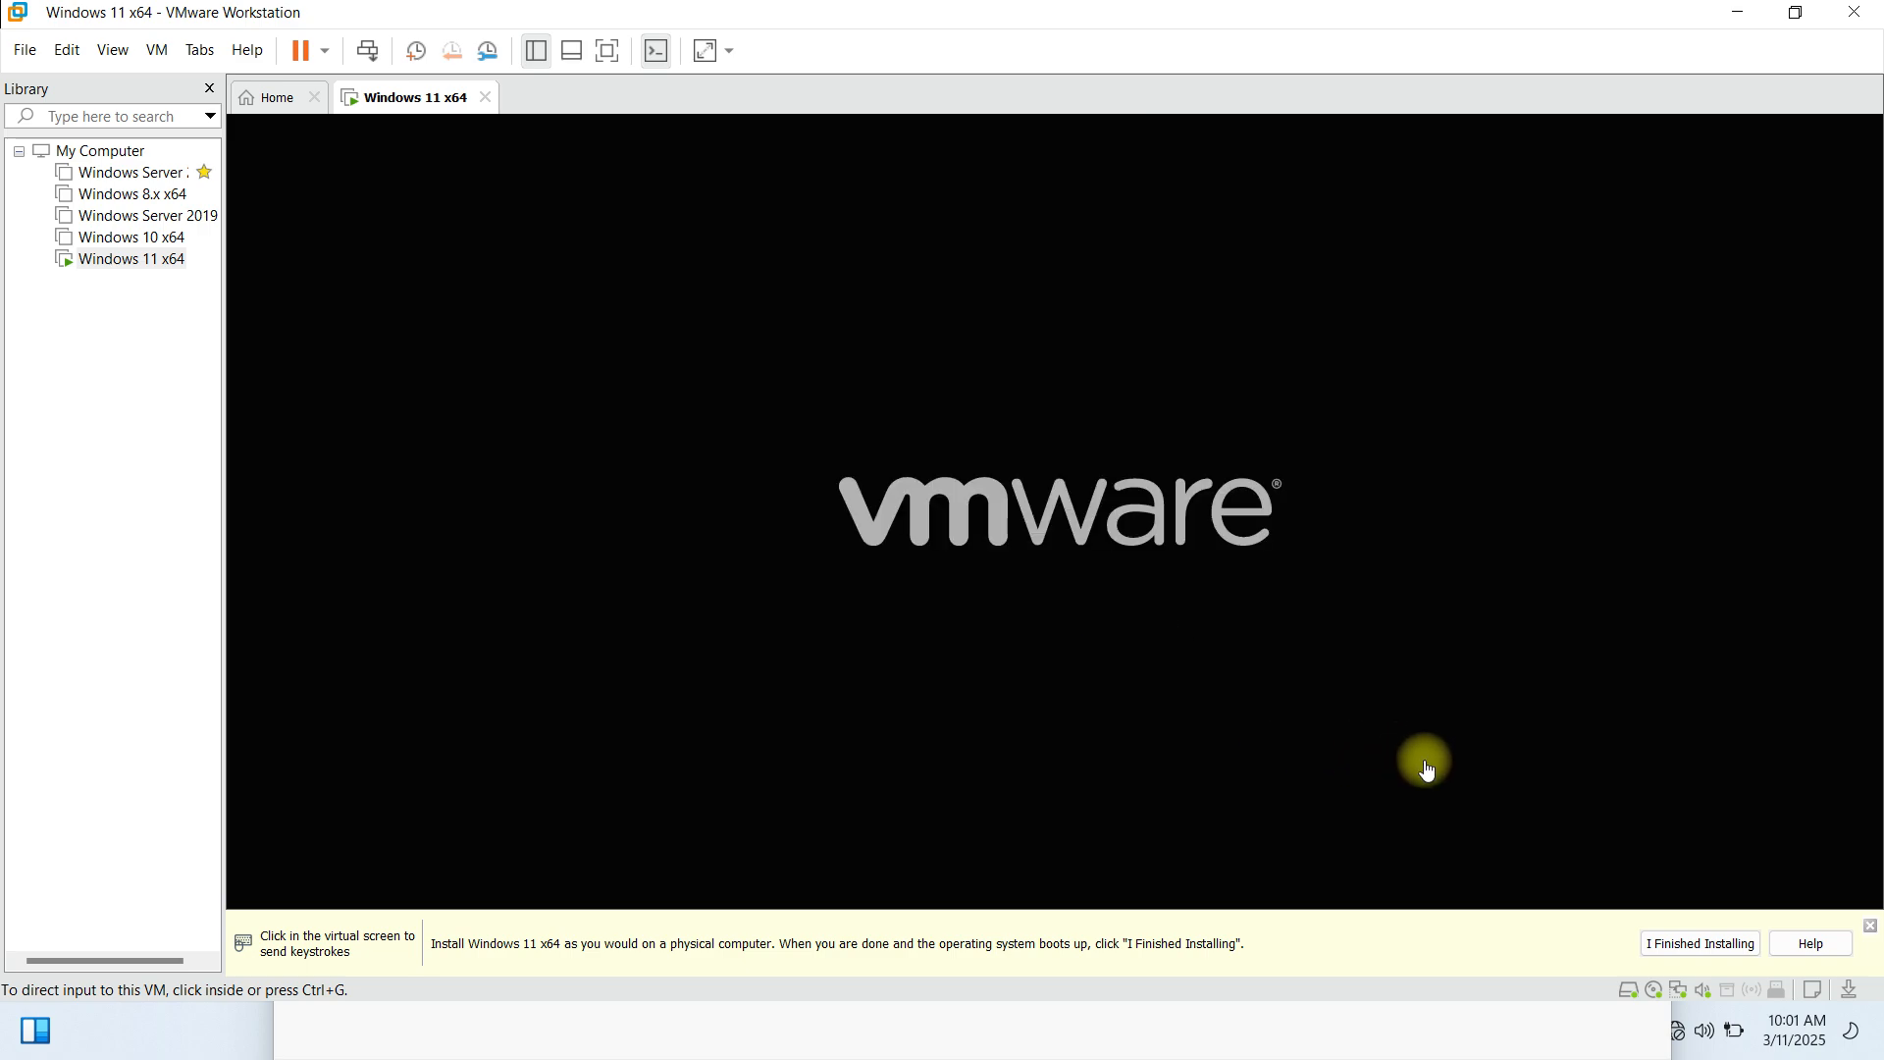
click(999, 361)
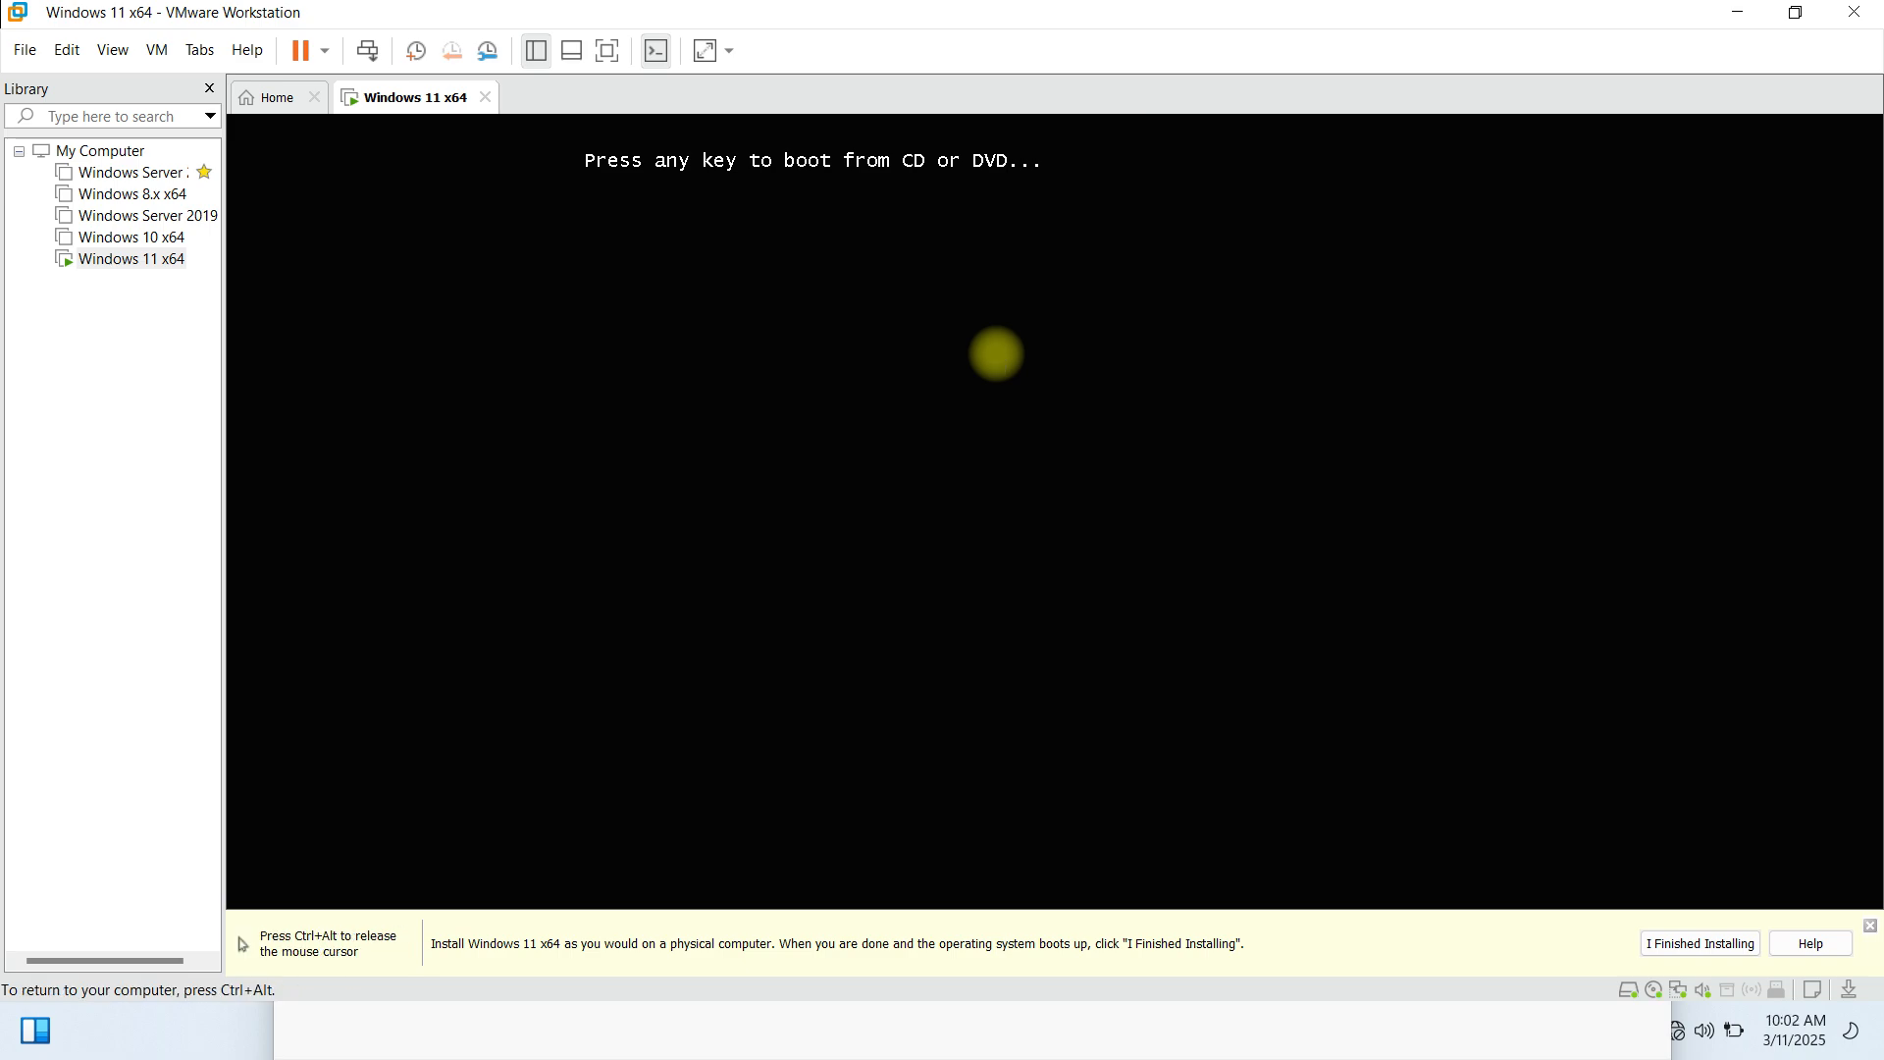
key(Return)
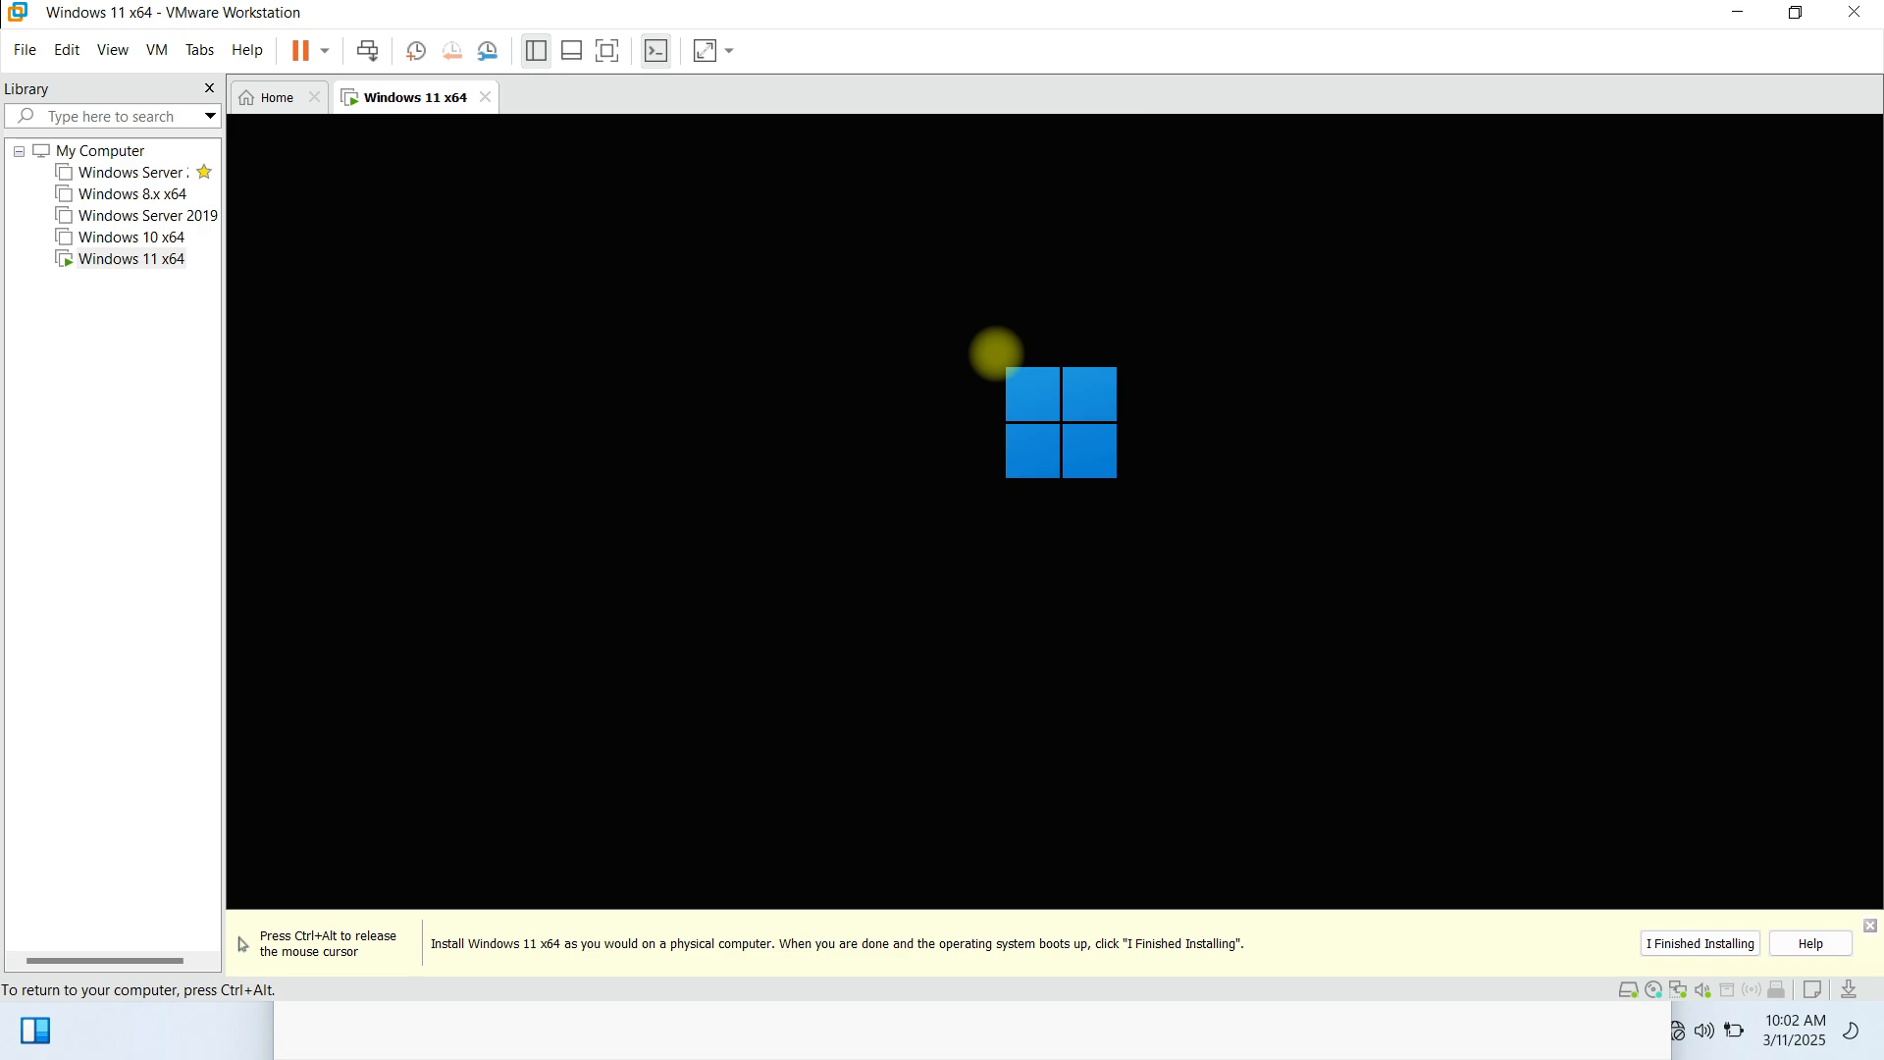
key(ctrl+alt)
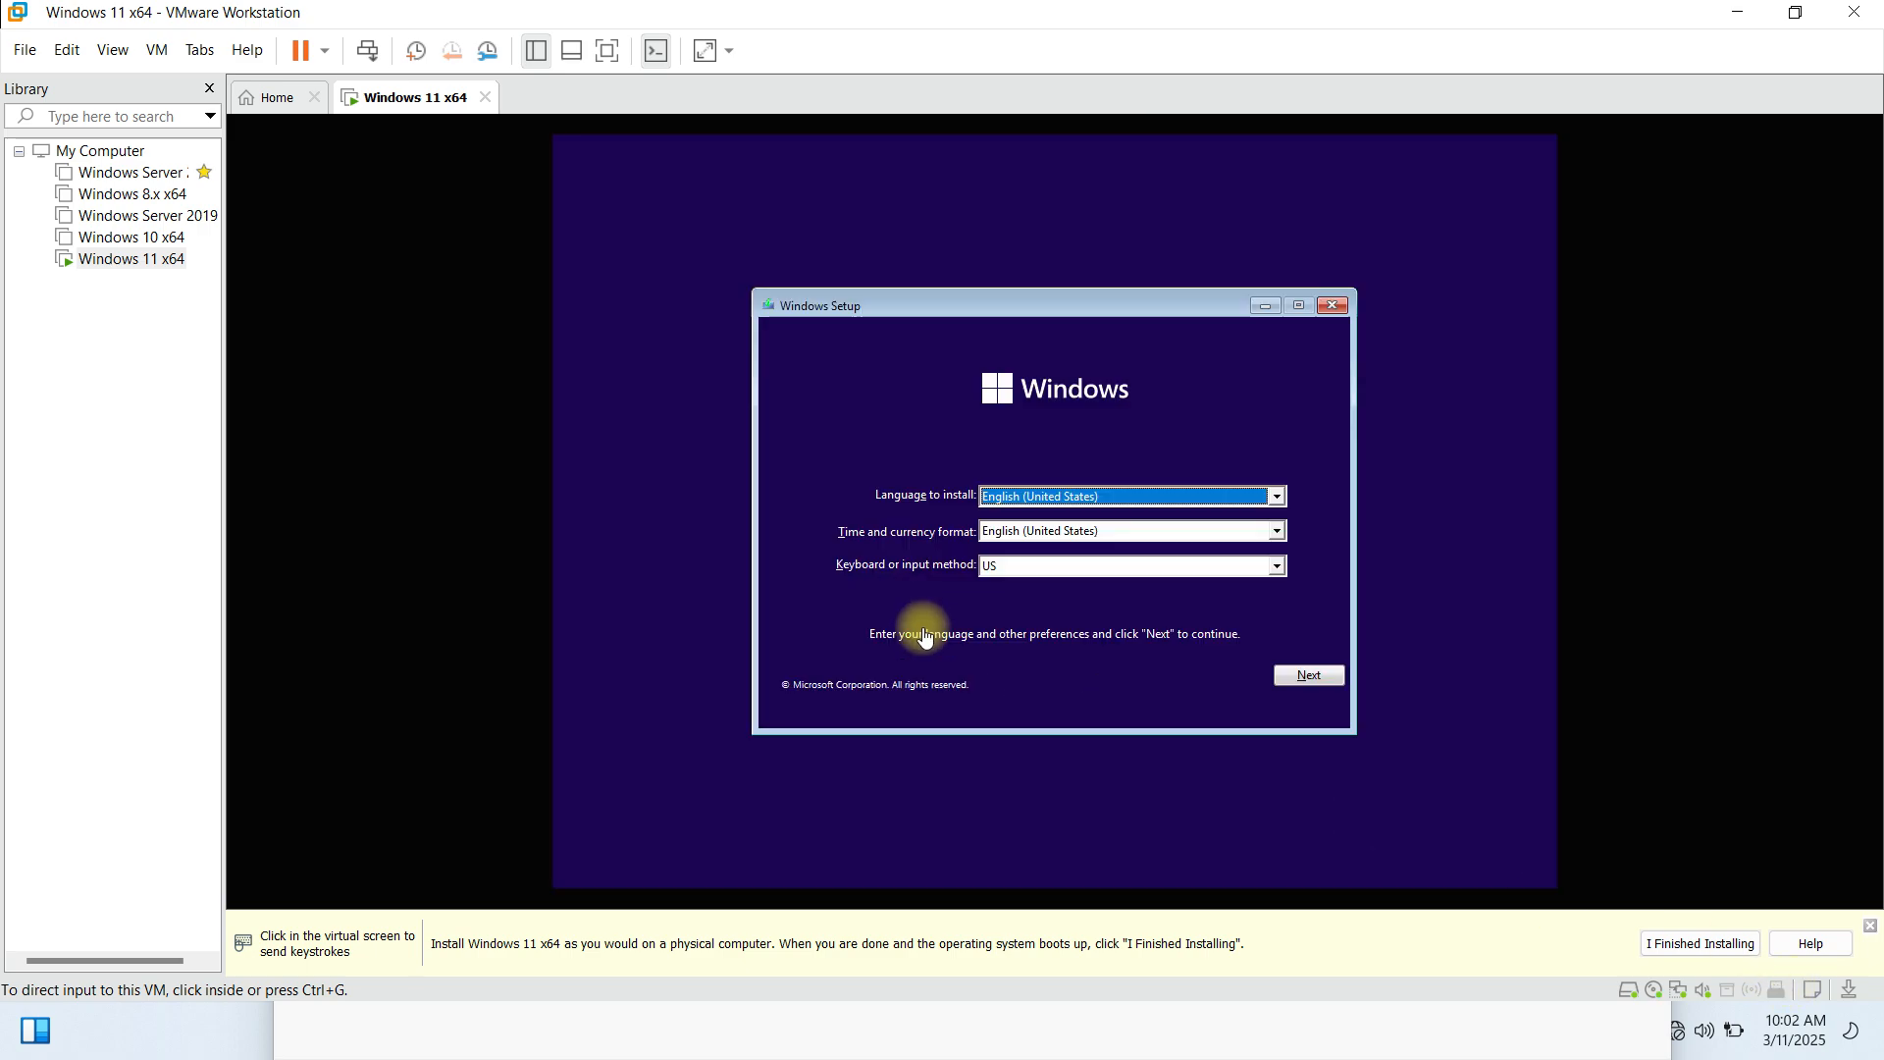
- Accept the default language, time and keyboard settings in Windows Setup and start the installation
click(1315, 681)
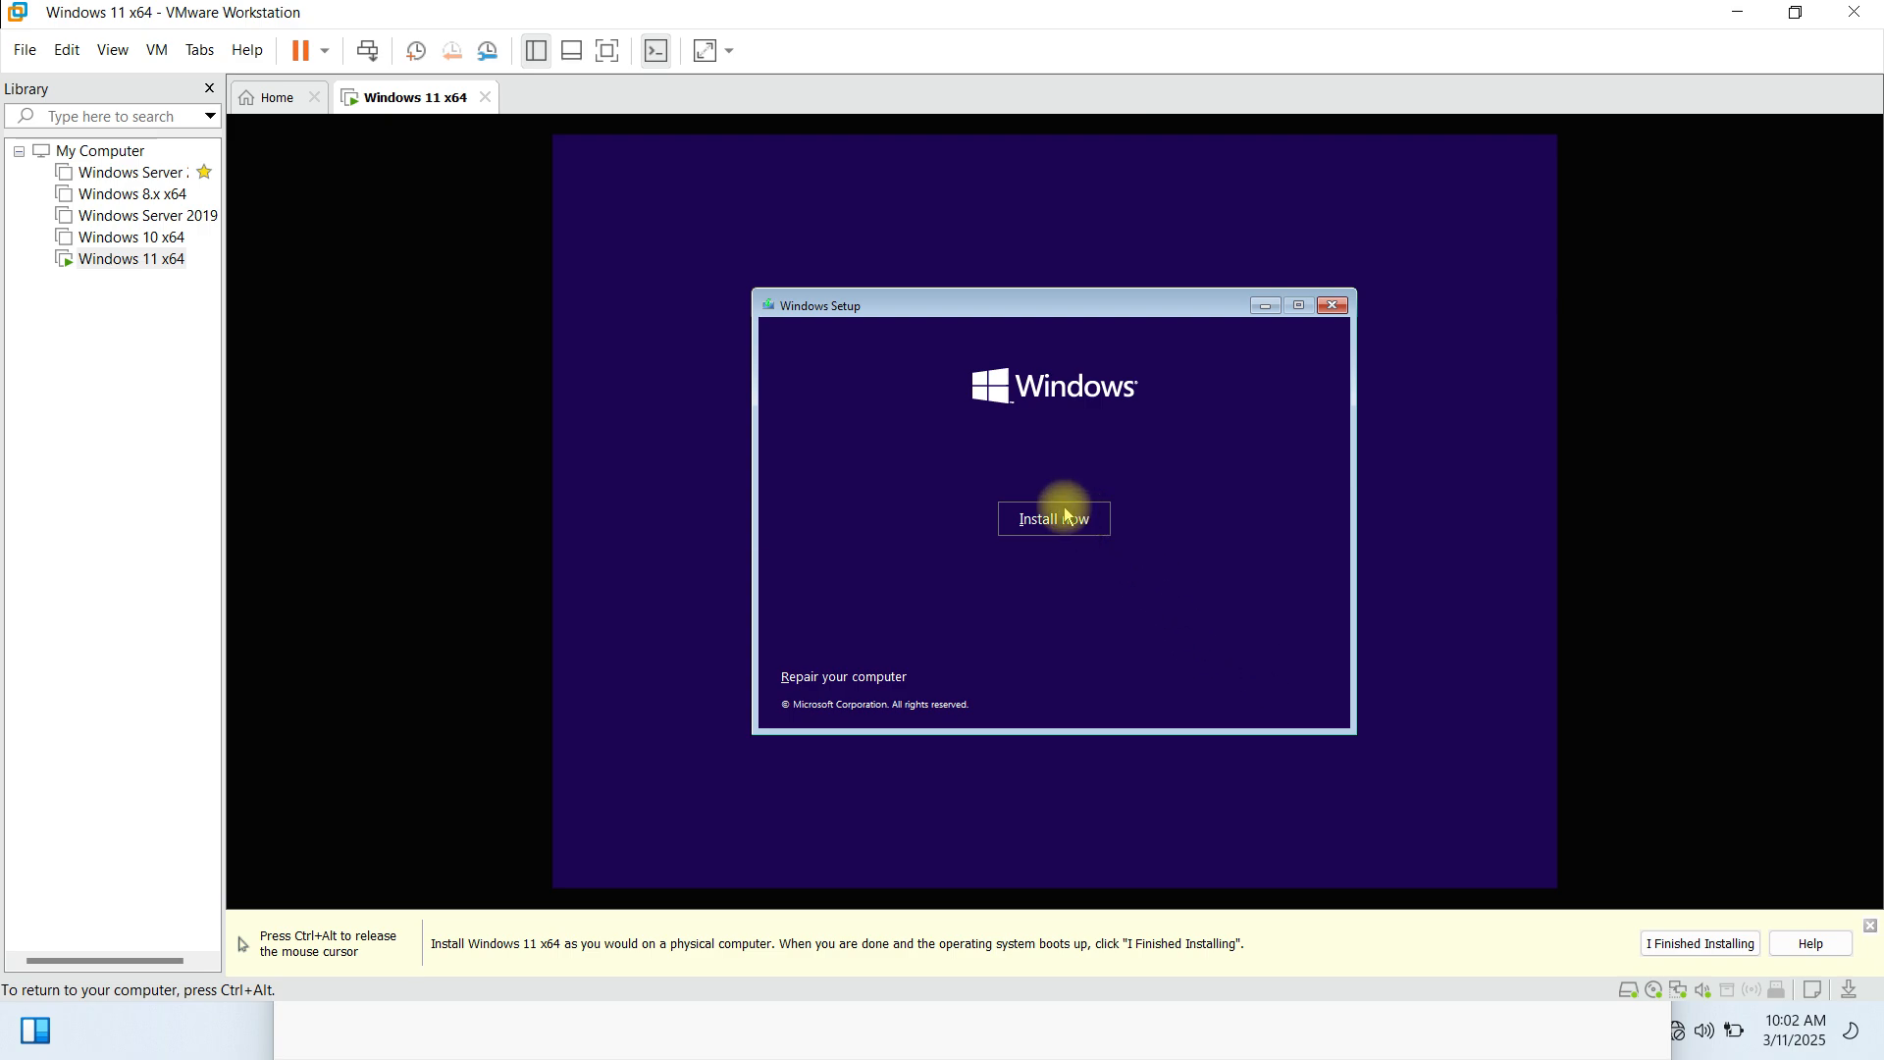
click(1067, 517)
key(ctrl+alt)
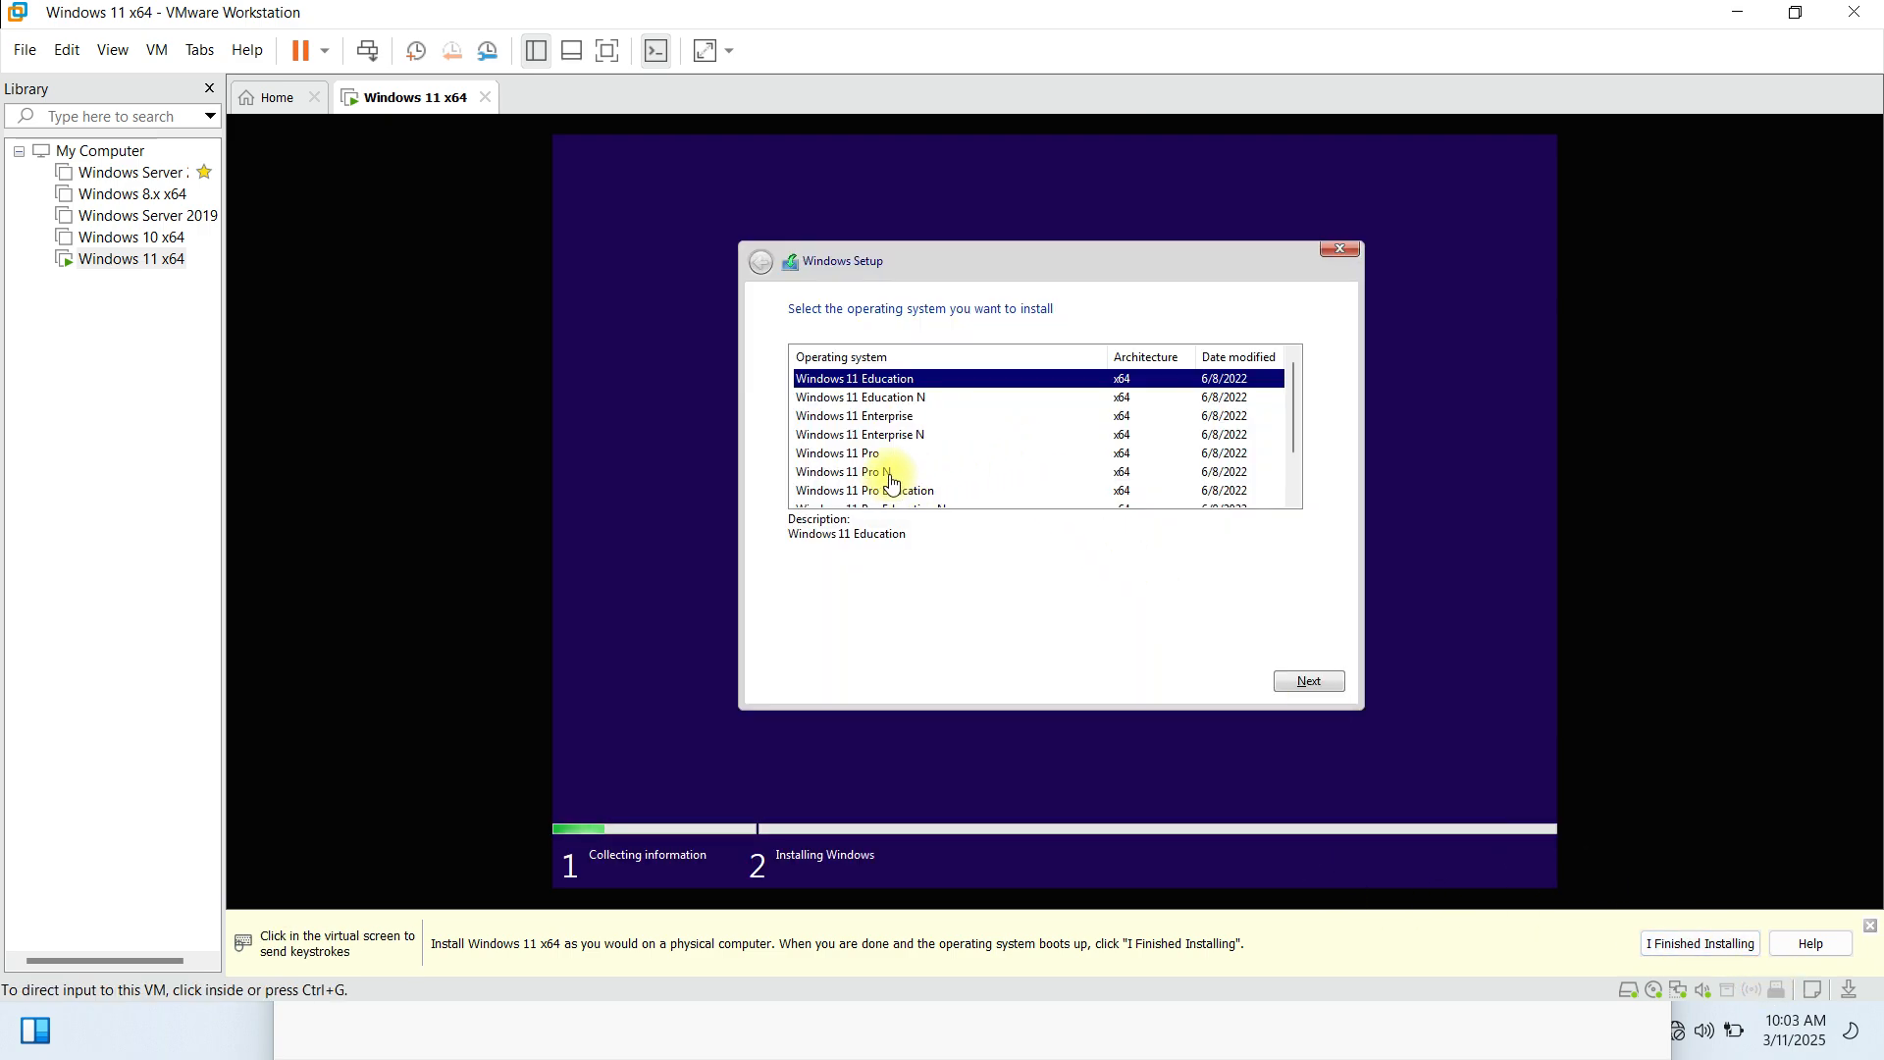
- Choose Windows 11 Pro as the operating system to install and accept the Microsoft license terms
click(1294, 431)
drag(1295, 421, 1274, 492)
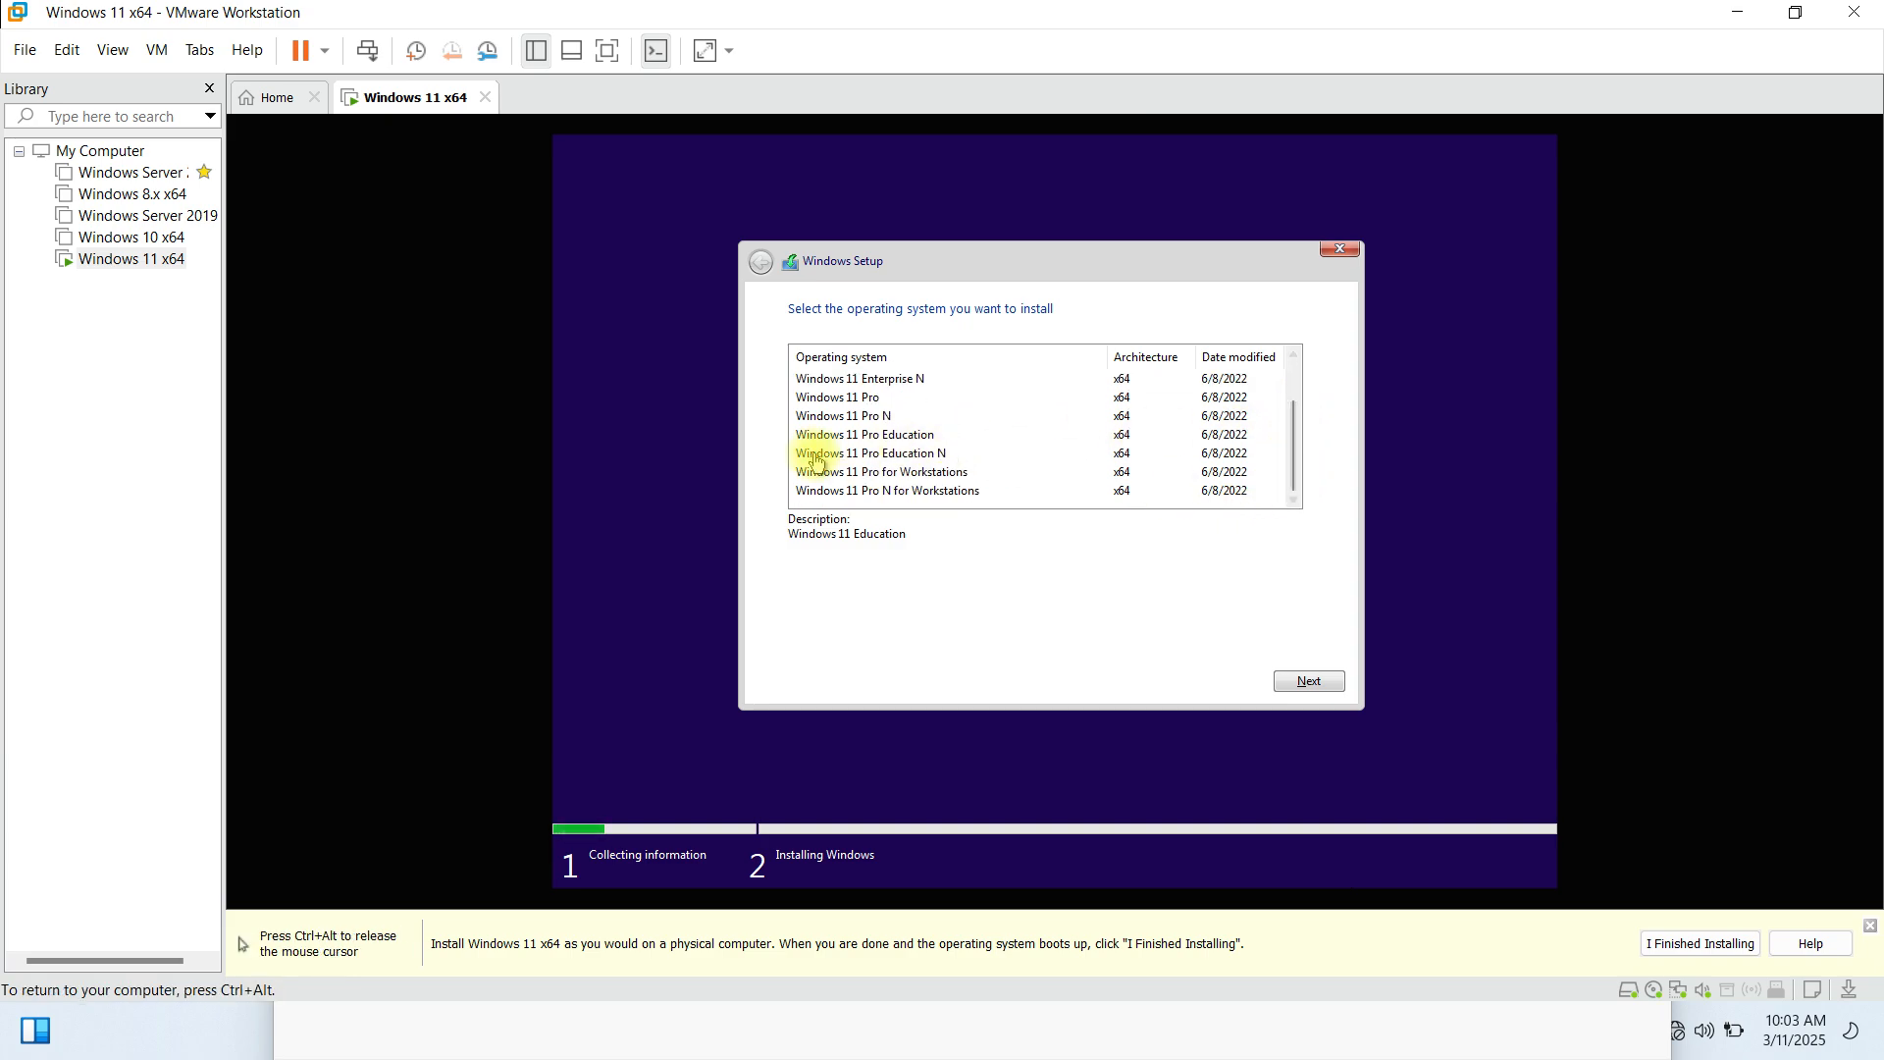
scroll(883, 456, up, 1)
click(852, 453)
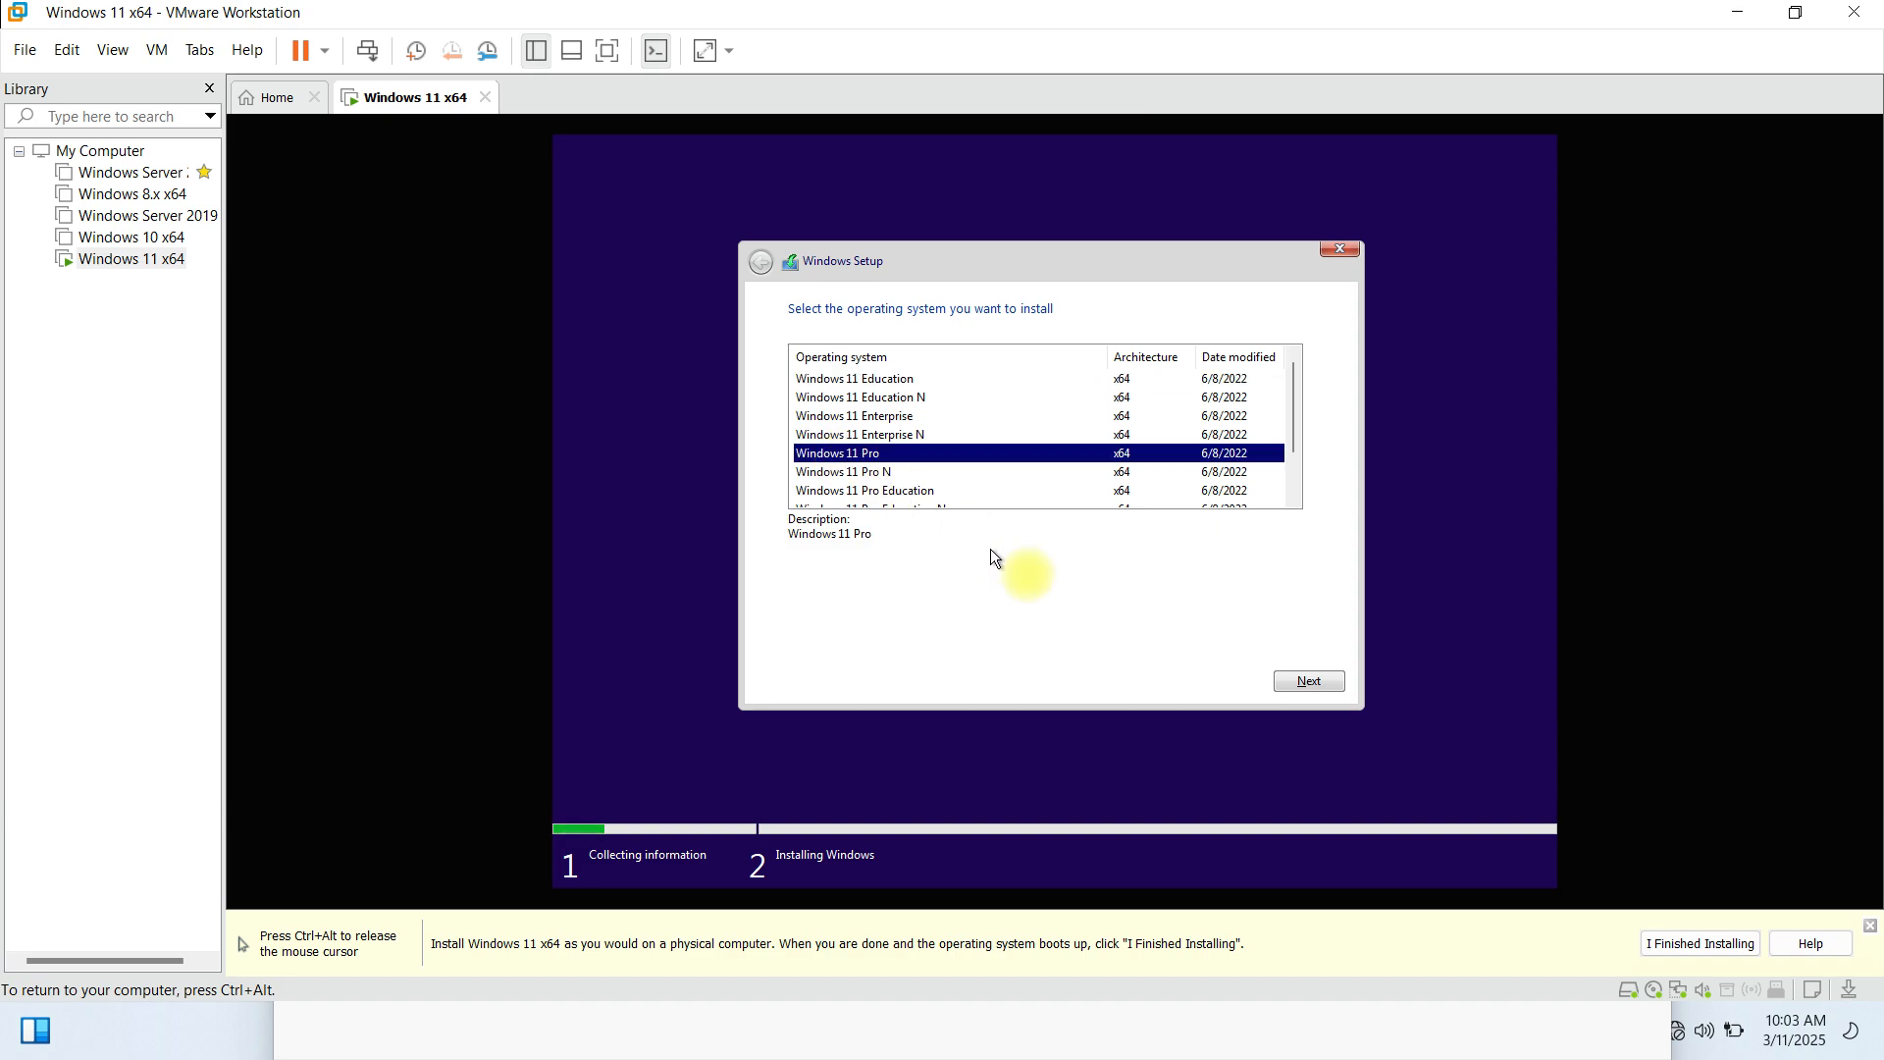
click(1285, 679)
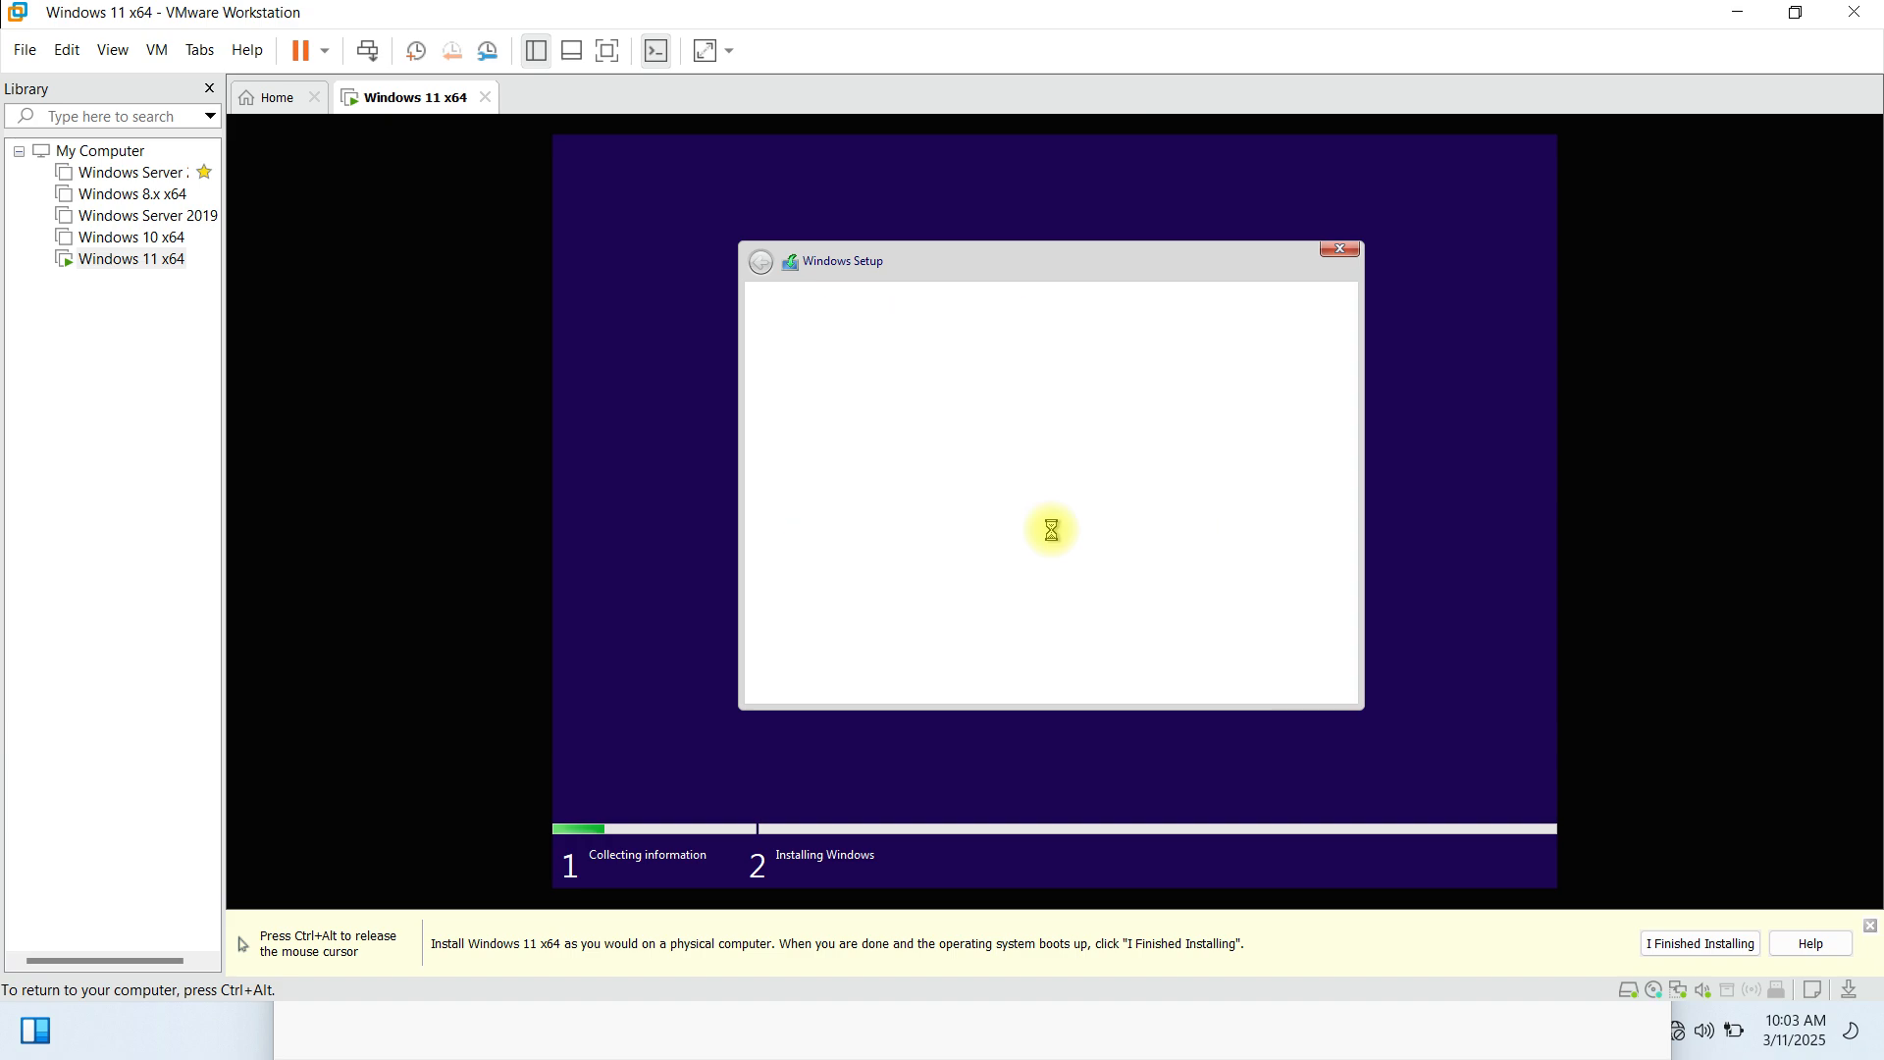
click(909, 637)
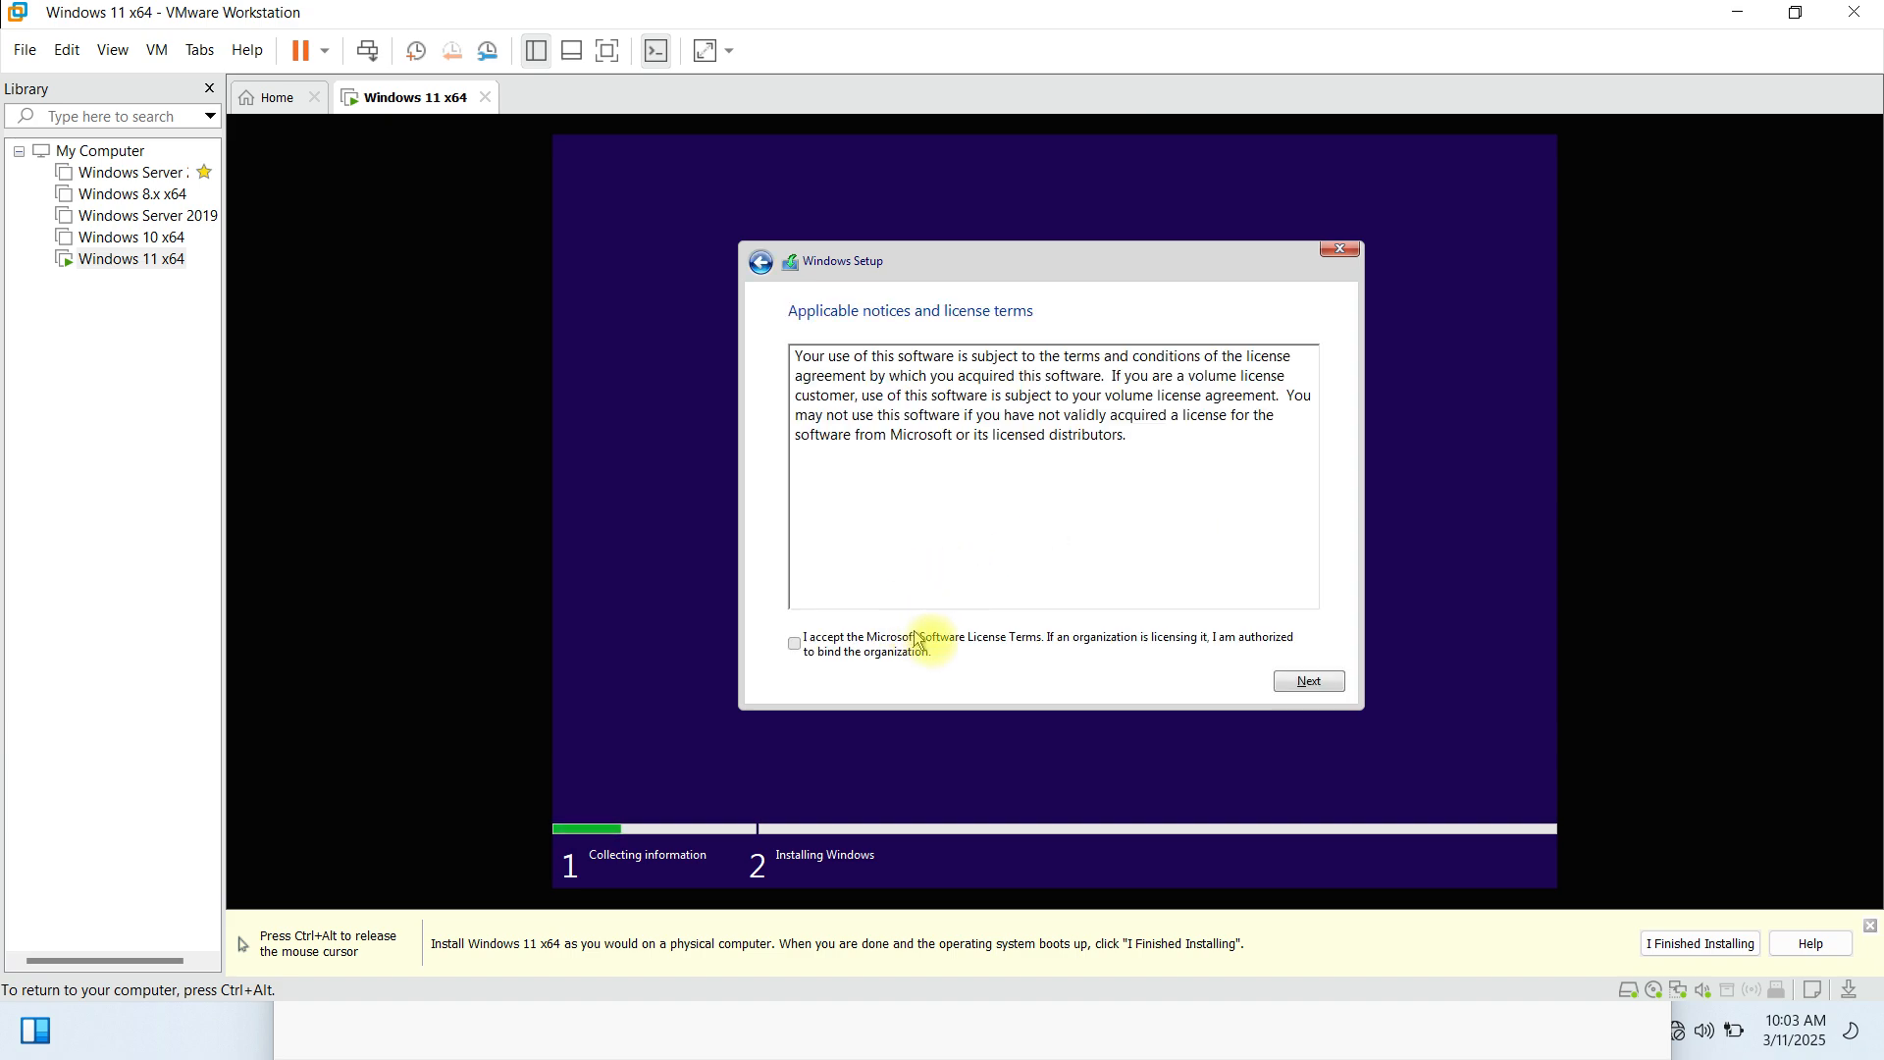
click(1306, 683)
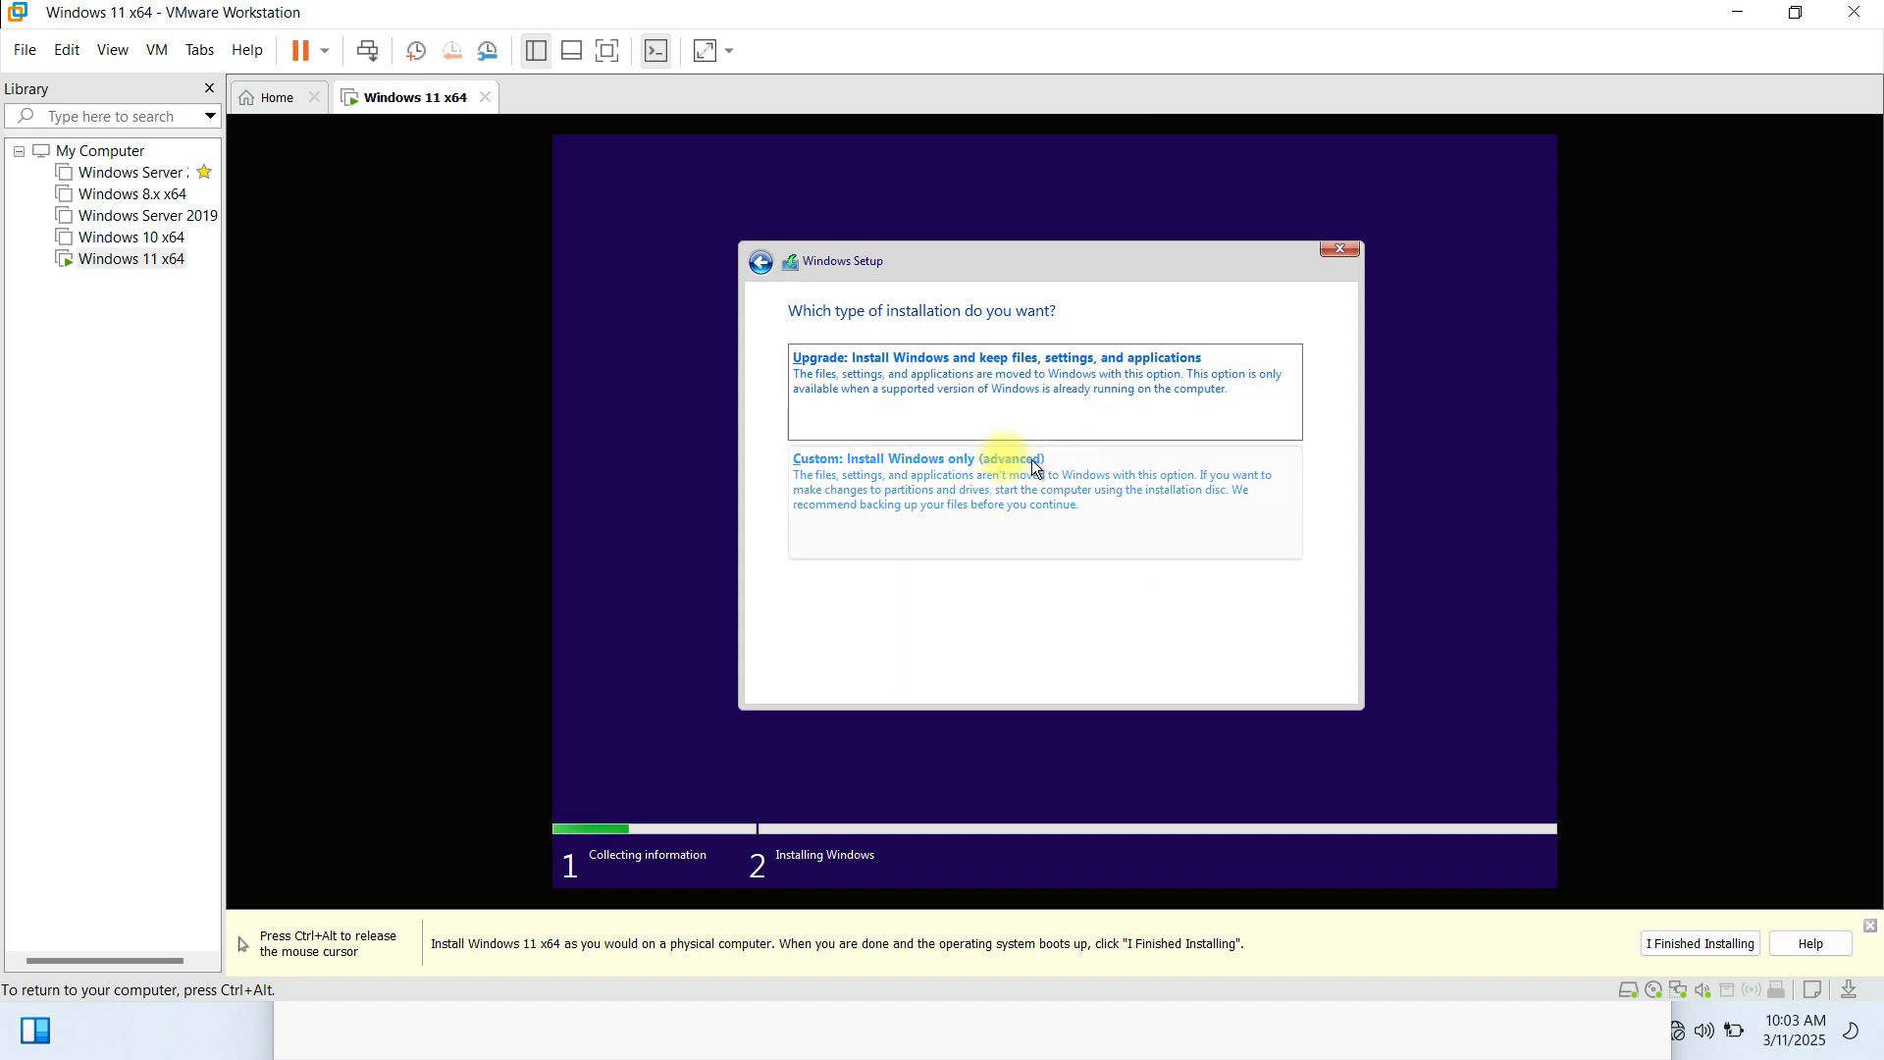
- Try the Upgrade installation type, dismiss the compatibility report, and return to the installation type choice
click(1074, 387)
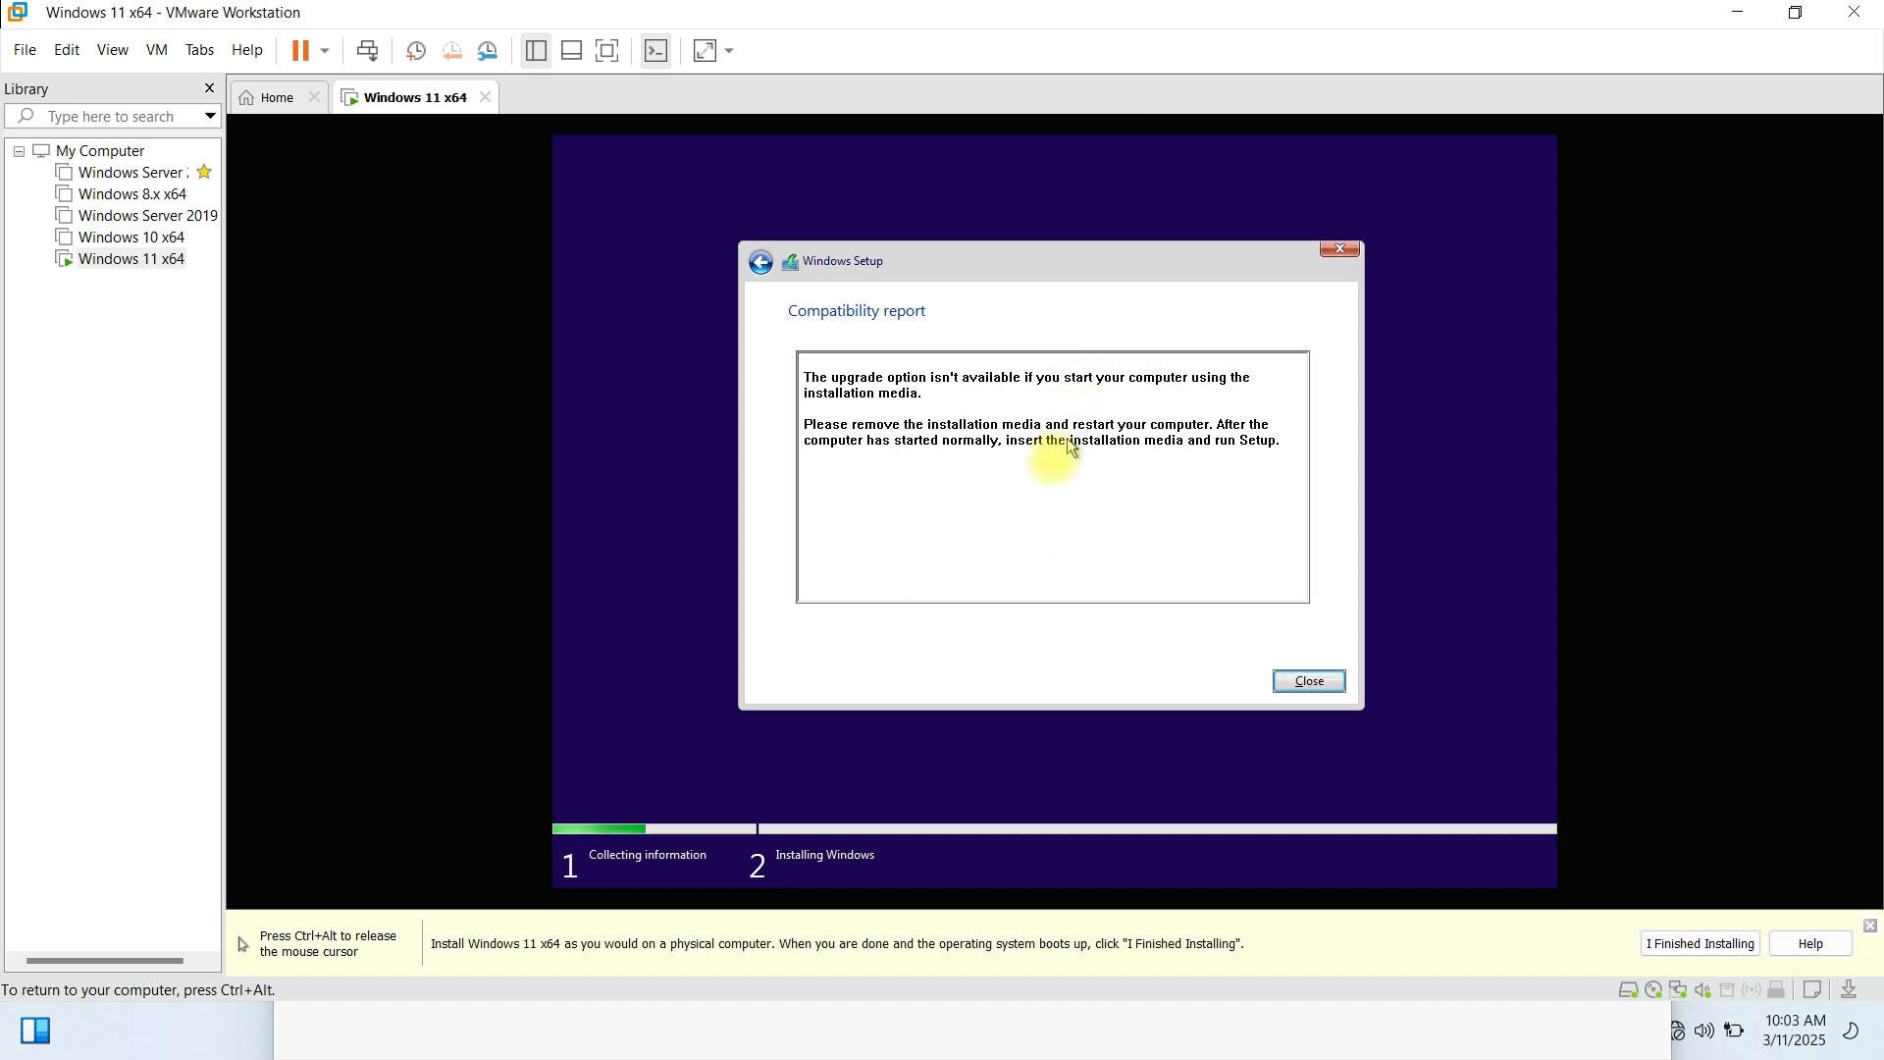
click(1308, 679)
click(1058, 520)
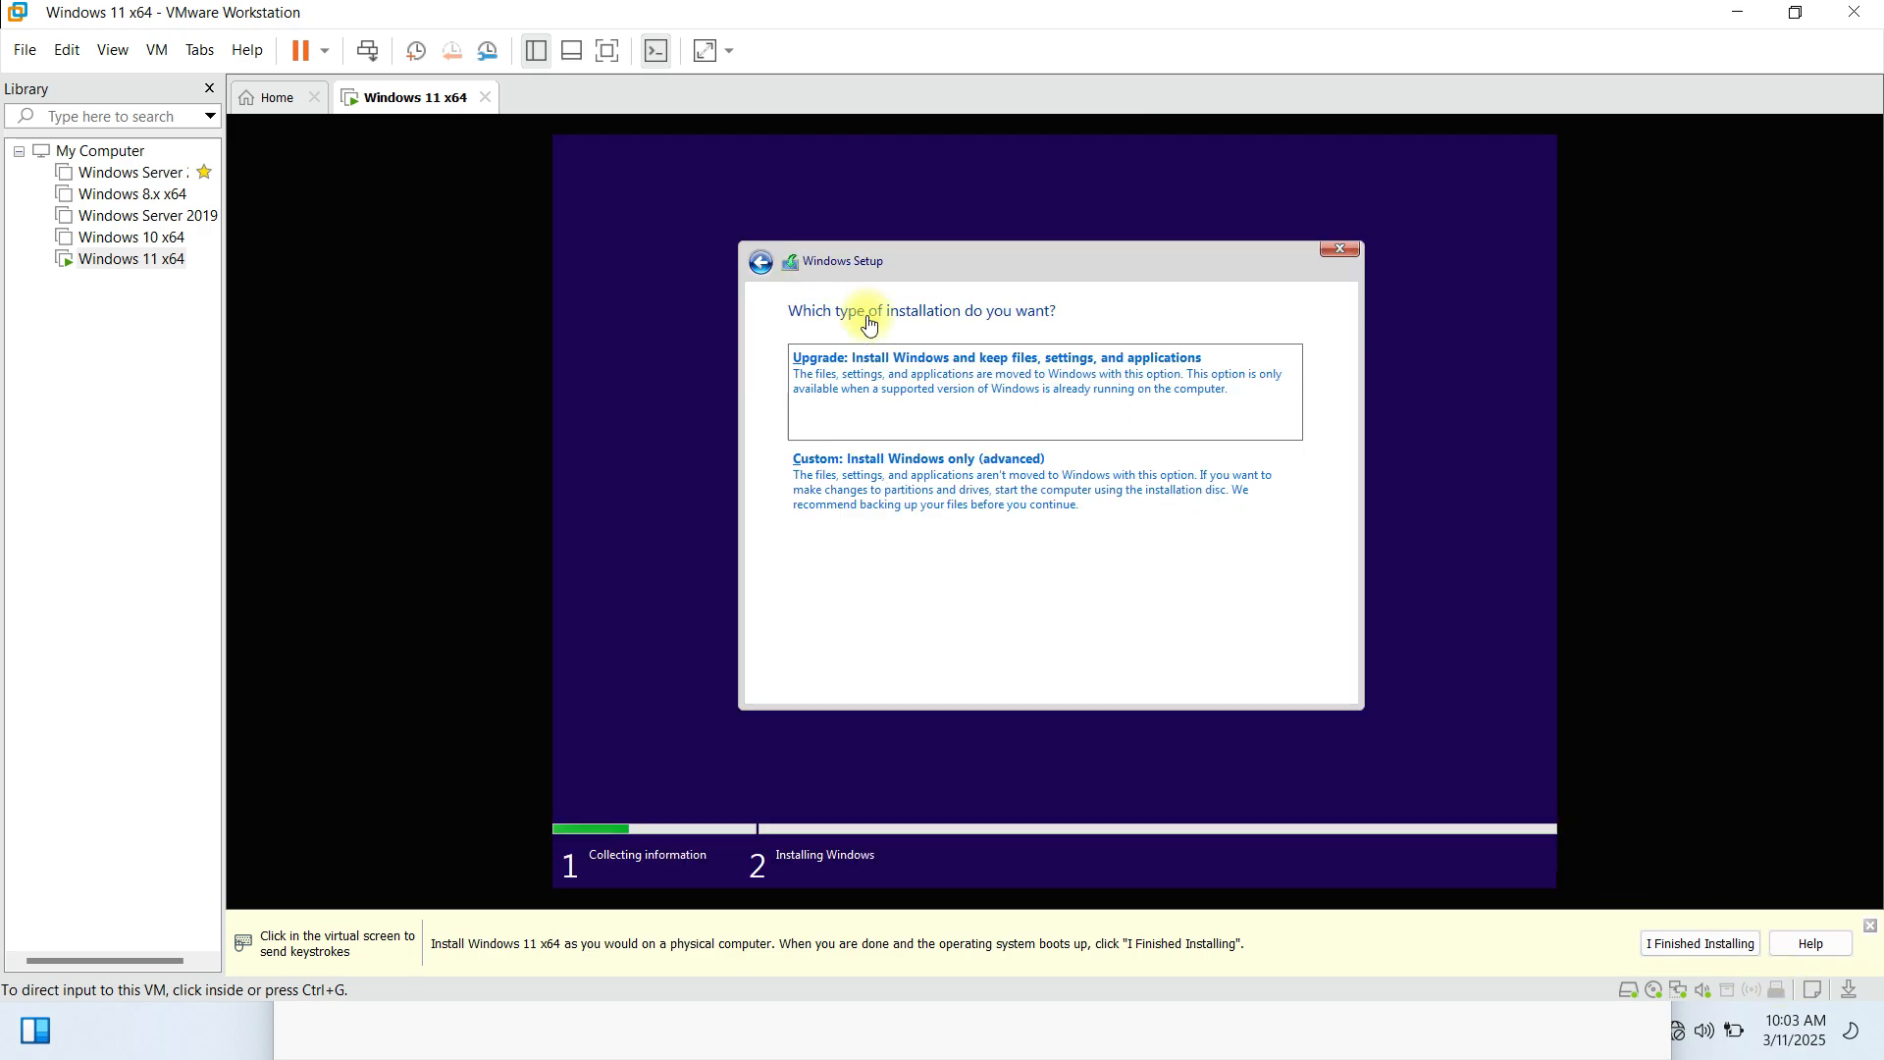
- Choose the Custom installation type and create a new 20480 MB partition in Drive 0's unallocated space, allowing additional system partitions
click(986, 487)
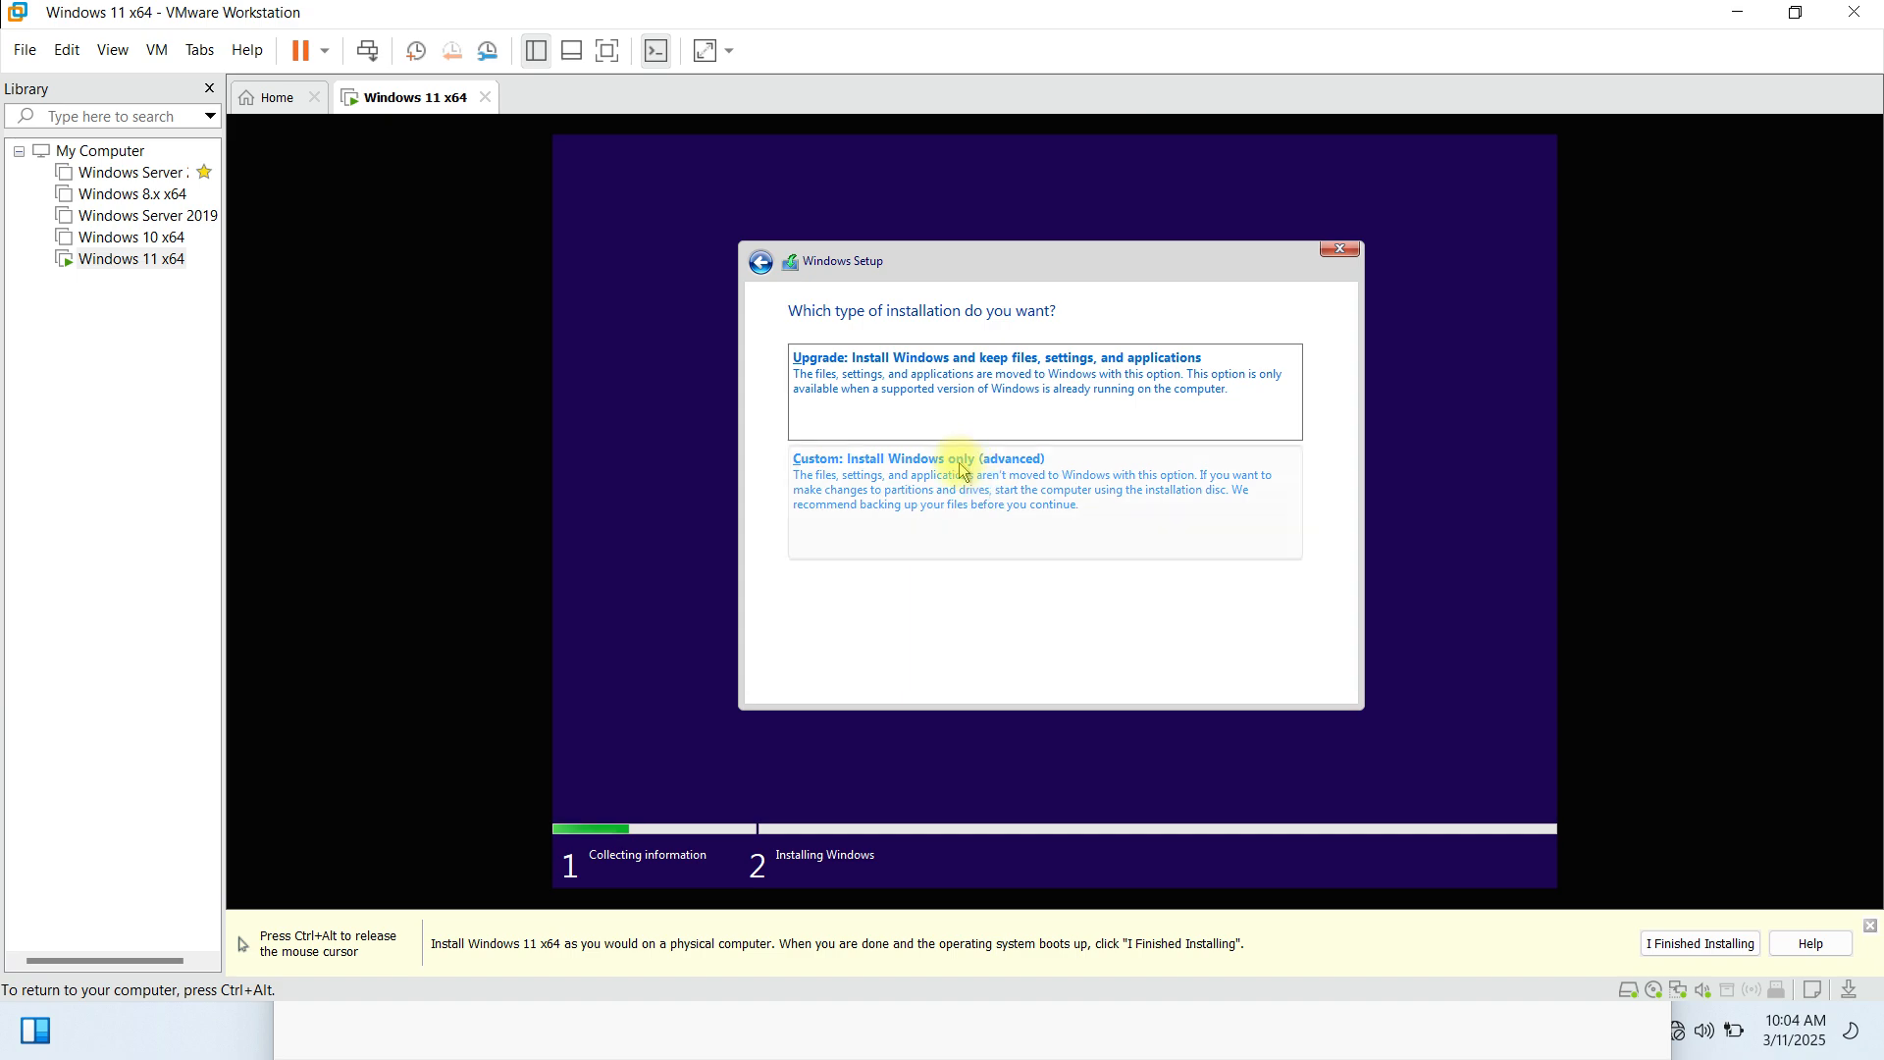
click(974, 498)
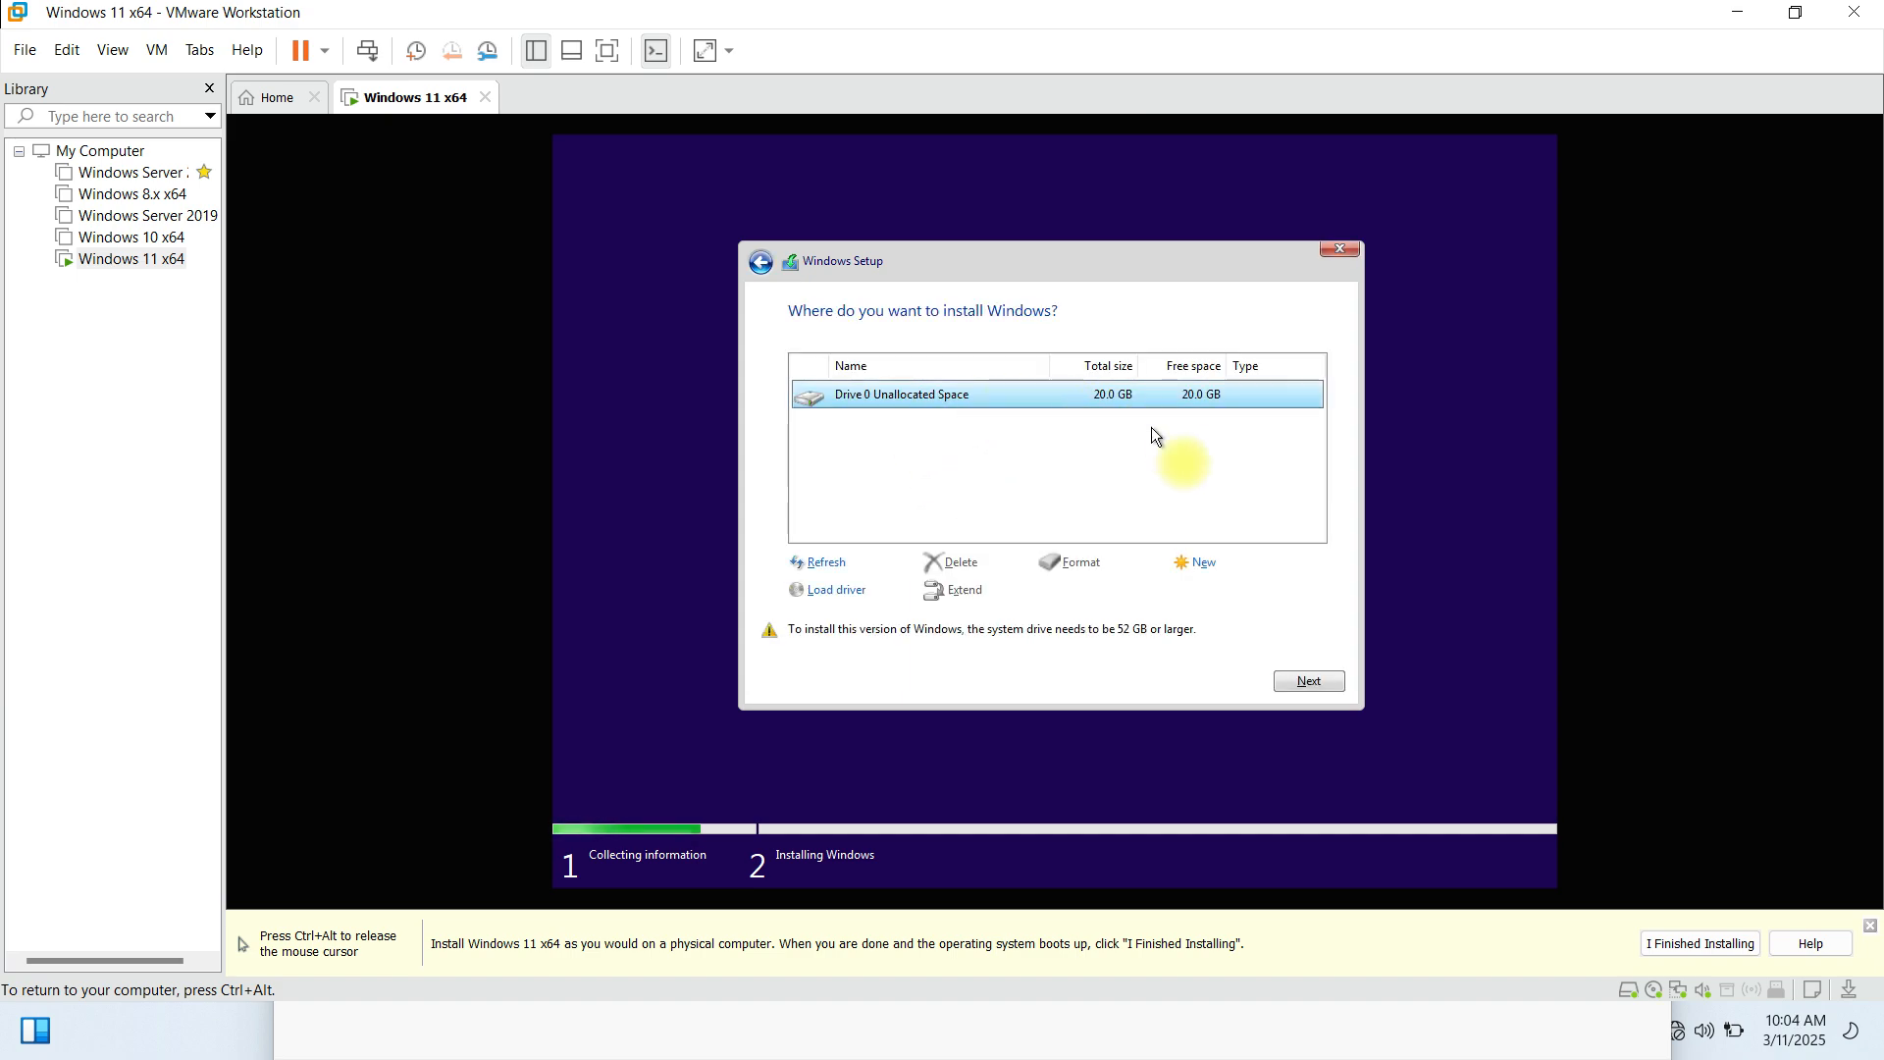
click(1206, 564)
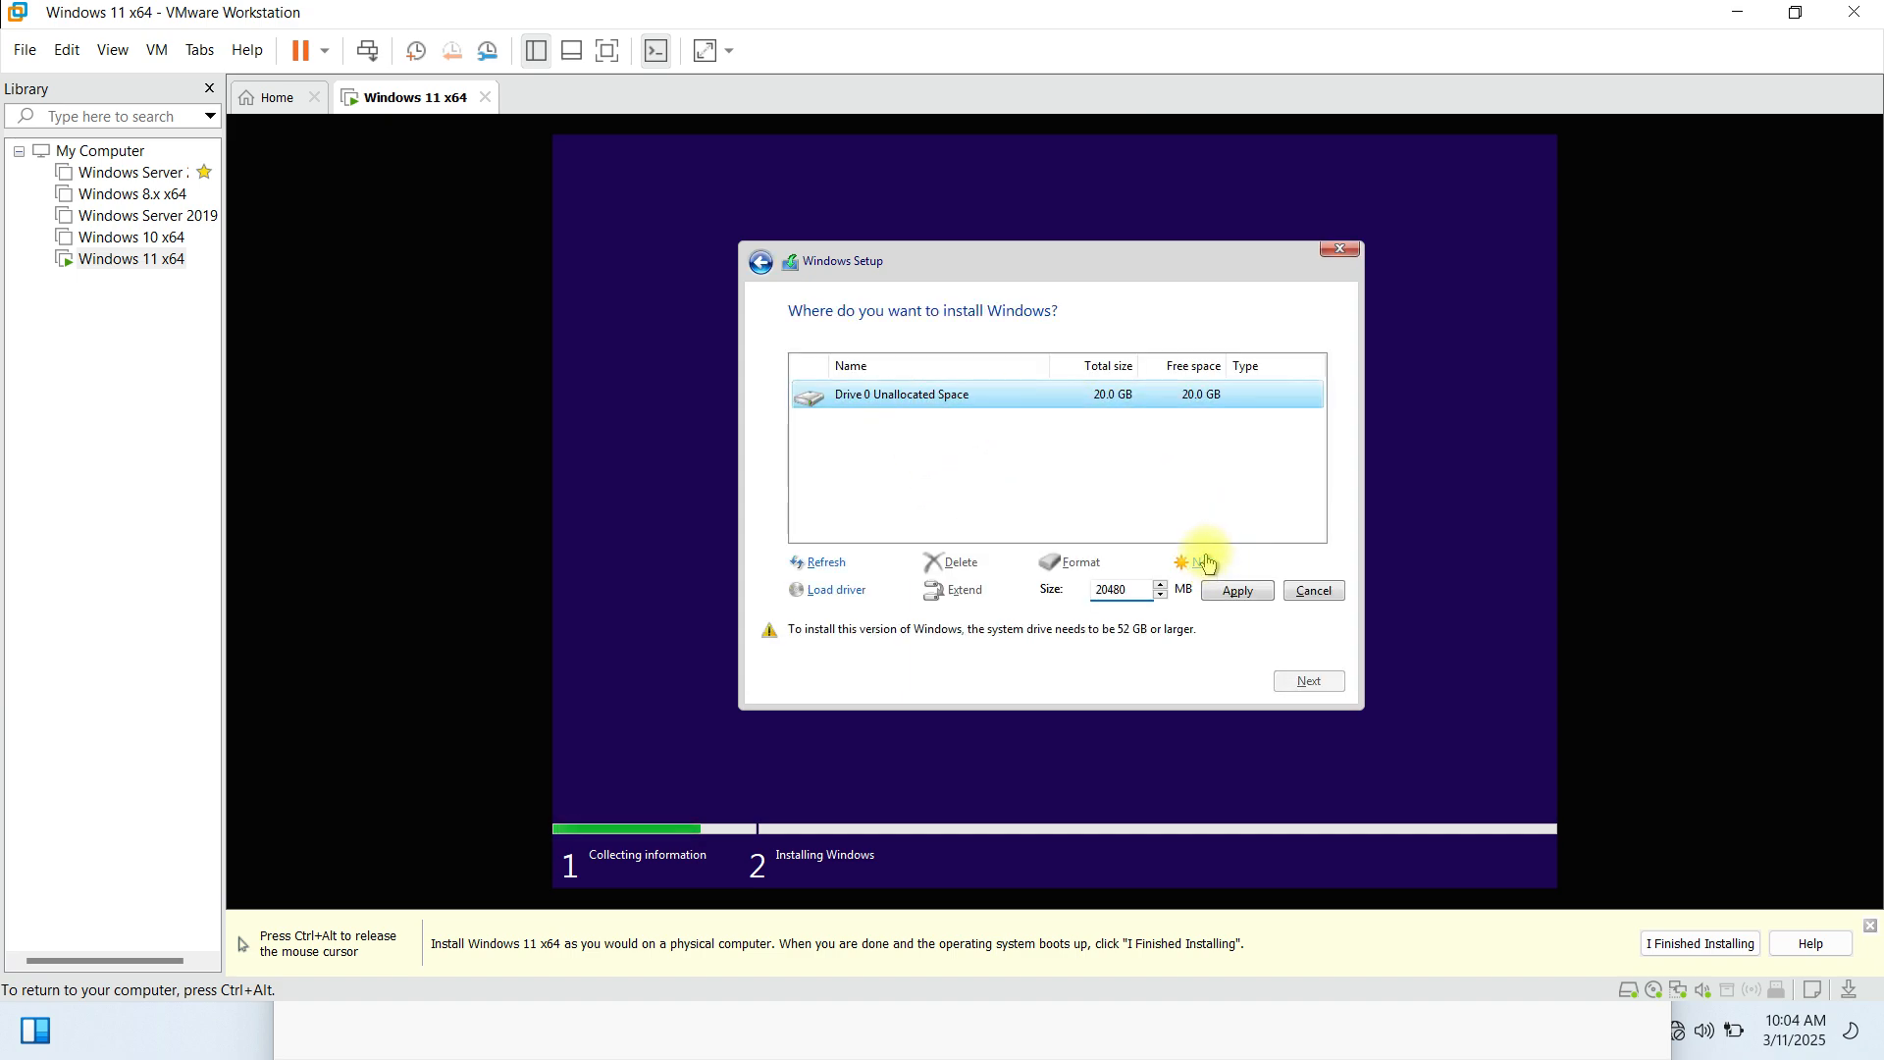
click(1257, 601)
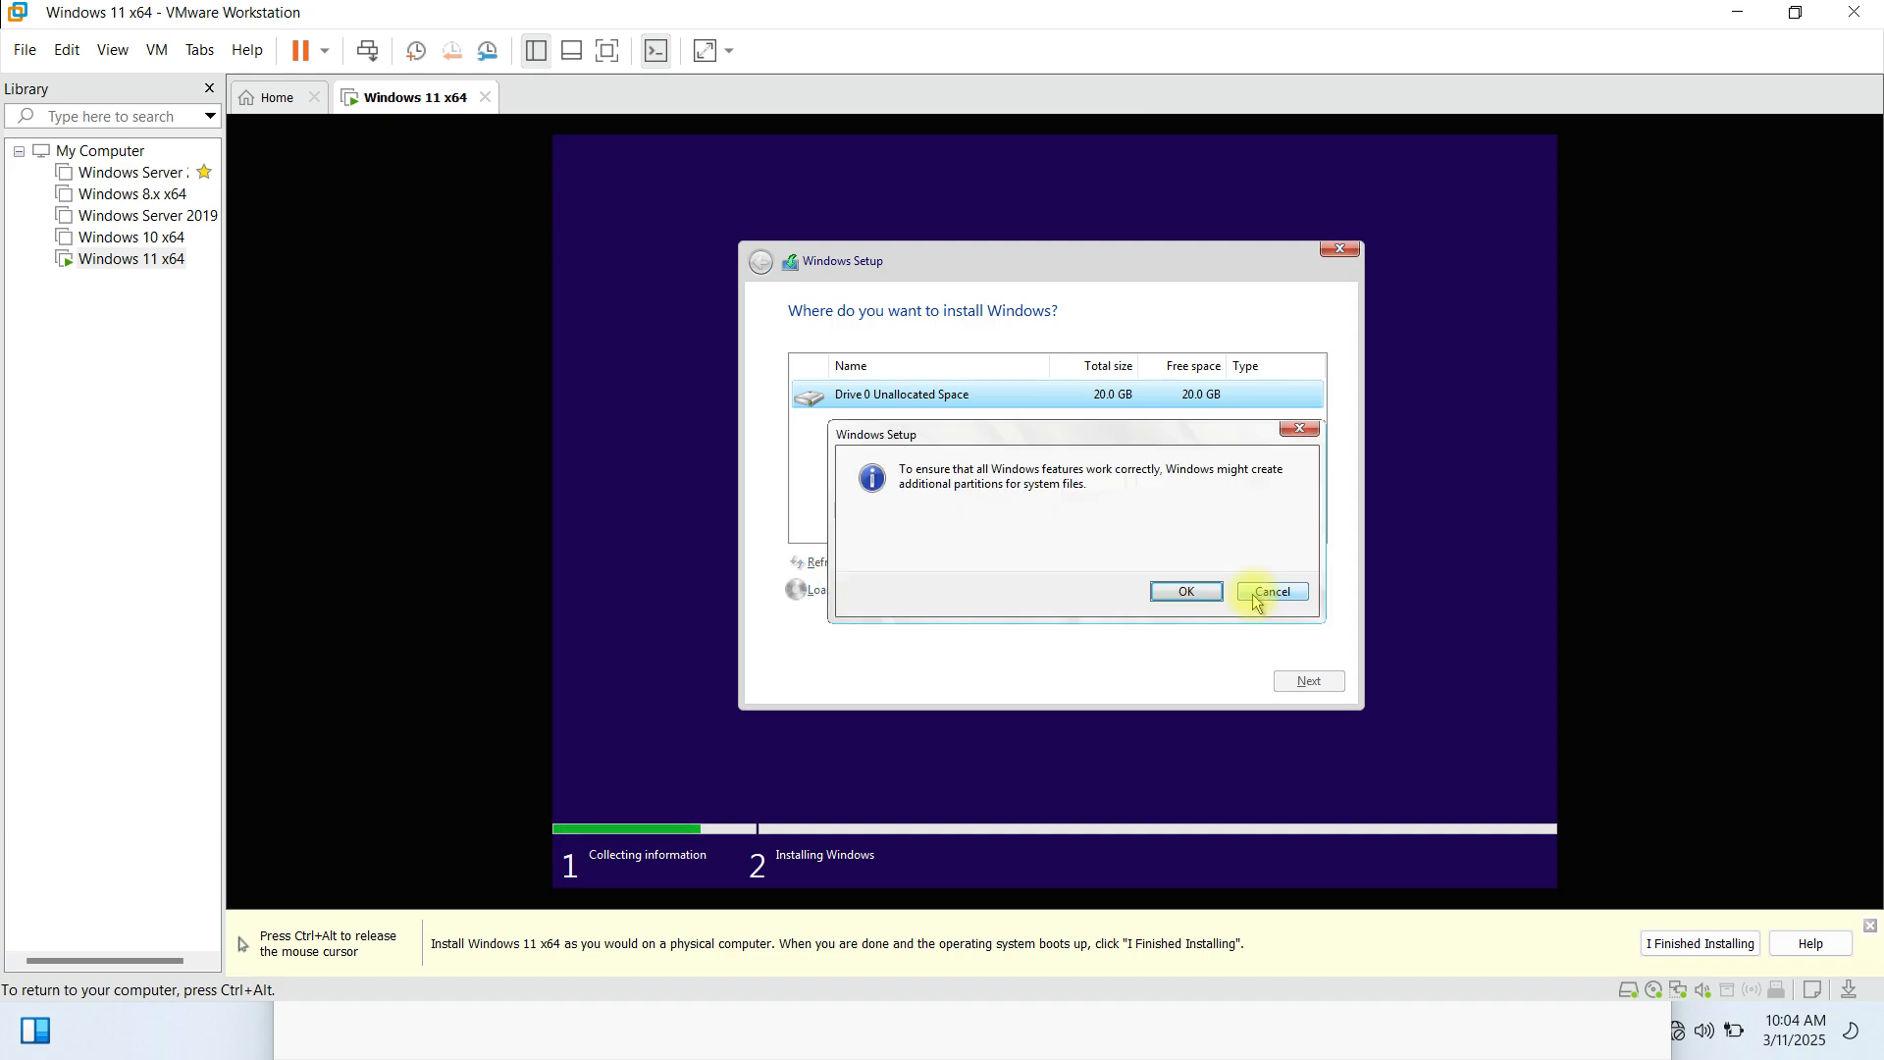
click(1213, 587)
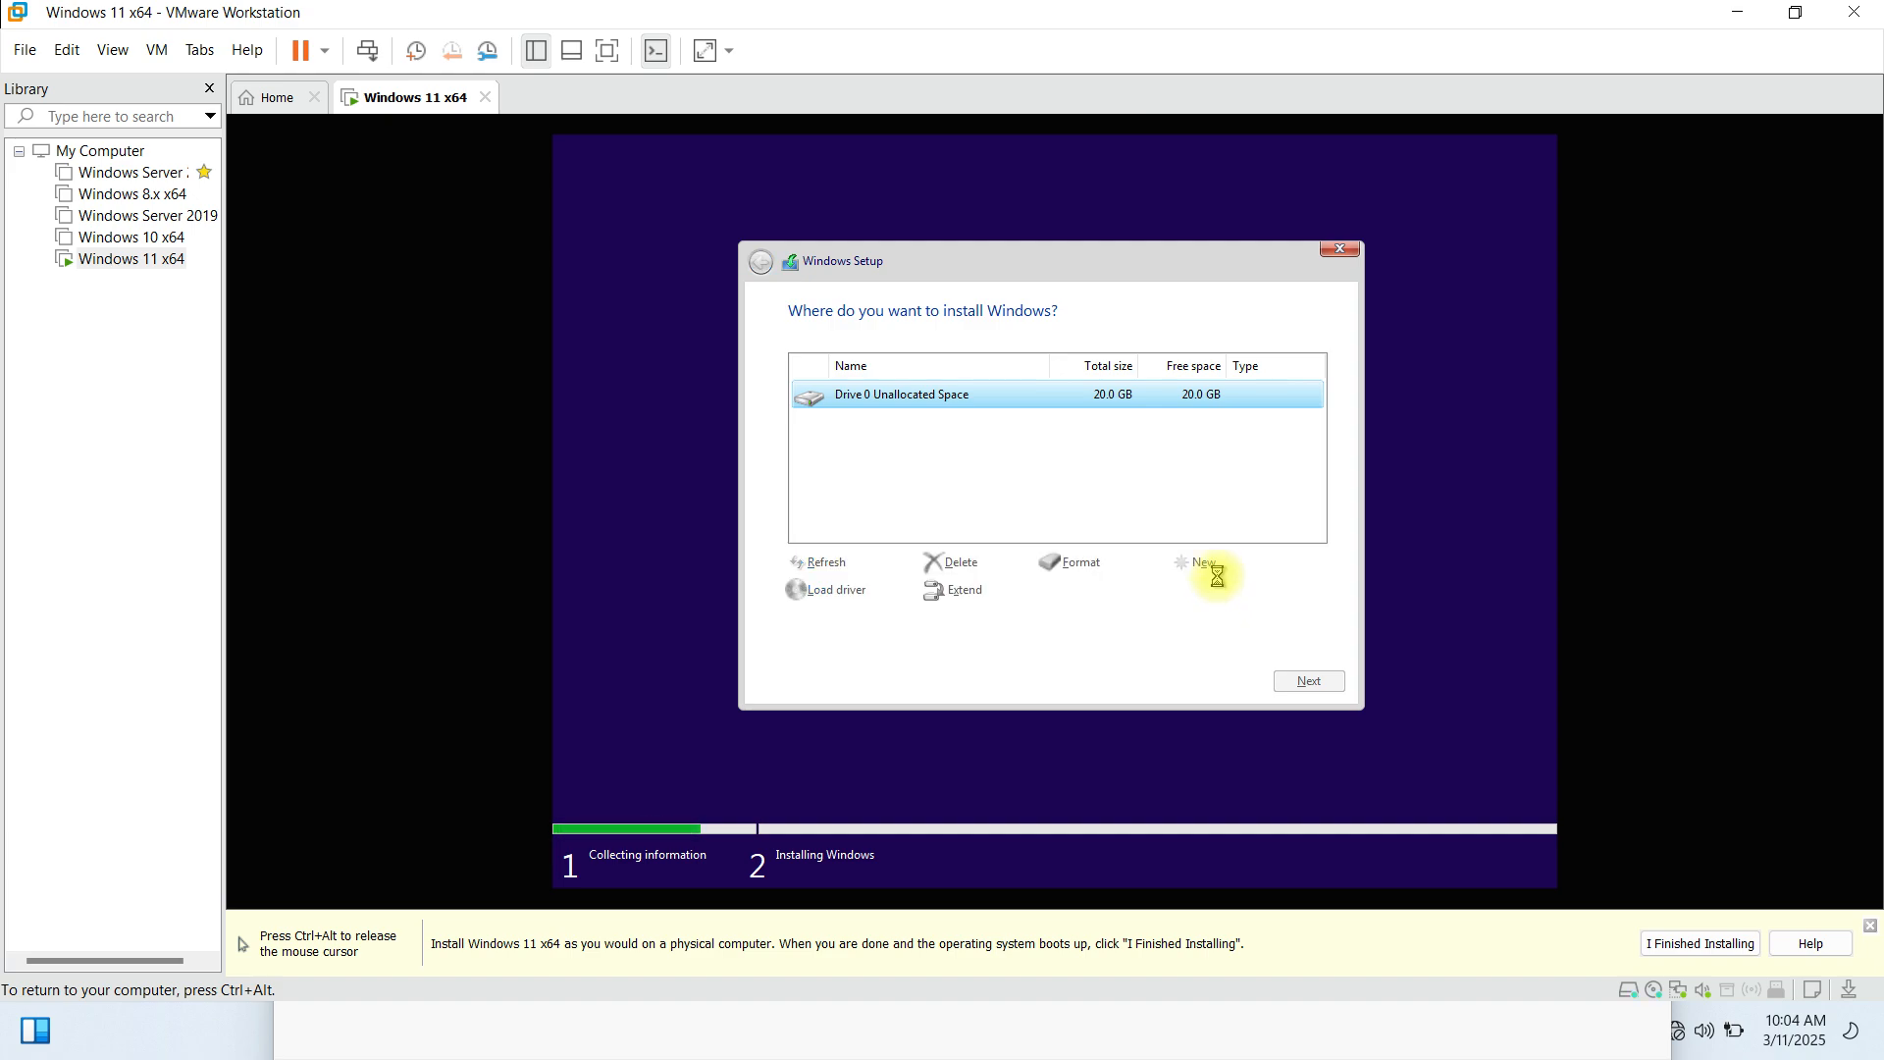